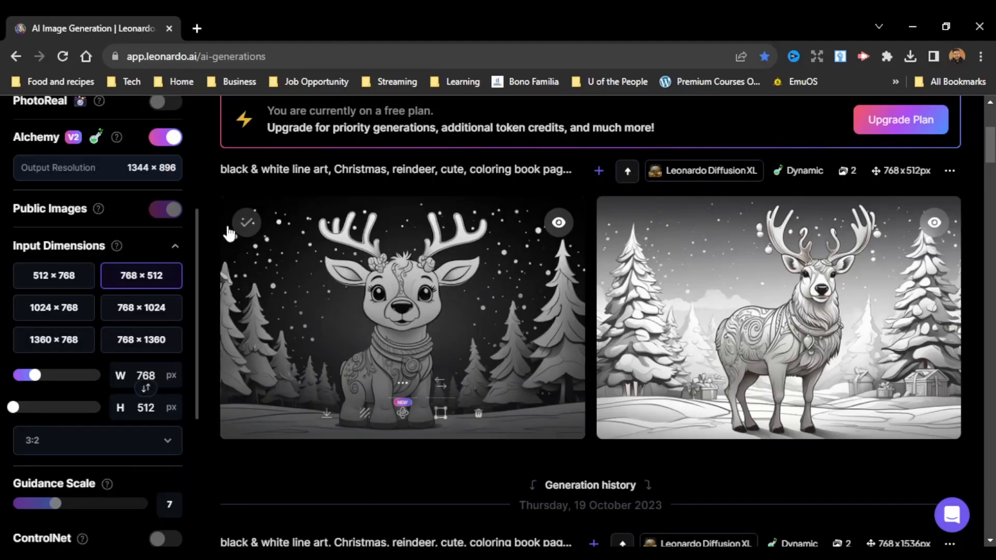
Step: Download the generated image of the standing reindeer with gift boxes as a JPEG into the Vectorize Drawing folder
scroll(225, 222, "up", 5)
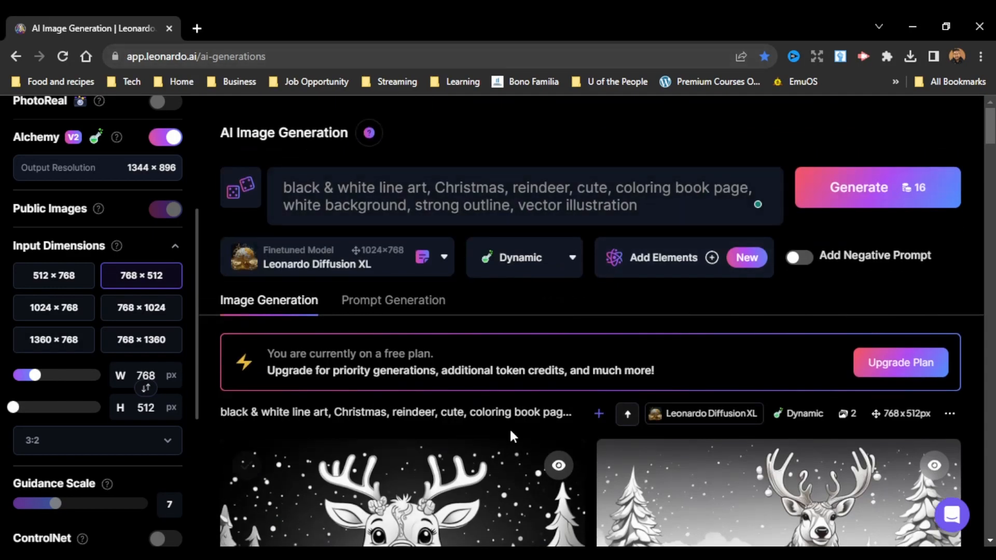
scroll(510, 427, "down", 5)
scroll(703, 457, "up", 2)
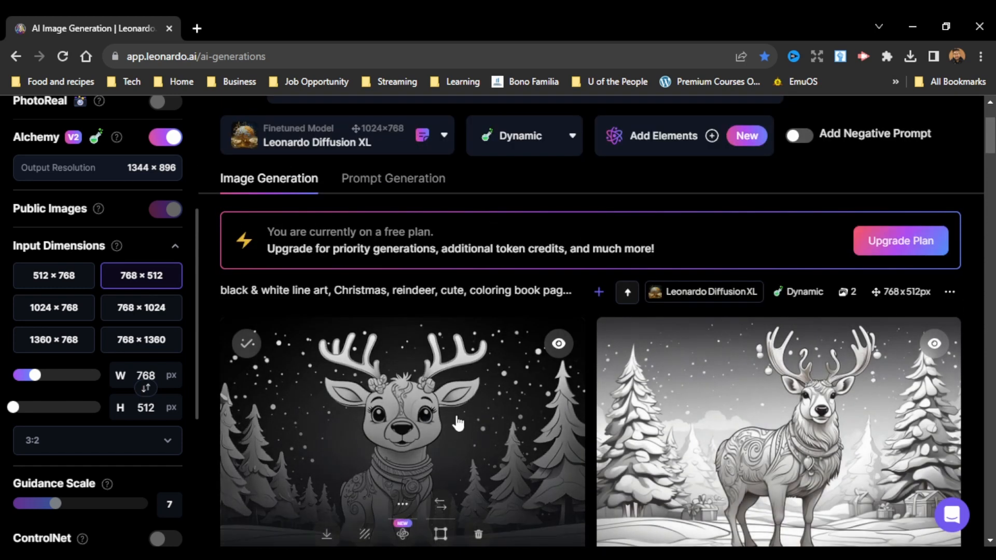
scroll(782, 327, "down", 2)
left_click(702, 417)
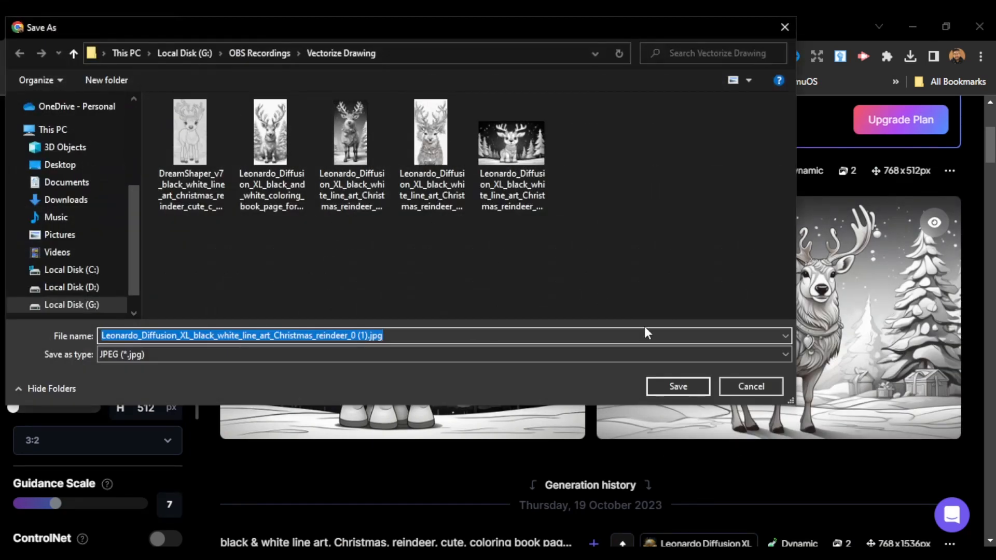
left_click(676, 384)
Step: Review the text prompt and the two reindeer images generated from it
scroll(487, 284, "up", 4)
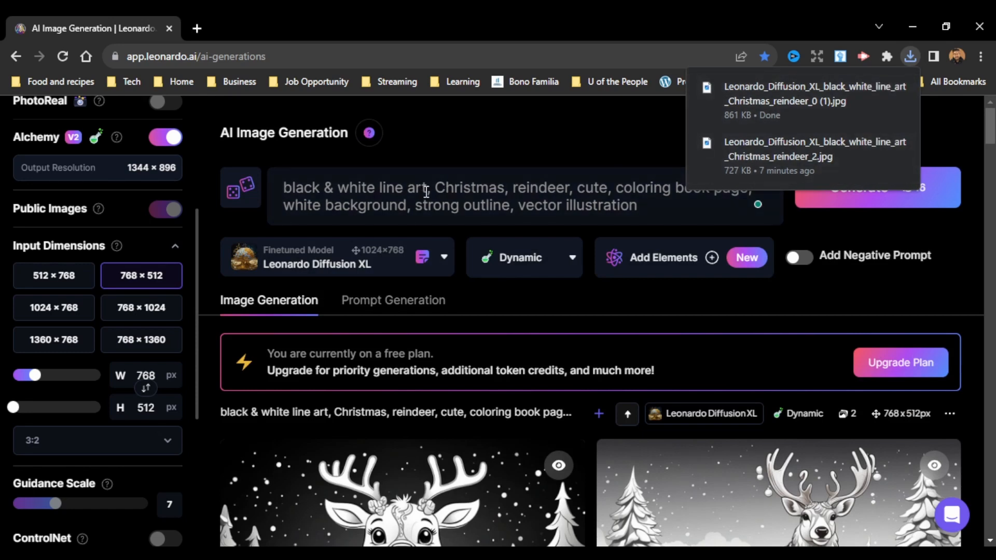
left_click(424, 188)
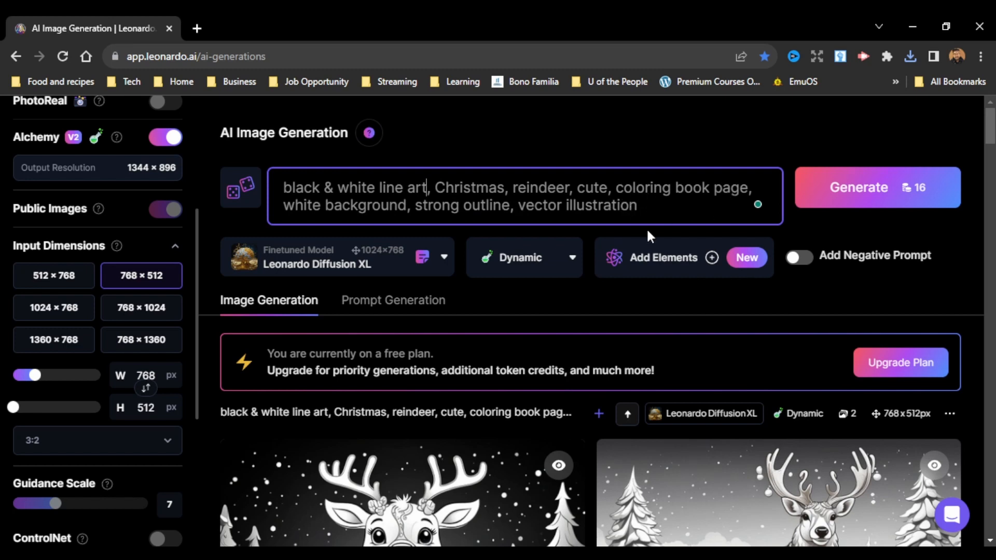
scroll(648, 234, "down", 5)
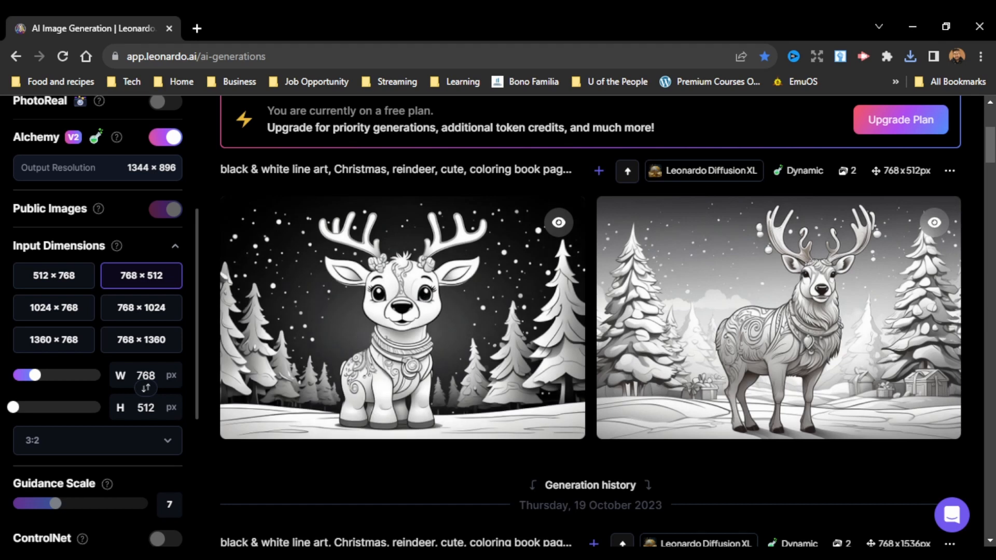
Step: Switch to the Vectorize Drawing folder, open the DreamShaper reindeer image and browse through the other saved reindeer images
key("alt+Tab")
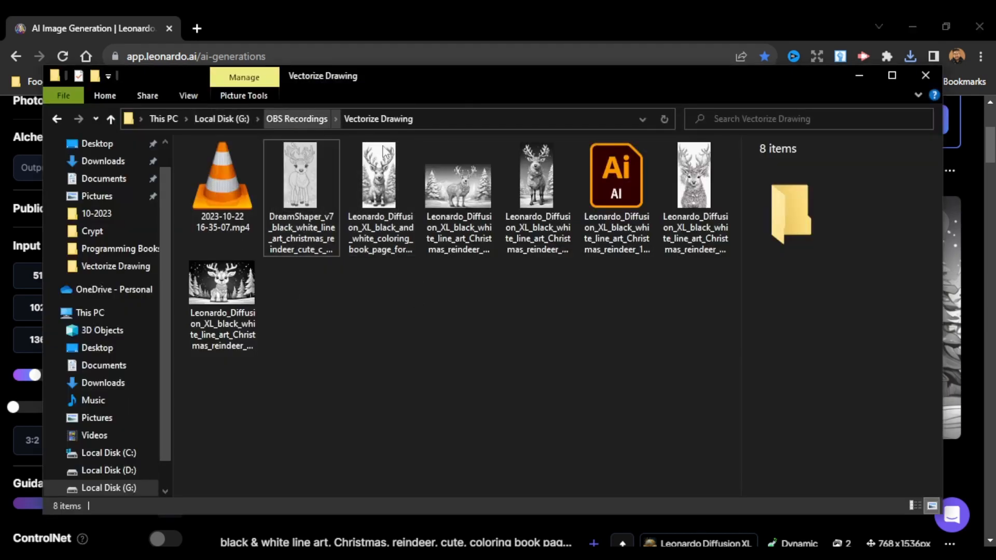
double_click(320, 182)
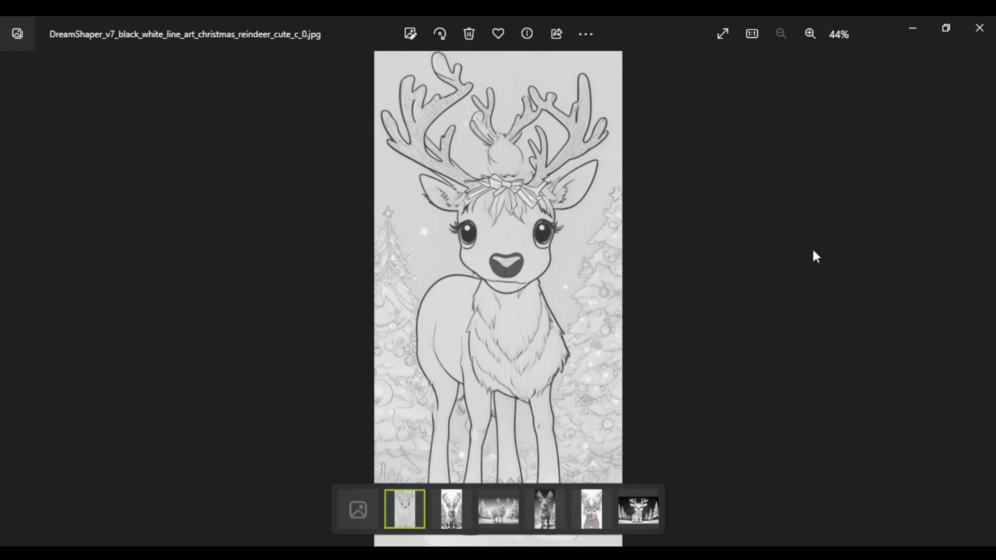
left_click(984, 301)
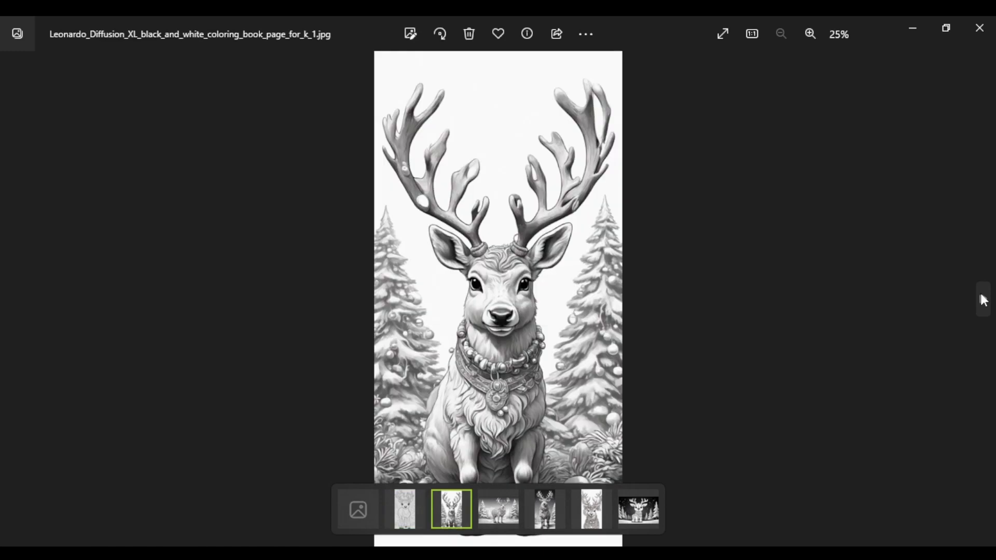
left_click(984, 301)
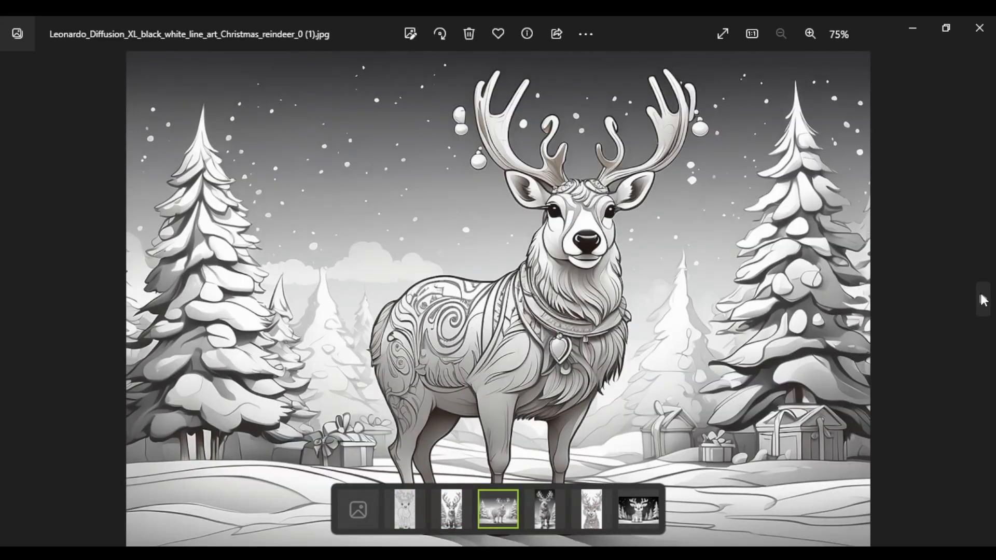
left_click(984, 301)
left_click(984, 301)
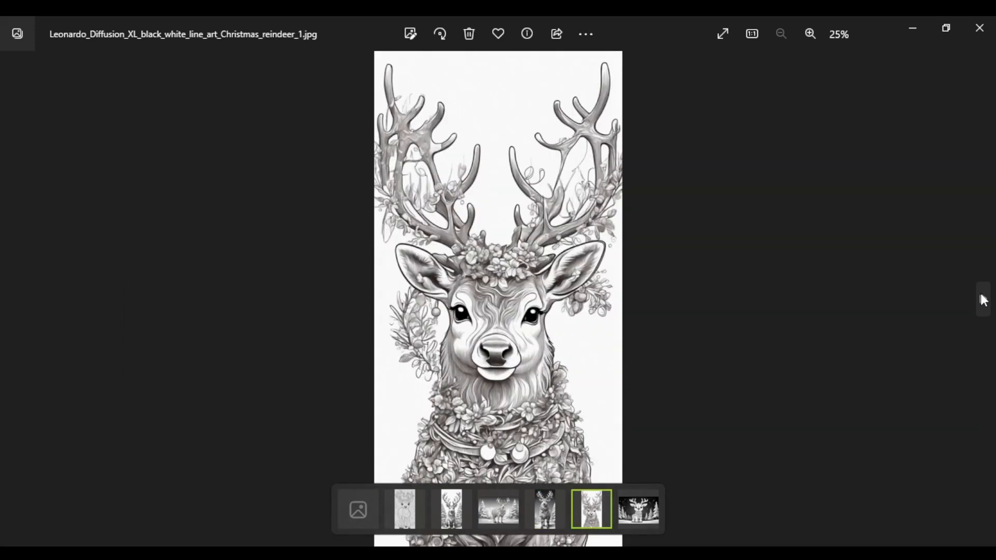
left_click(984, 301)
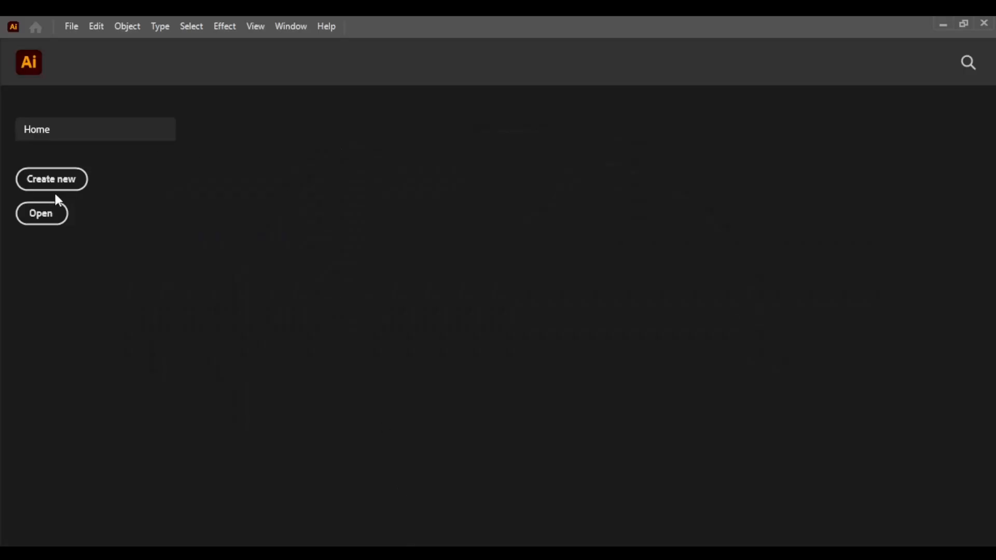
Step: Switch to Illustrator and open the image Leonardo_Diffusion_XL_black_white_line_art_Christmas_reindeer_2.jpg
left_click(49, 215)
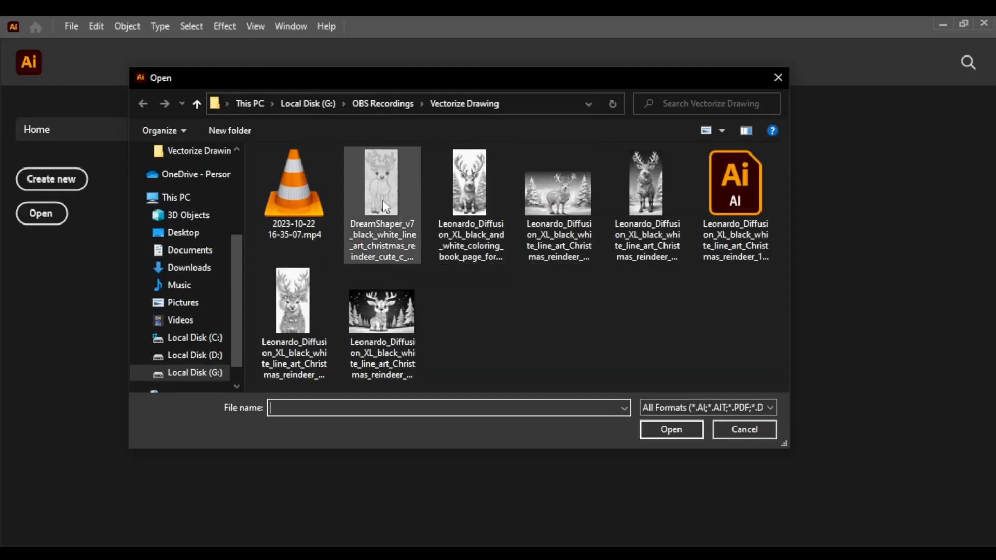
double_click(393, 328)
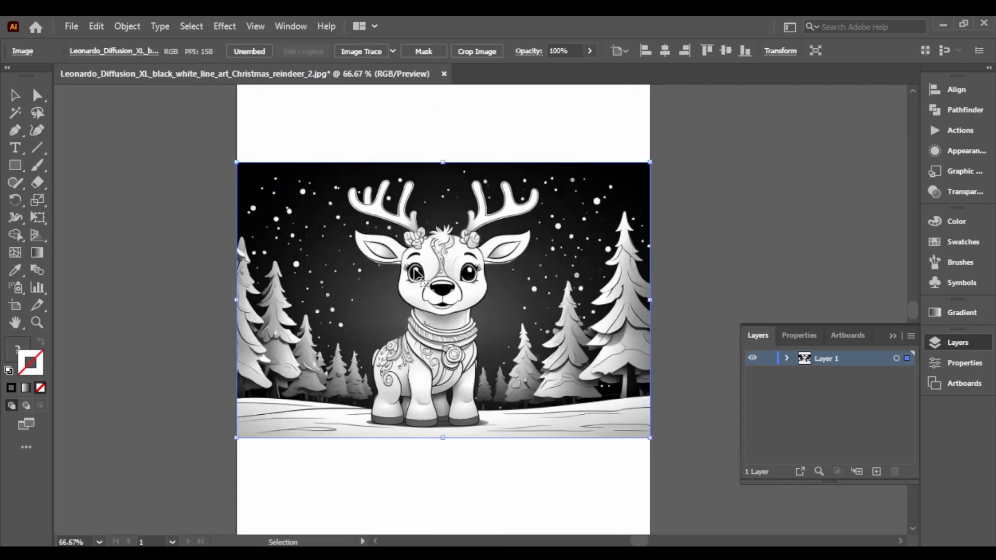
scroll(417, 275, "up", 1)
key("v")
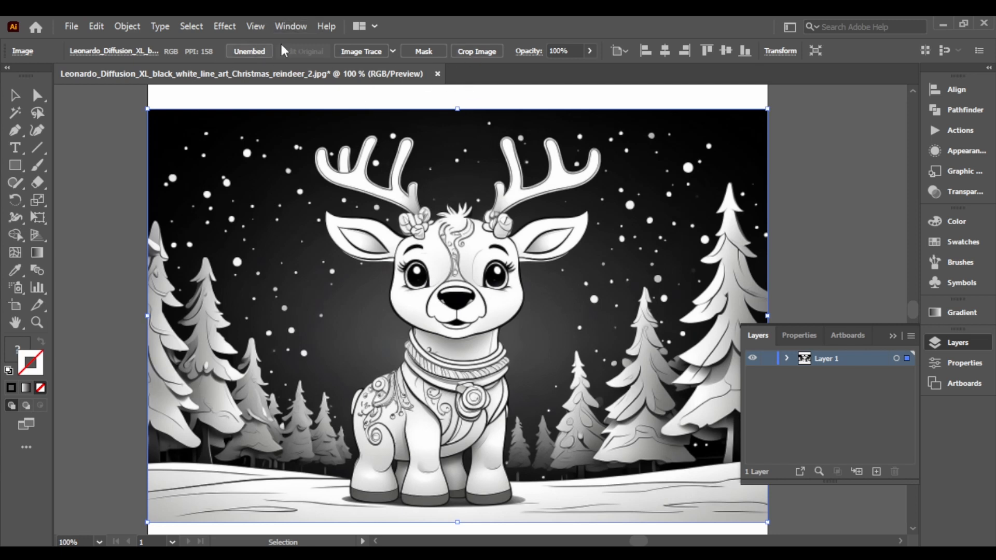
left_click(289, 26)
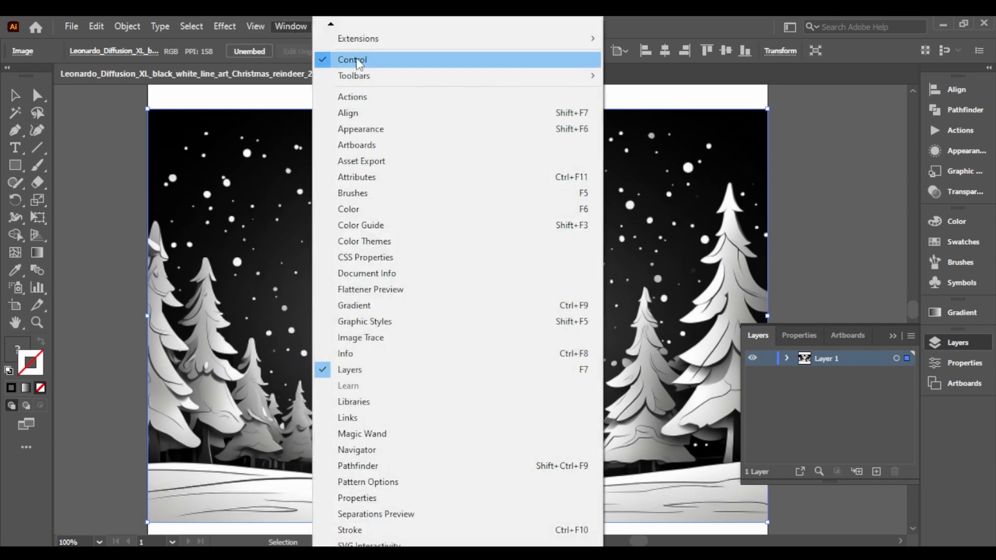
left_click(270, 26)
left_click(257, 26)
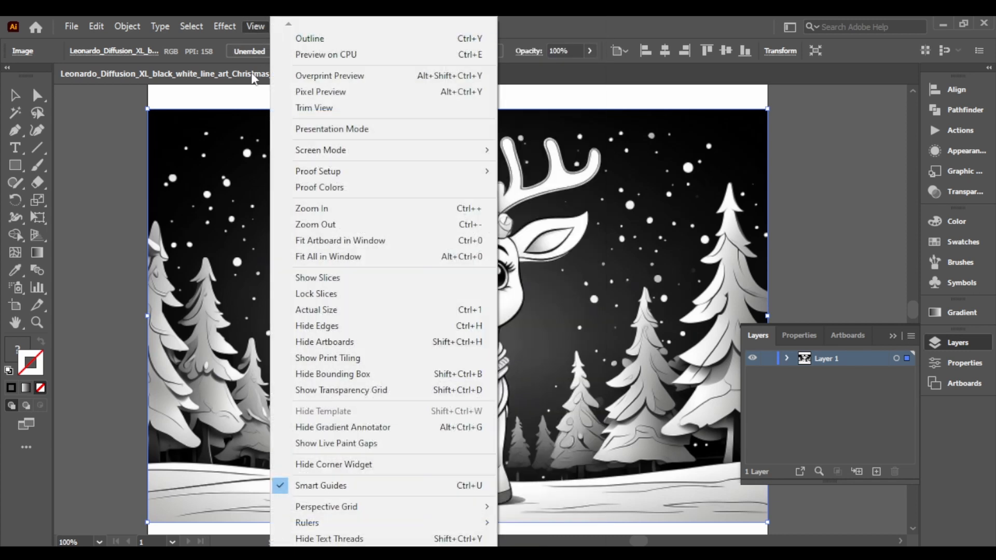
left_click(254, 26)
left_click(290, 26)
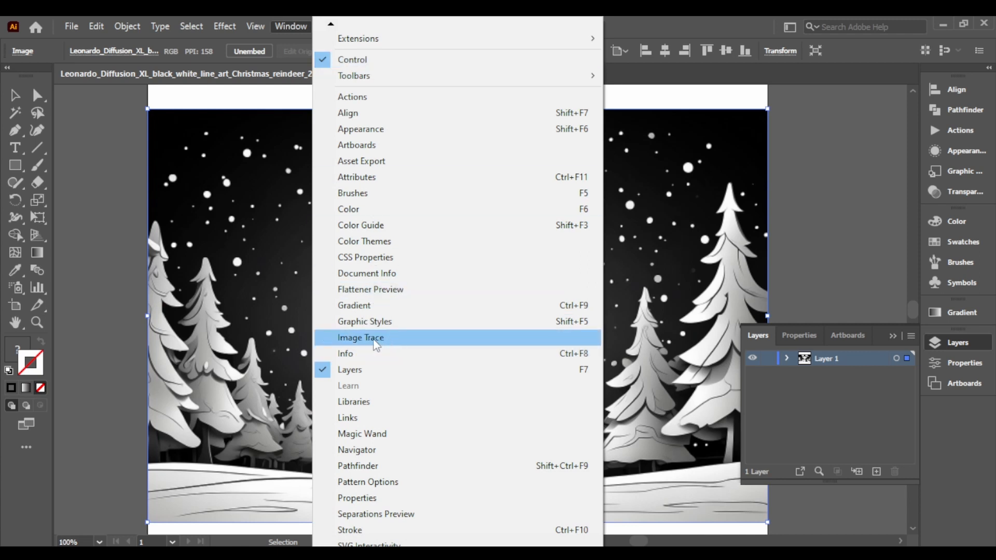
left_click(93, 147)
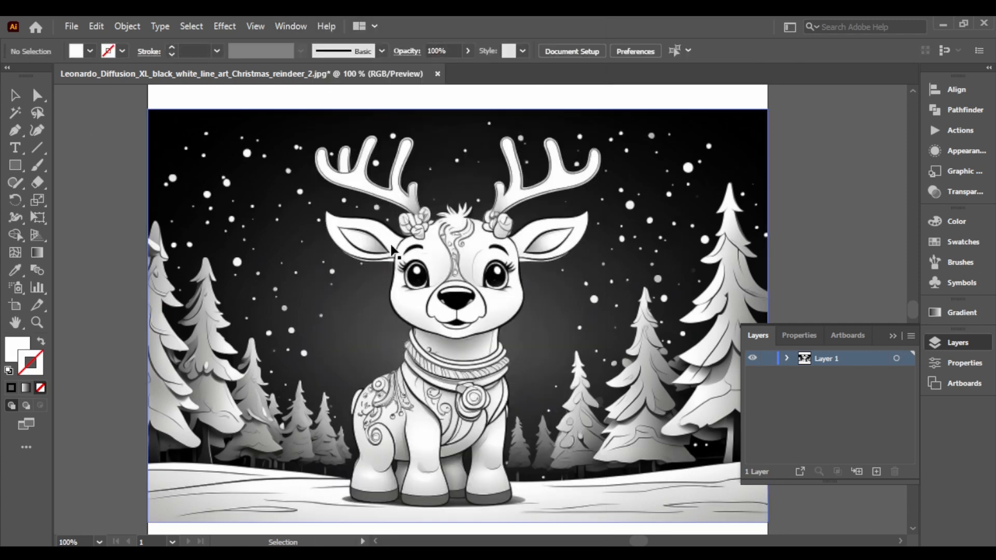
Step: Expand Layer 1 and trace the selected reindeer image with the default Image Trace preset
left_click(457, 196)
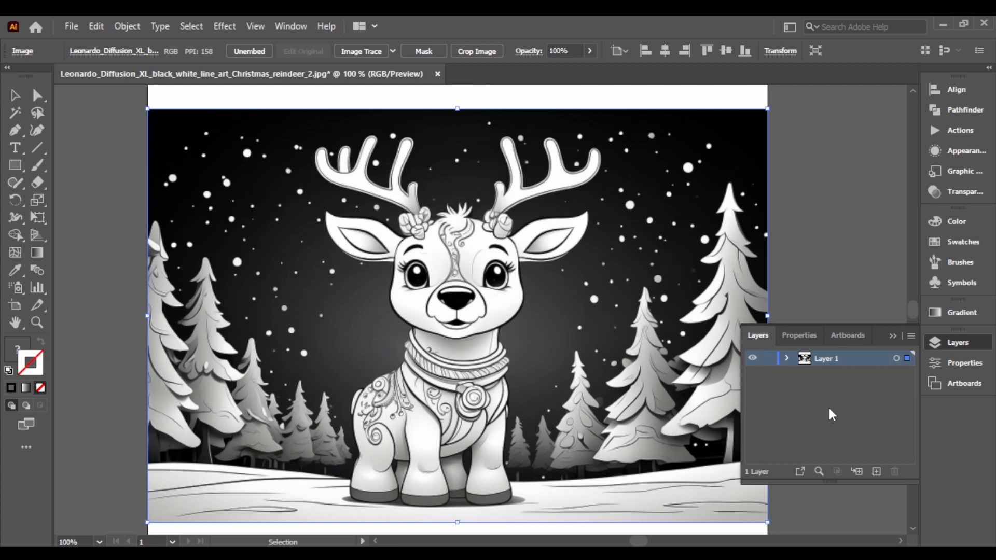
left_click(787, 358)
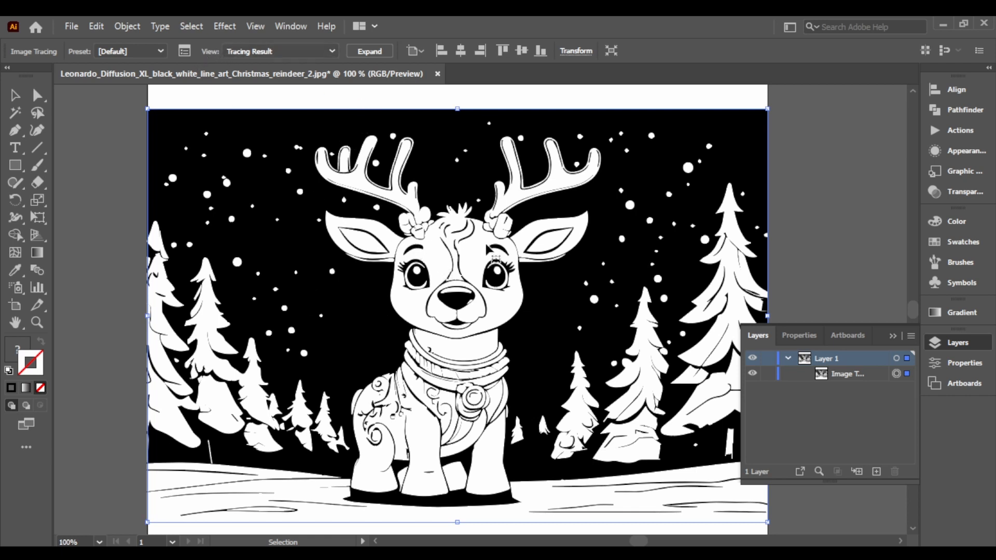
scroll(473, 363, "down", 1)
scroll(466, 357, "up", 1)
Step: Open the detailed Image Trace settings and set Corners to 51% and Noise to 1 px
left_click(184, 51)
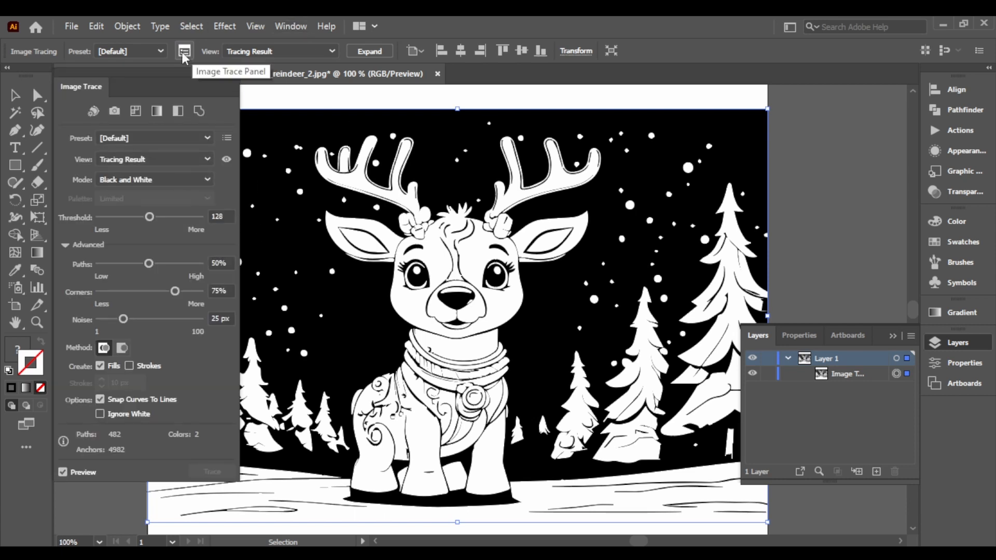
left_click(290, 26)
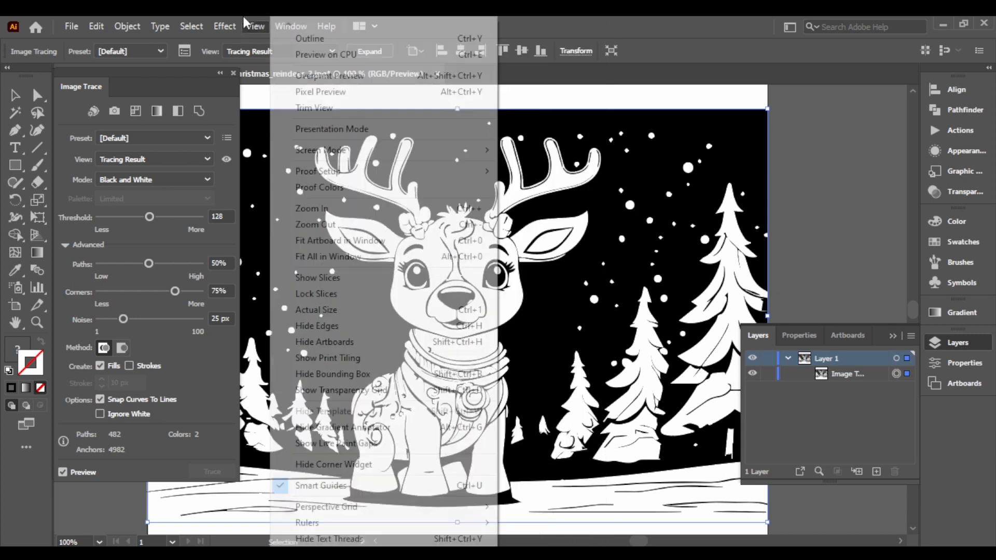
left_click(265, 32)
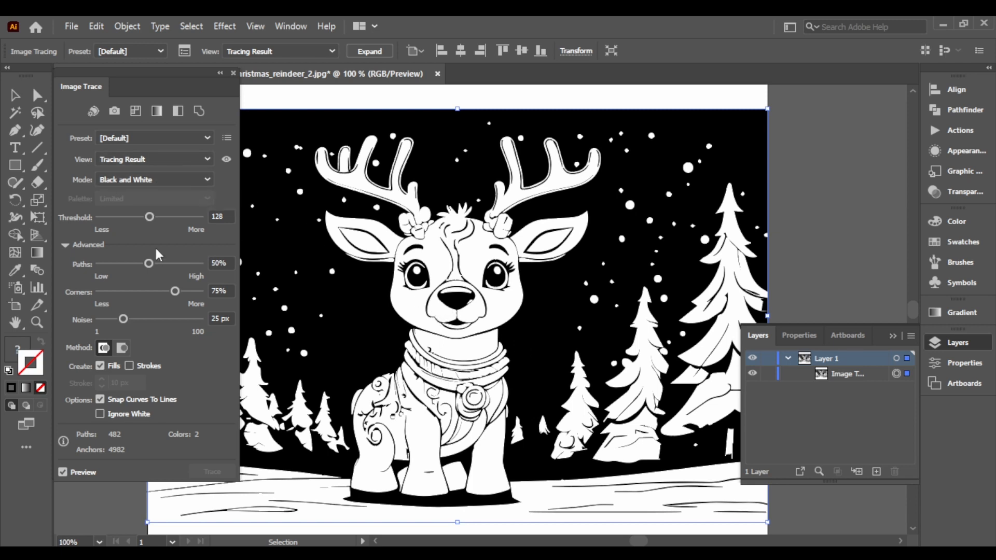
left_click_drag(176, 291, 150, 293)
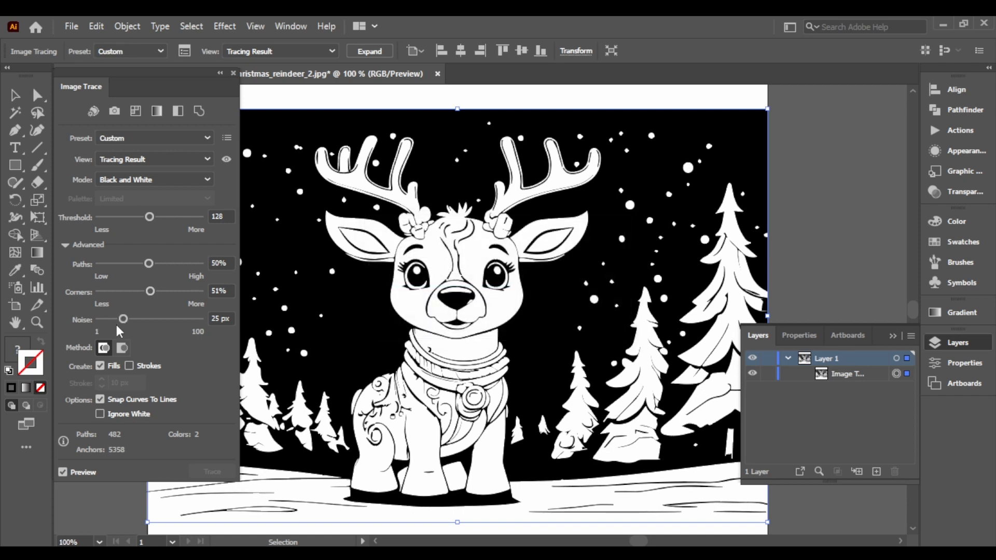
left_click_drag(123, 318, 77, 319)
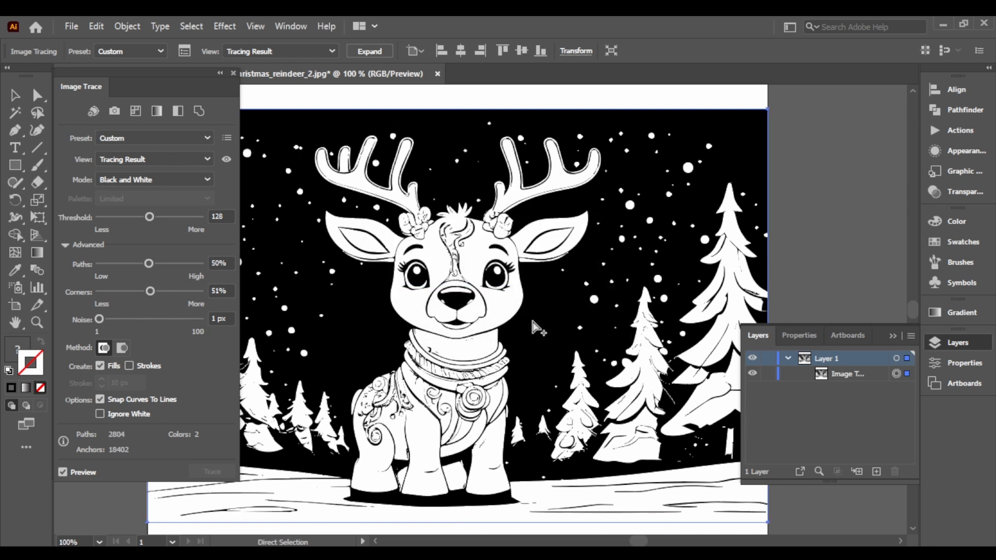
Step: Inspect the traced reindeer's face and body up close and compare the tracing with the original image in the photo viewer
scroll(533, 321, "up", 1, "alt")
scroll(430, 276, "up", 3, "alt")
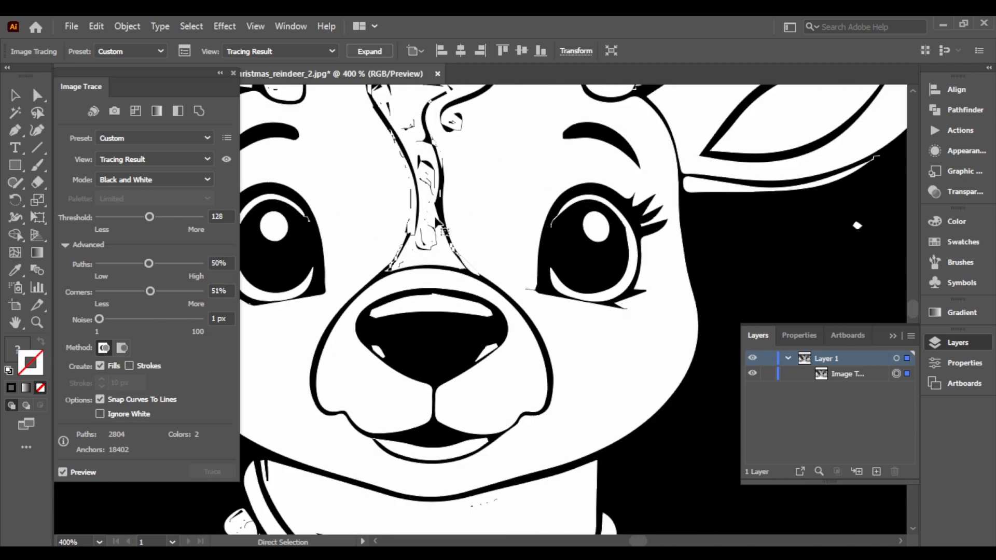
scroll(442, 226, "down", 4)
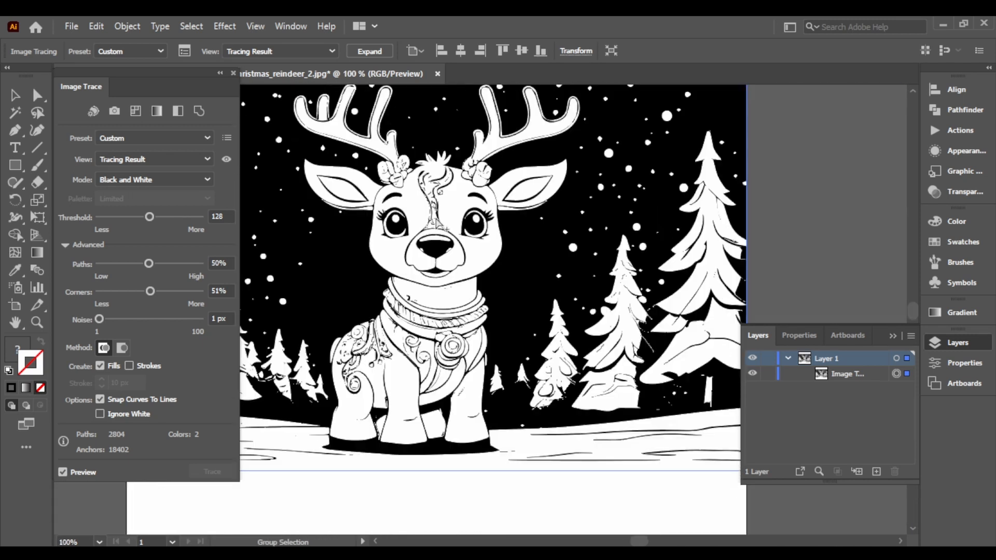
scroll(441, 361, "up", 1, "alt")
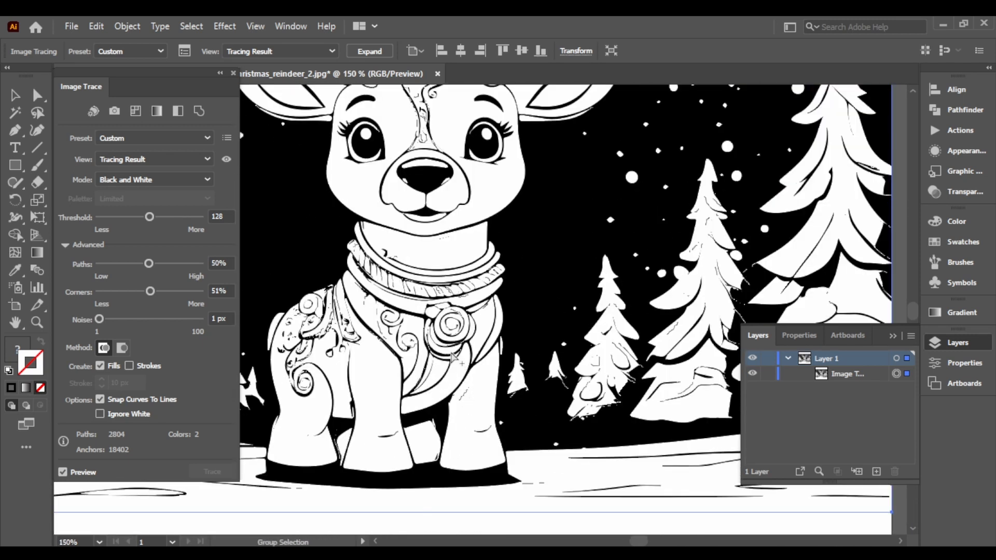
scroll(451, 357, "down", 1, "alt")
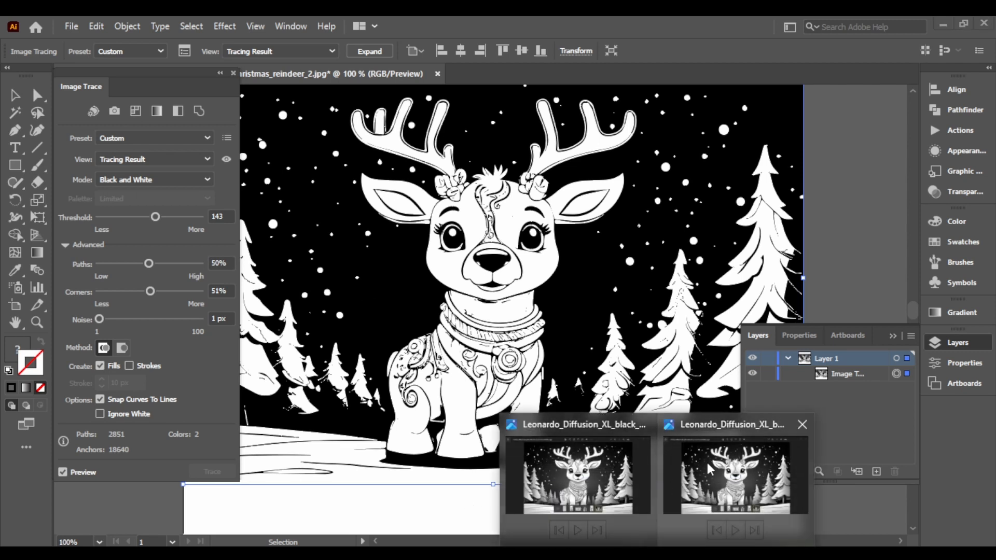
left_click(729, 475)
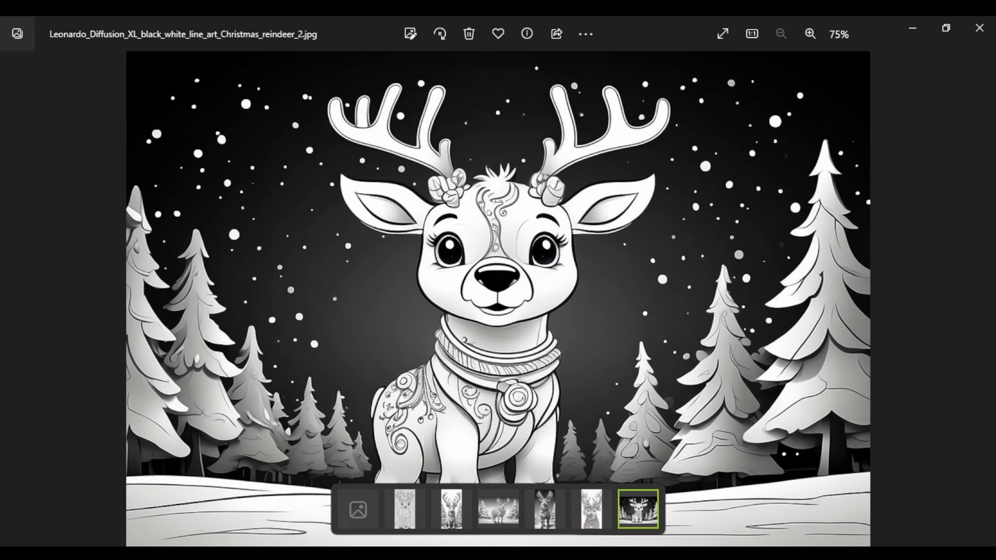
key("alt+Tab")
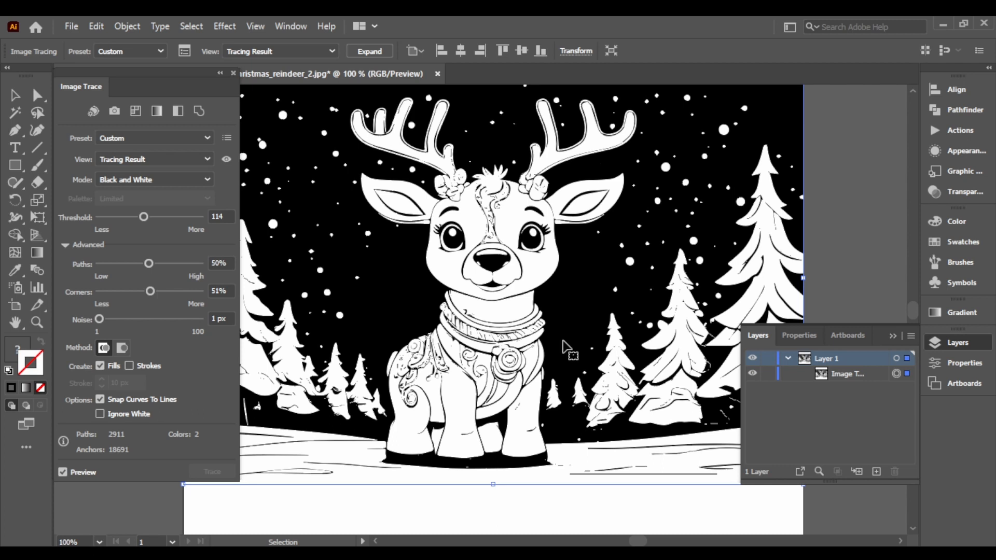
Step: Try lower and higher trace thresholds and set the Threshold to 114
left_click_drag(143, 218, 109, 217)
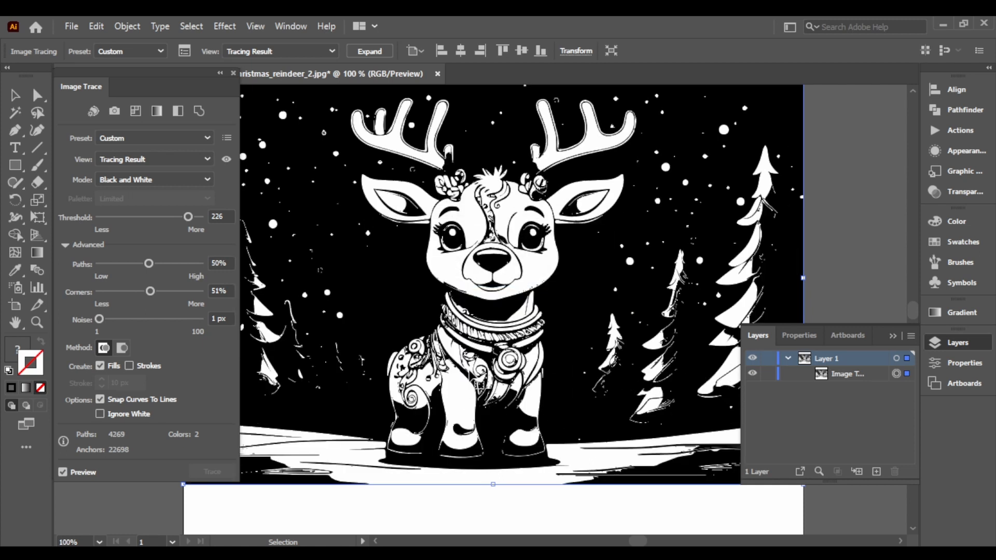
left_click_drag(177, 216, 142, 217)
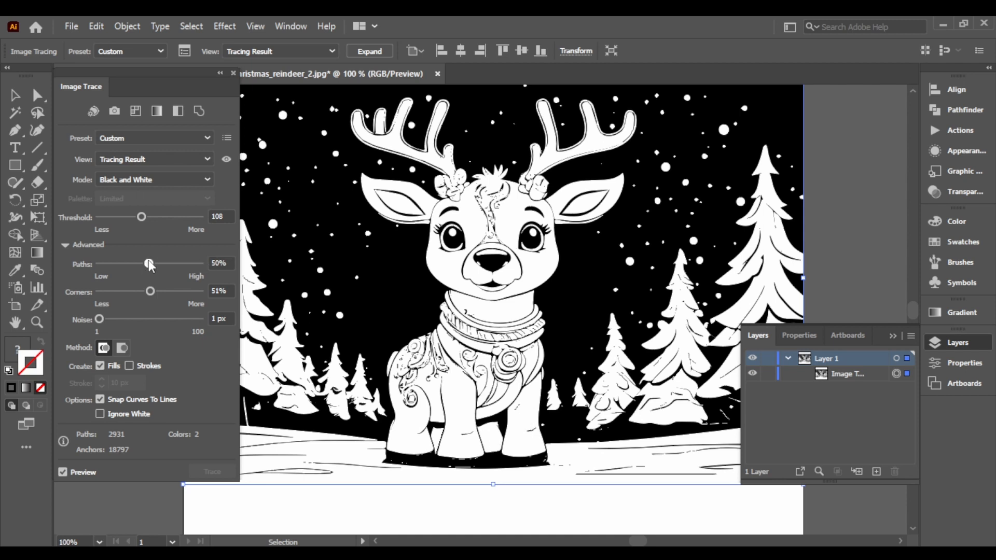
left_click_drag(145, 219, 148, 219)
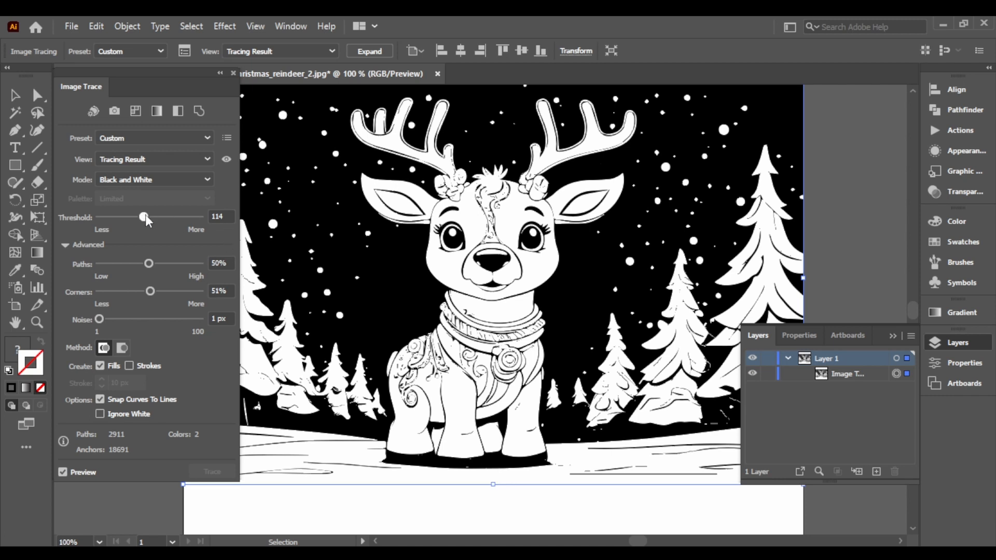
Step: Set the trace Threshold to 120 and expand the tracing into editable vector paths
left_click_drag(146, 214, 148, 216)
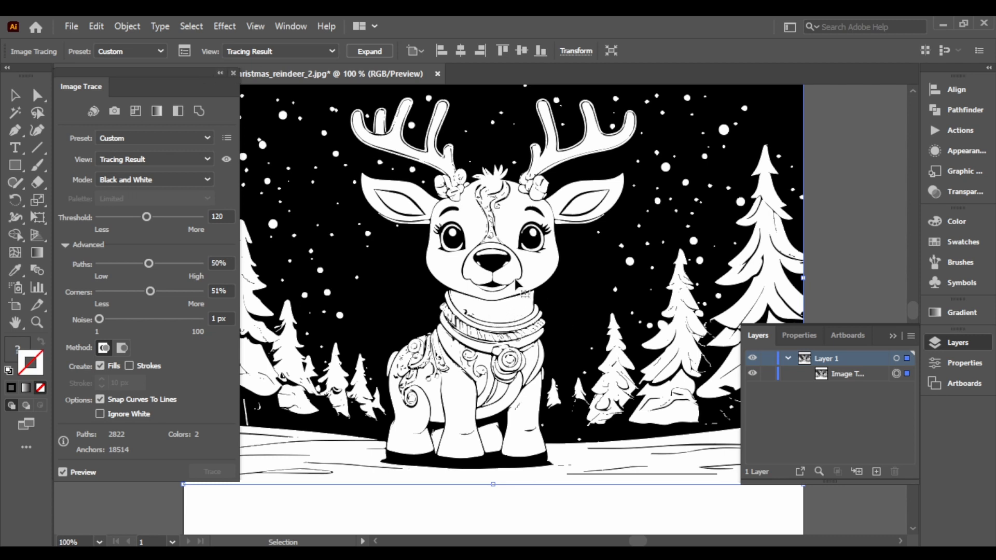
left_click(369, 51)
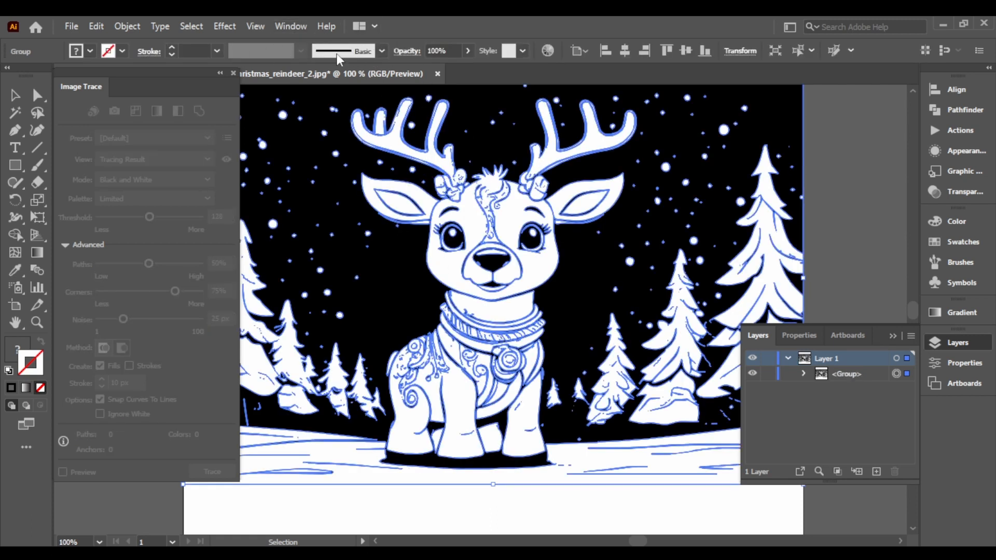
left_click(127, 27)
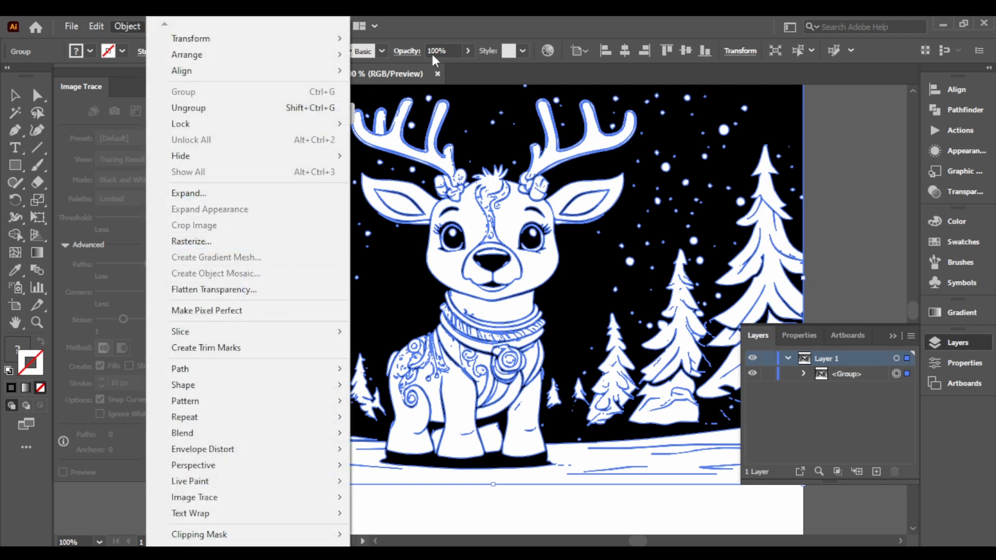
left_click(399, 53)
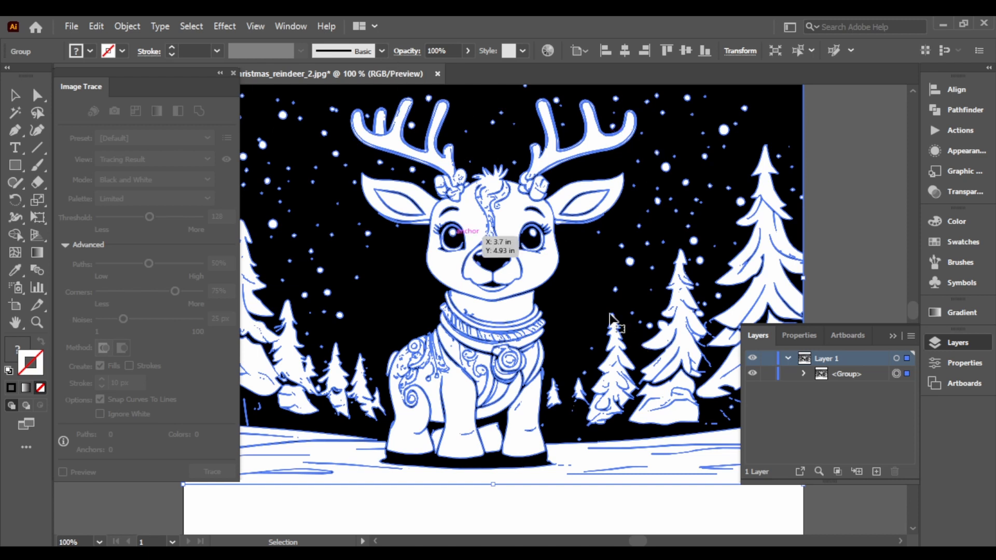
left_click(232, 73)
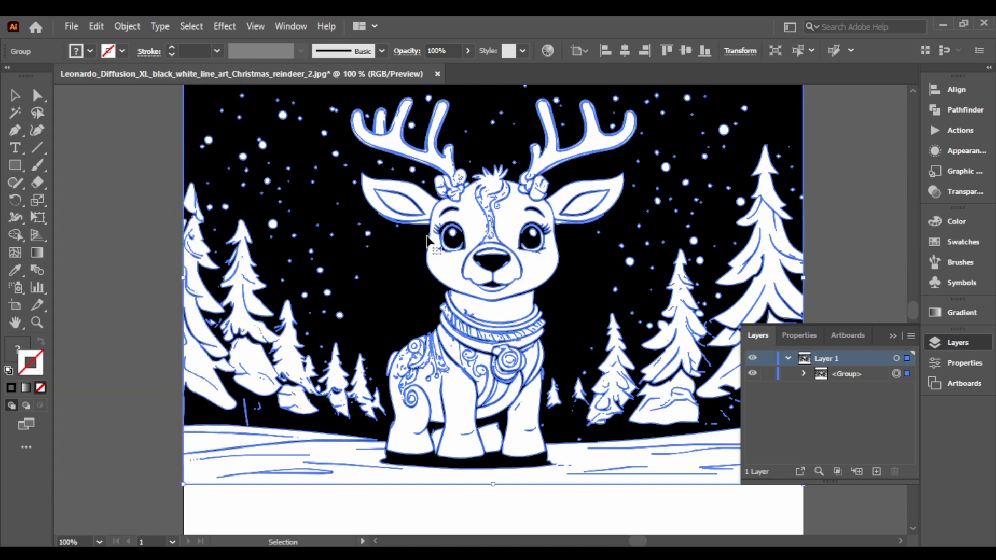
Step: Ungroup the expanded reindeer tracing into separate paths and clear the selection
left_click(804, 373)
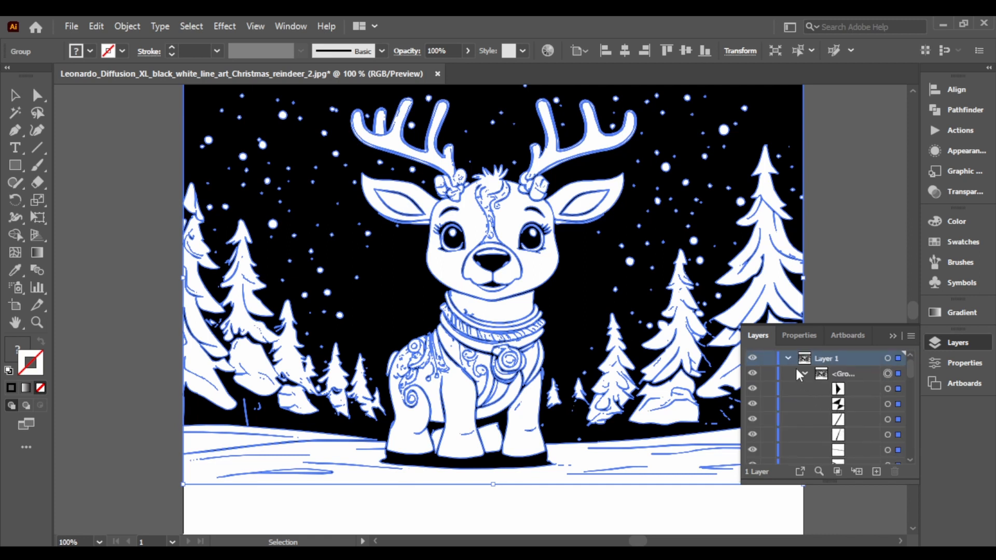
left_click(804, 373)
scroll(503, 328, "down", 2)
scroll(503, 328, "up", 1)
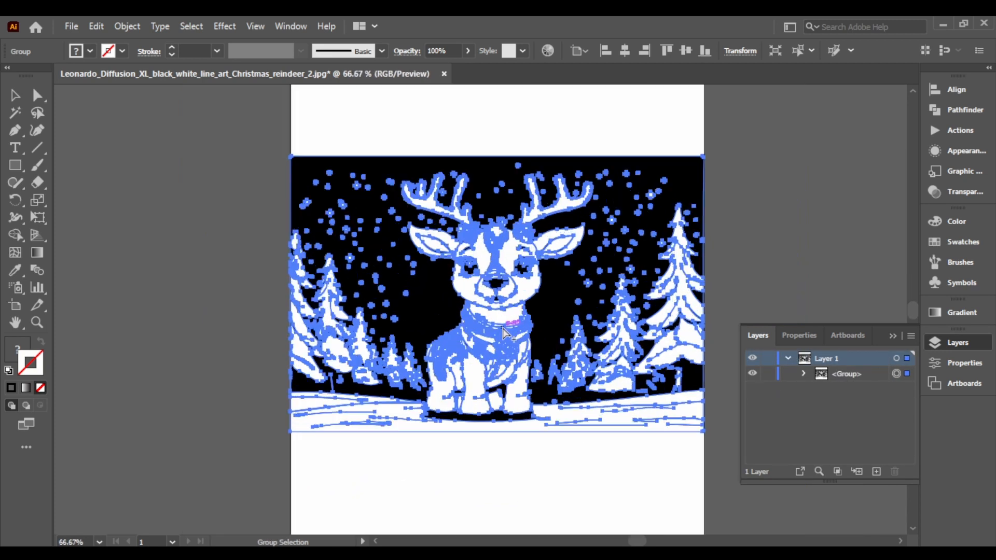
right_click(587, 229)
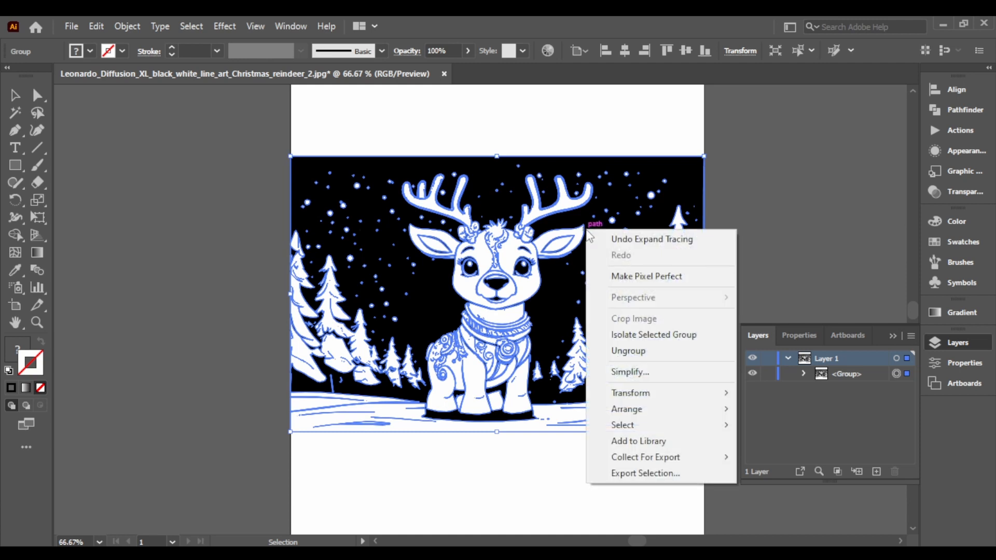
left_click(635, 355)
left_click(808, 213)
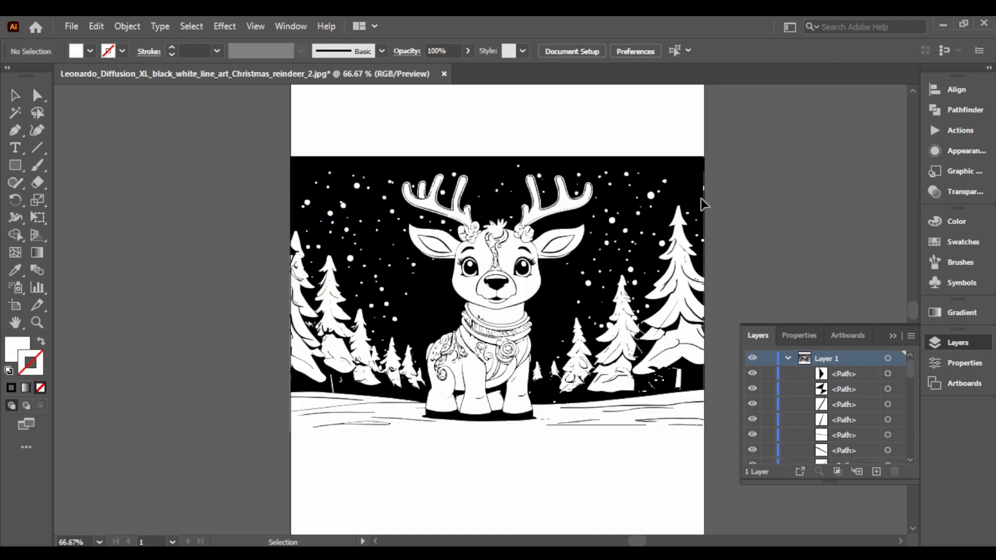
Step: Delete the large black compound path that forms the night-sky background behind the reindeer
left_click(648, 173)
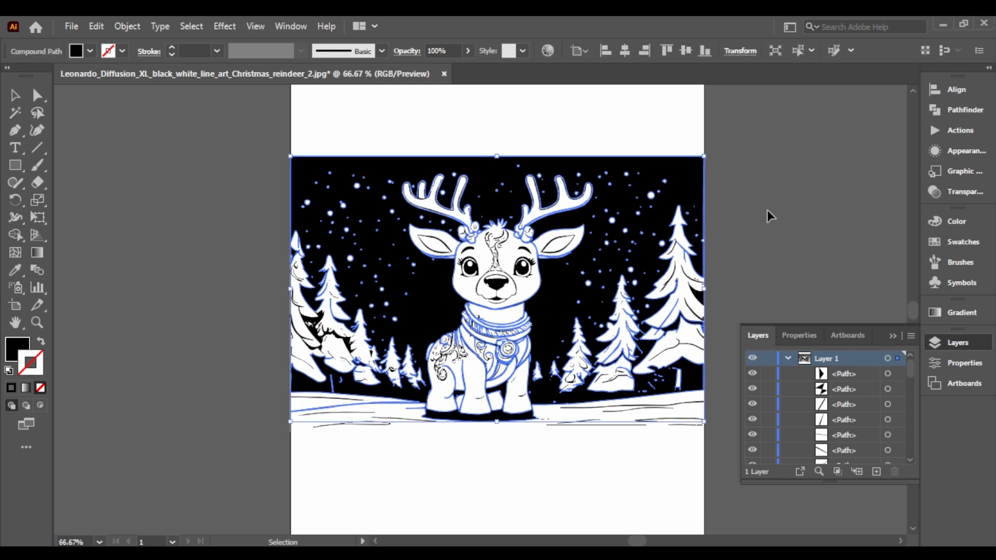
key("Delete")
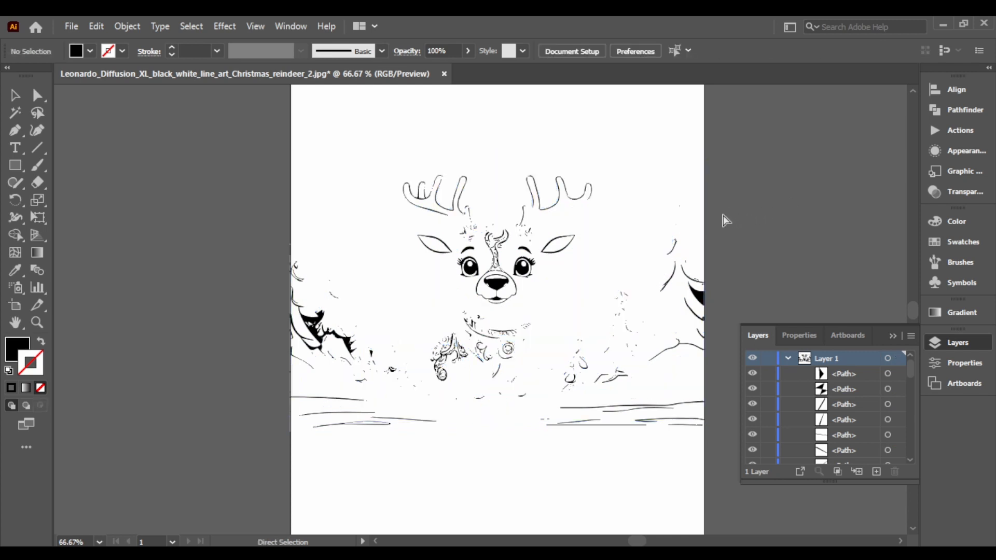
key("ctrl+z")
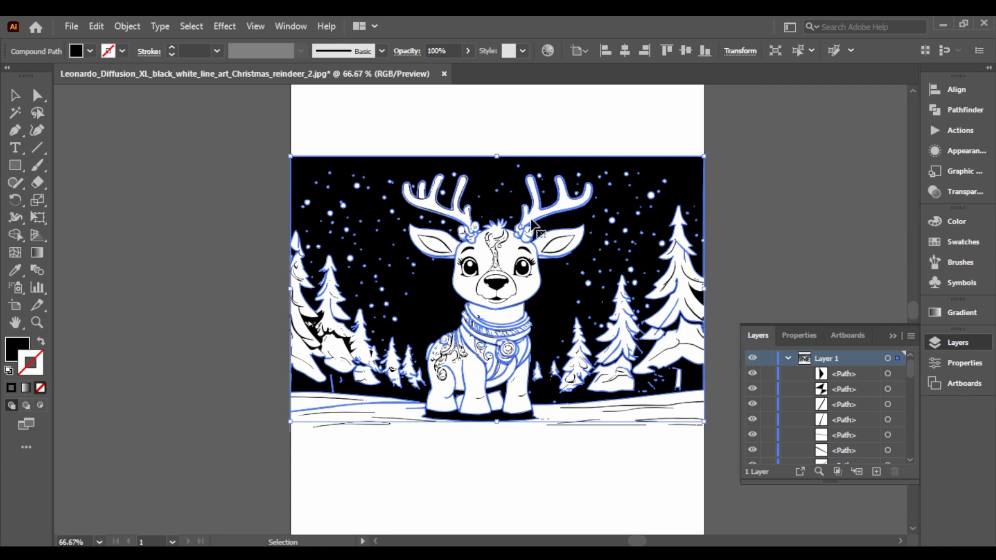
scroll(570, 260, "up", 1)
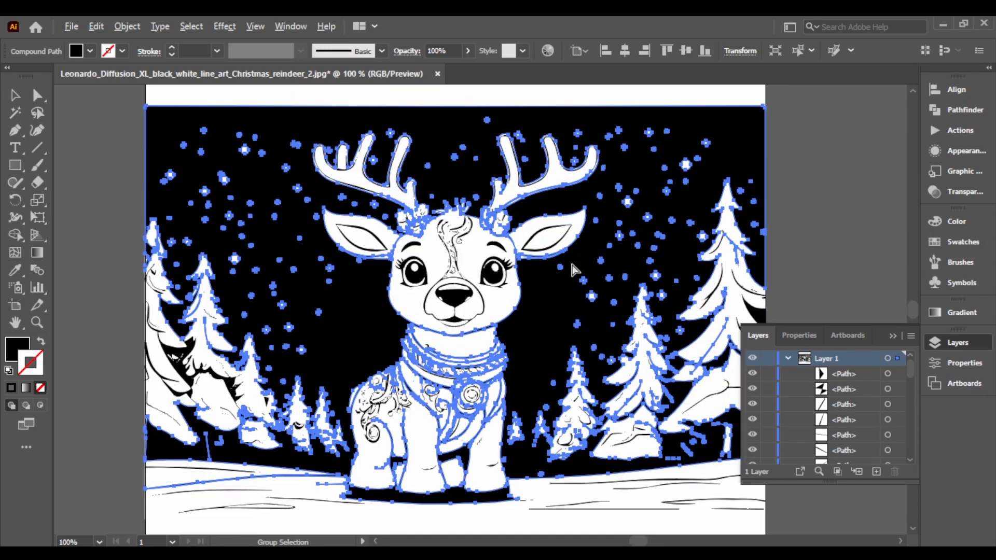
key("Delete")
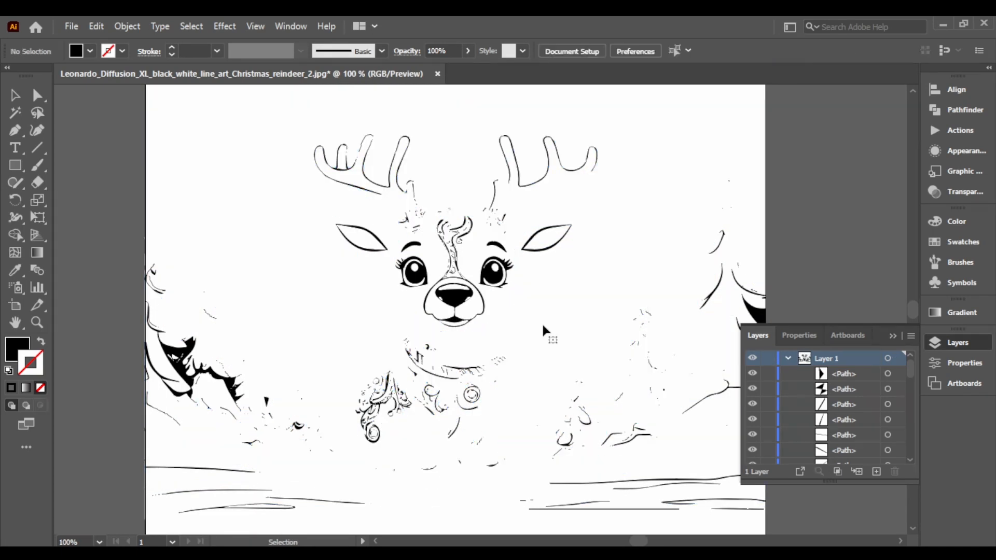
Step: Select all the remaining artwork and try to apply a black stroke (000000) with the Color Picker
key("a")
scroll(415, 304, "down", 1)
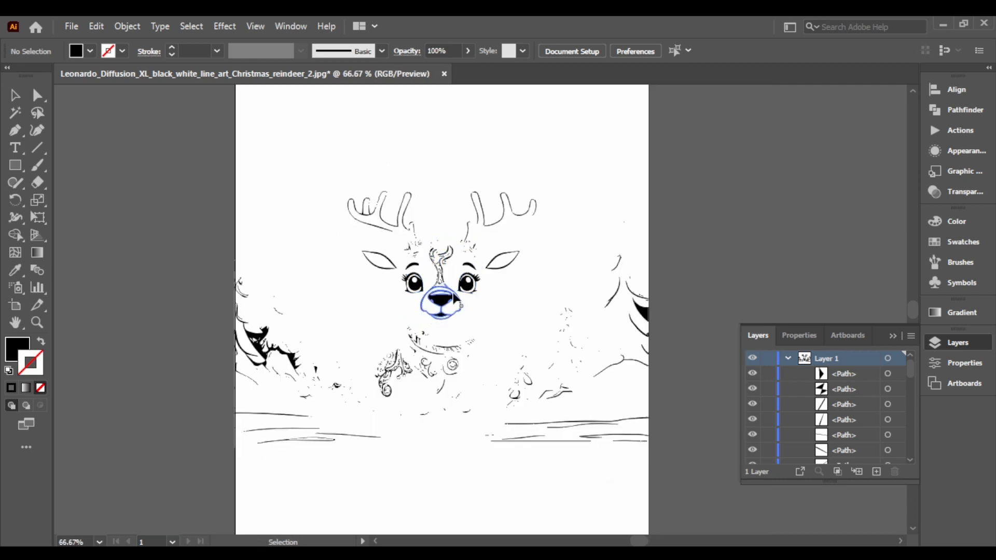
key("v")
key("ctrl+a")
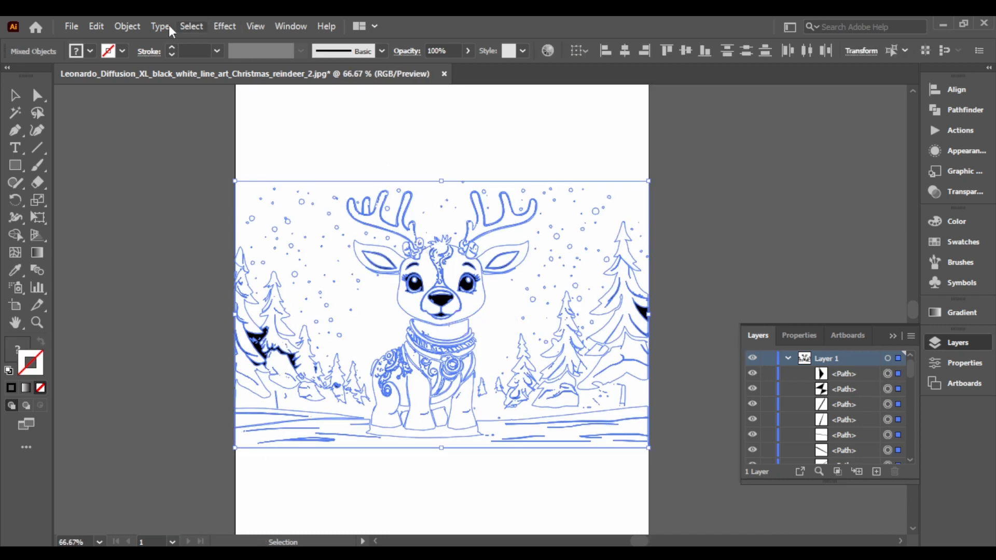
left_click(123, 51)
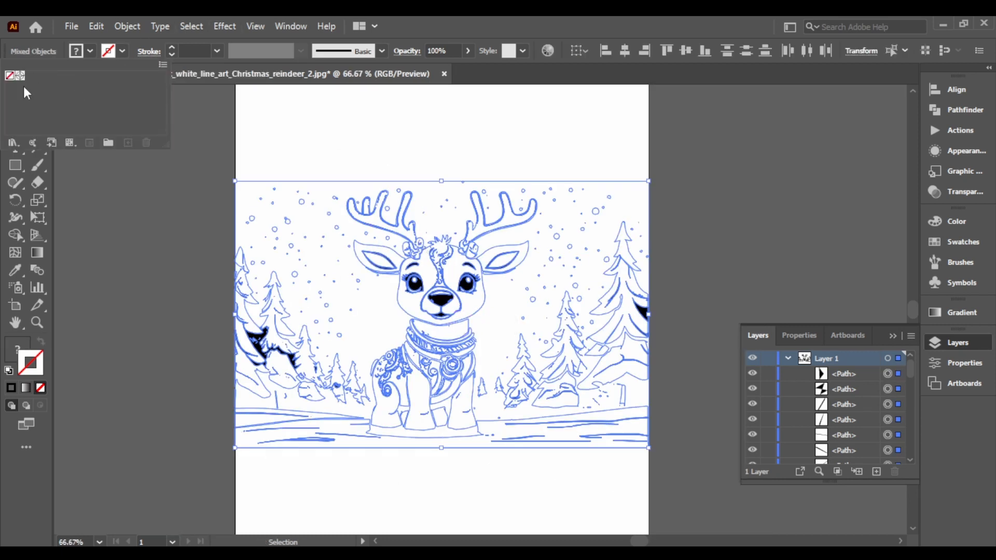
double_click(41, 360)
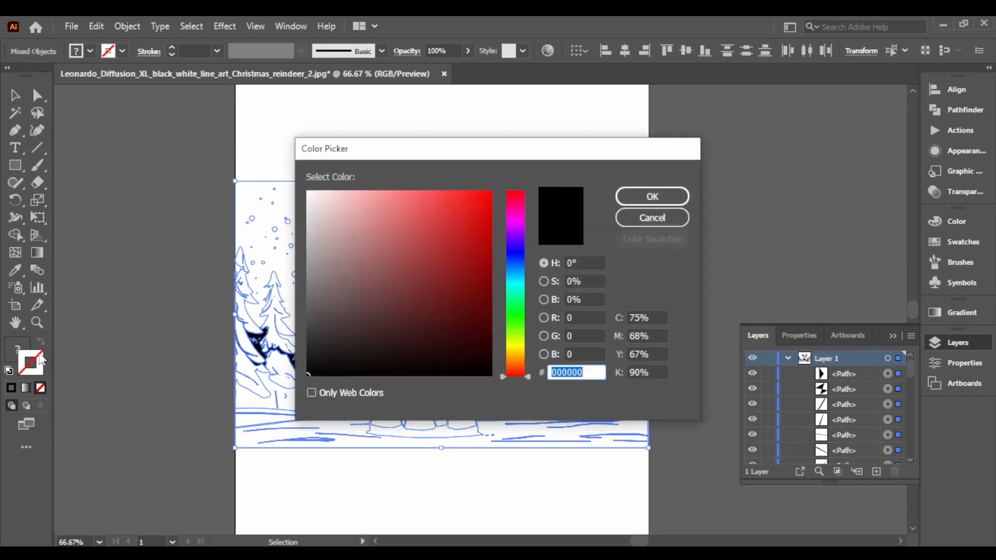
left_click_drag(319, 292, 296, 391)
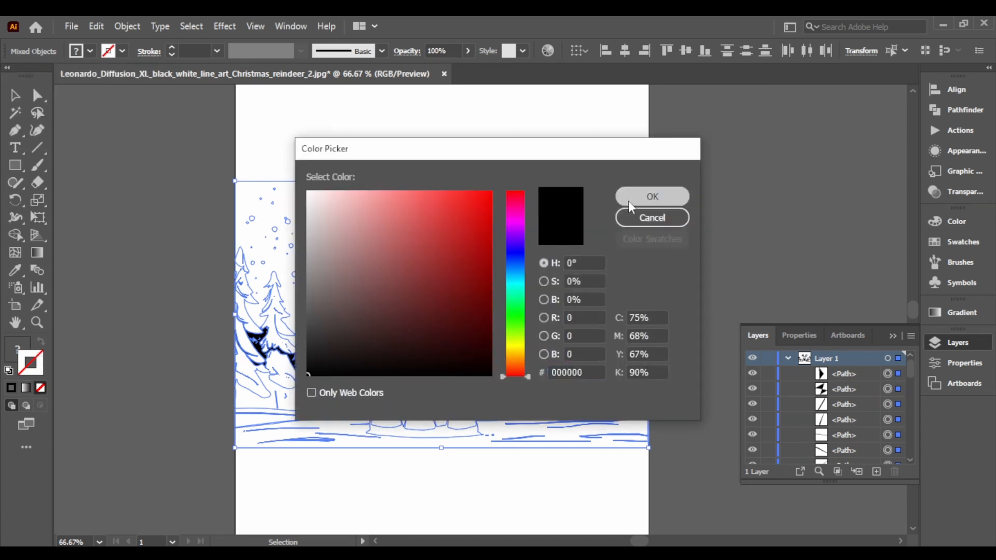
left_click(652, 196)
Step: Set the stroke color of the selected artwork to black (000000) and deselect it
left_click(118, 52)
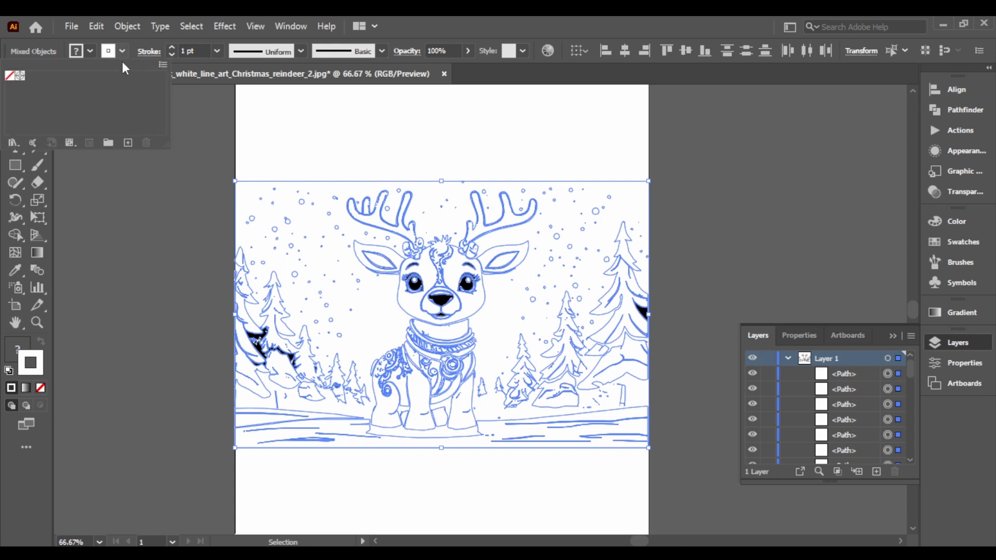
double_click(33, 372)
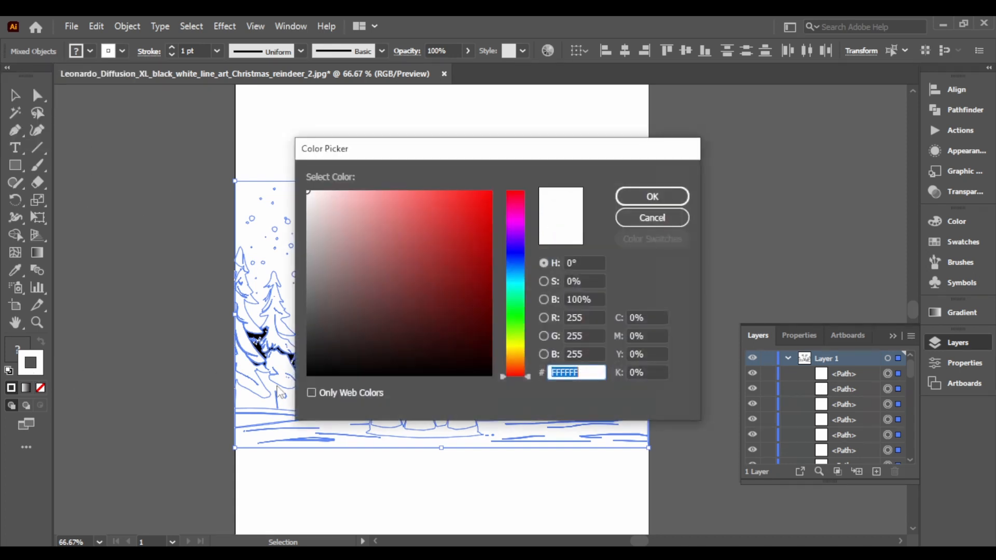
left_click_drag(307, 369, 301, 390)
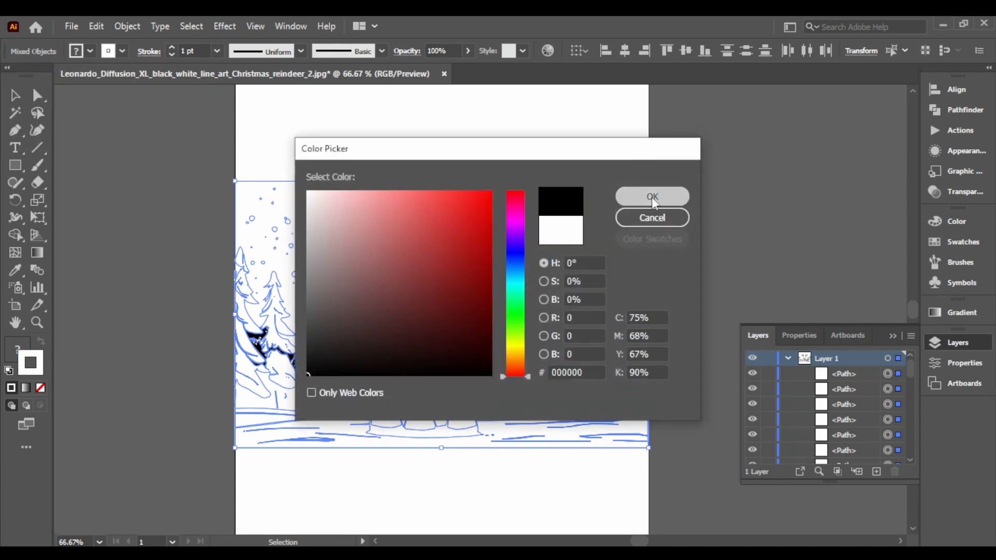
left_click(652, 196)
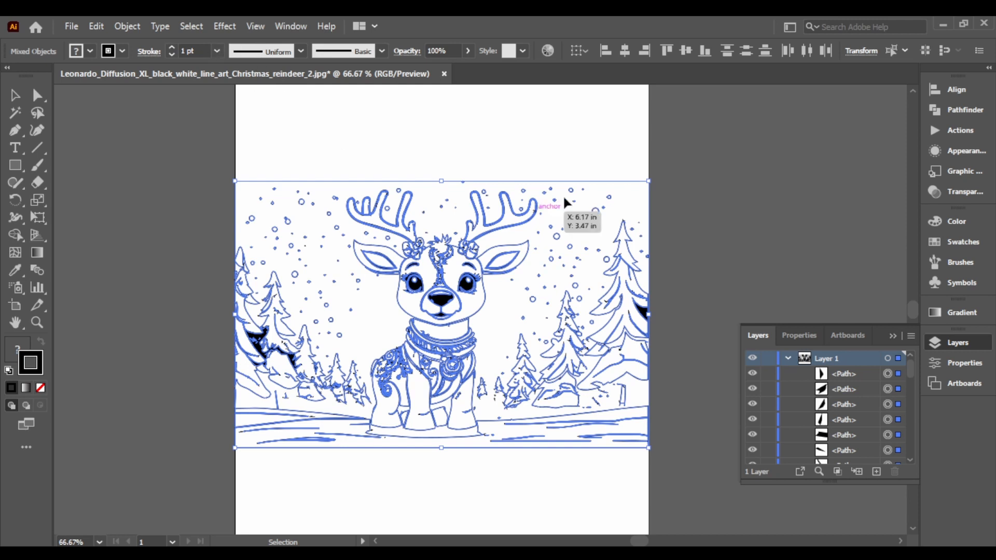
left_click(683, 182)
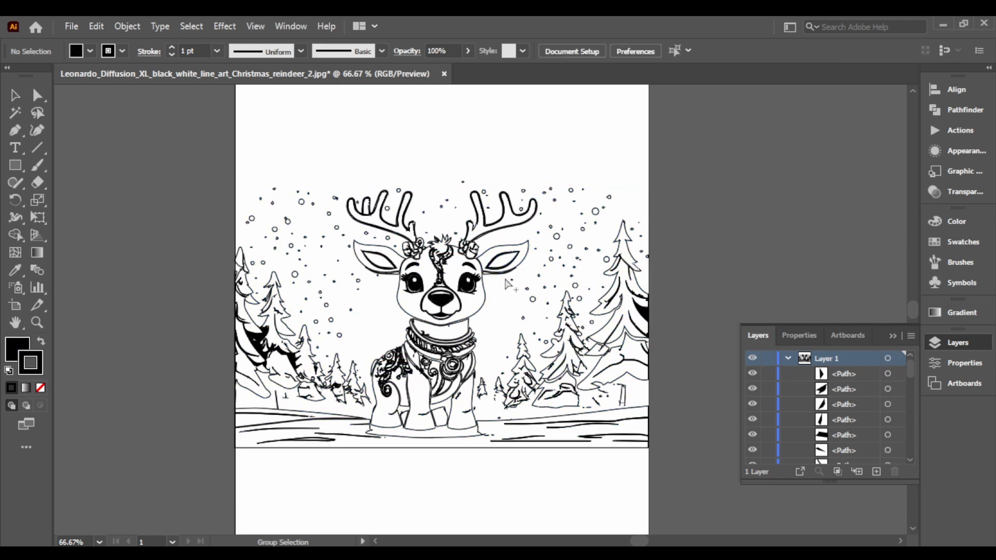
Step: Try removing the stroke from one of the reindeer's eyes and undo the latest changes
scroll(498, 280, "up", 4)
left_click(339, 324)
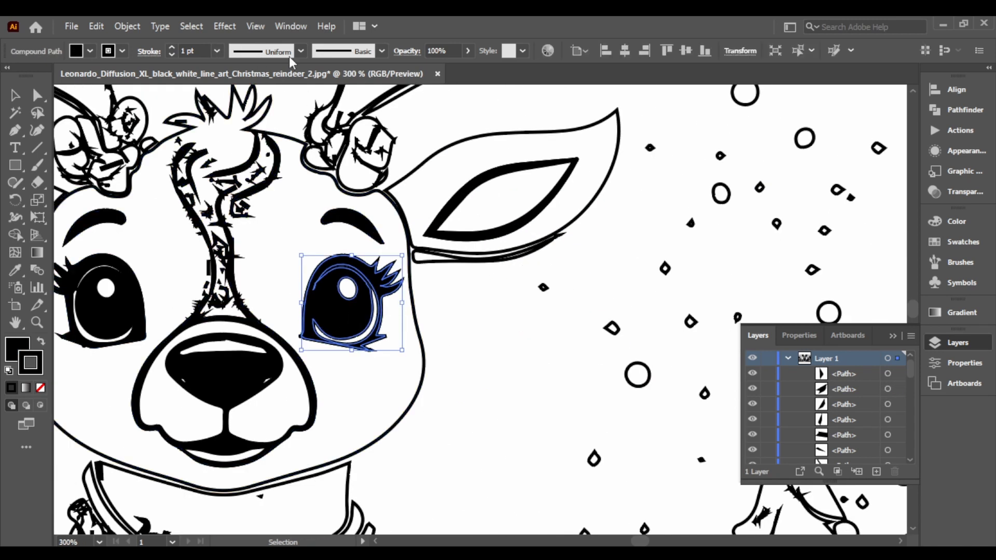
left_click(122, 50)
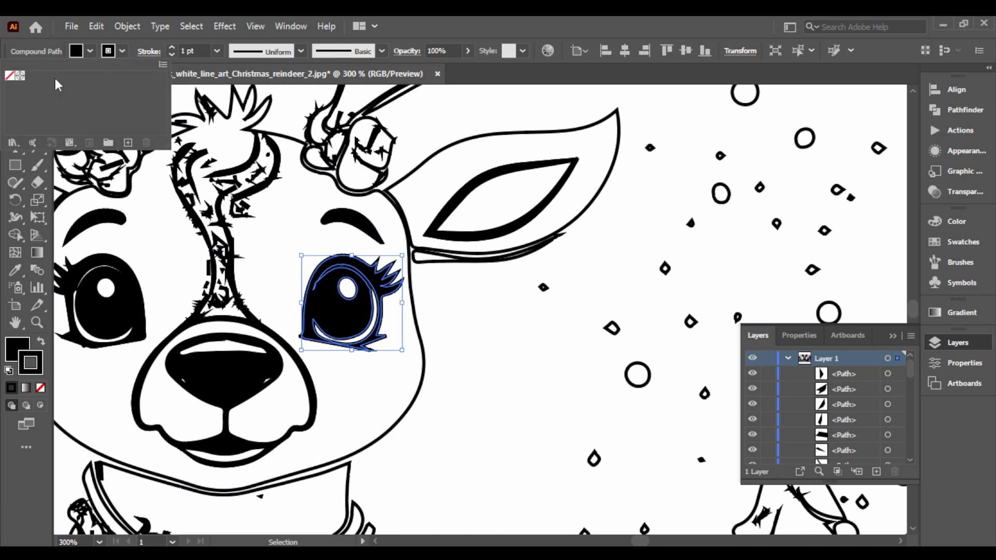
left_click(11, 77)
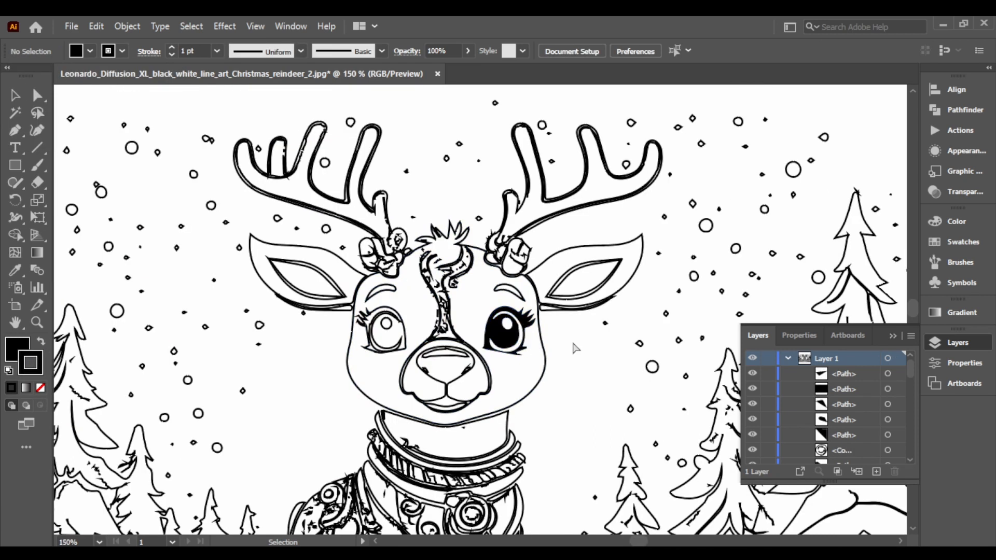
key("ctrl+z")
key("ctrl+z")
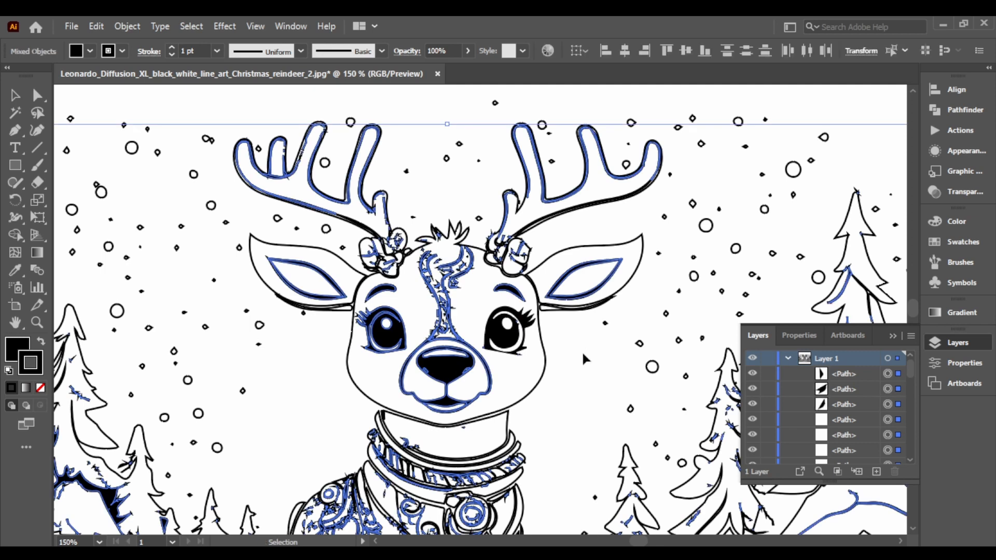
Step: Try deleting the small stray shapes inside the swirl ornament on the reindeer's forehead
left_click(583, 355)
scroll(563, 331, "down", 3)
scroll(550, 295, "up", 8)
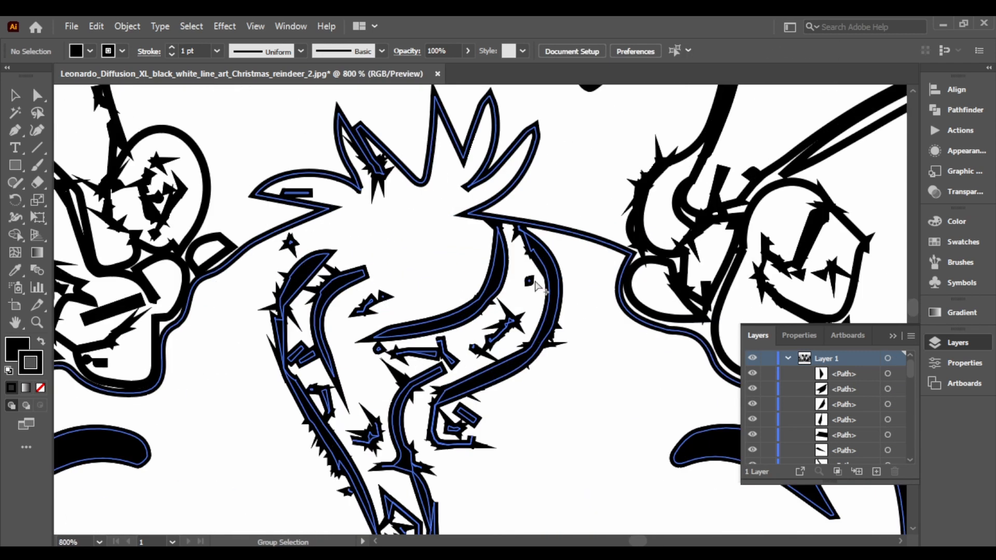
key("v")
key("d")
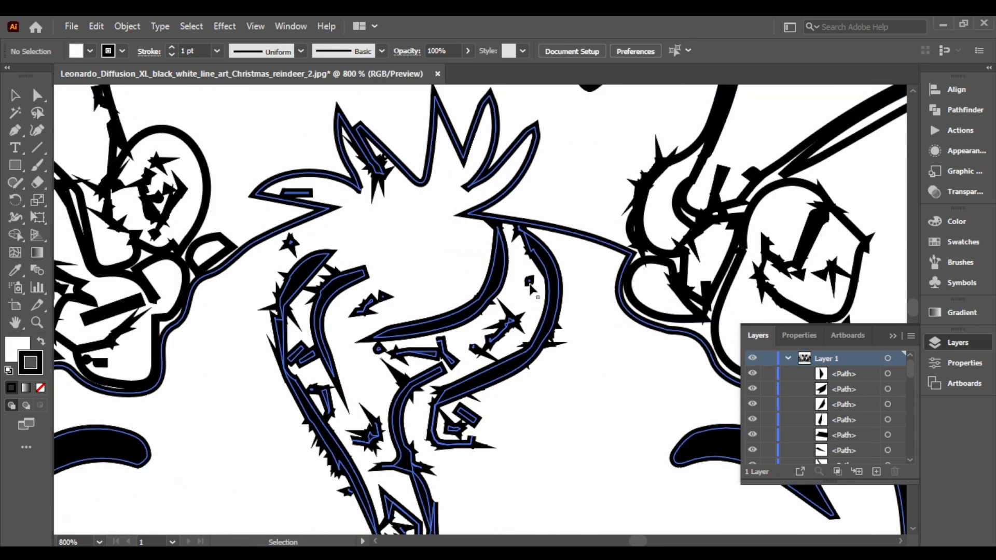
left_click(530, 283)
key("Delete")
left_click(513, 322)
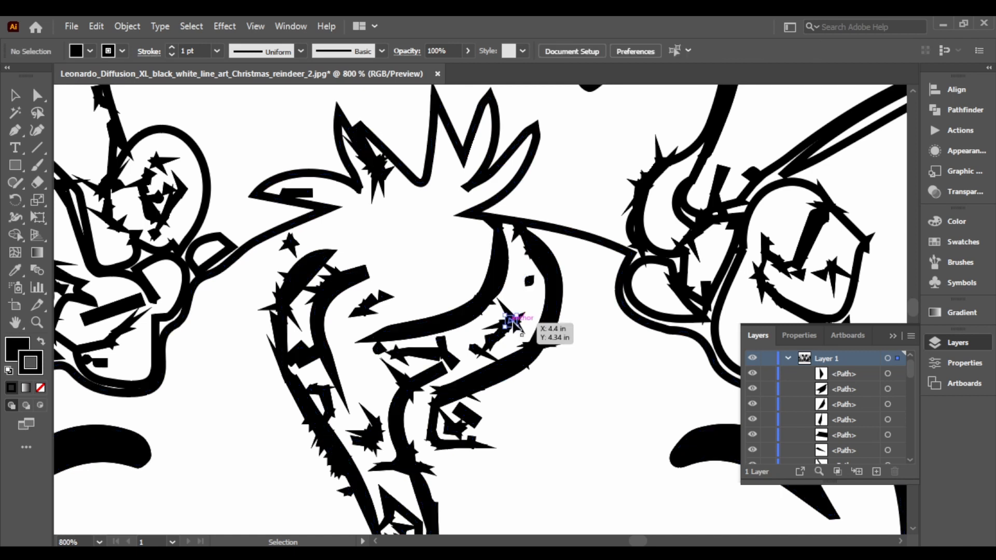
key("Delete")
left_click(514, 320)
key("Delete")
left_click(518, 316)
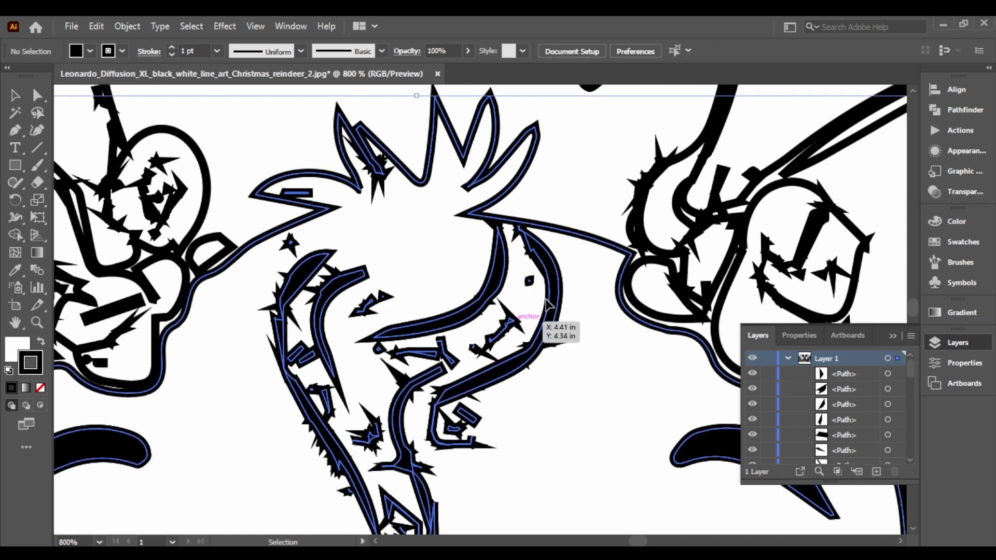
key("Delete")
Step: Undo the recent deletions on the reindeer's forehead and head outline
scroll(527, 278, "down", 6)
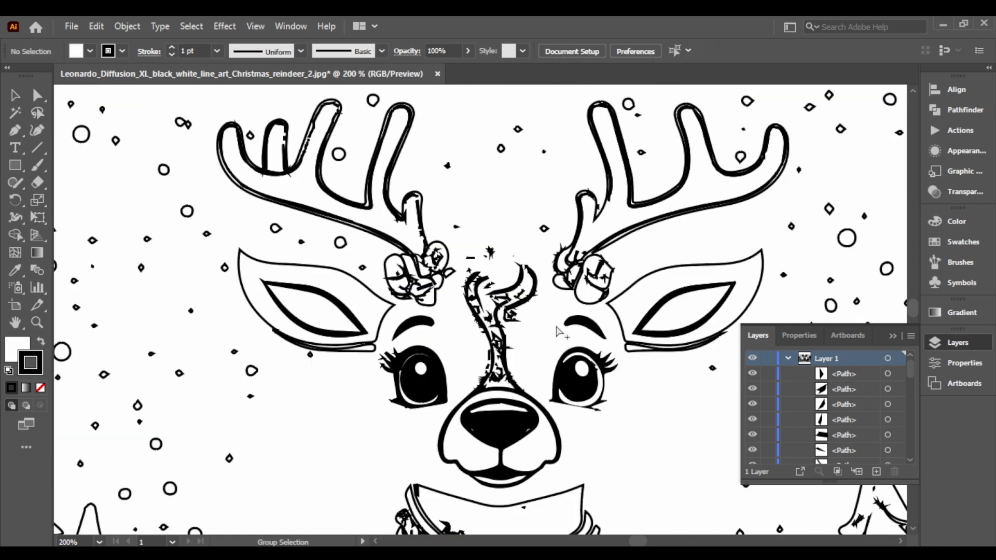
left_click(577, 315)
scroll(577, 310, "down", 1)
left_click(578, 311, "shift")
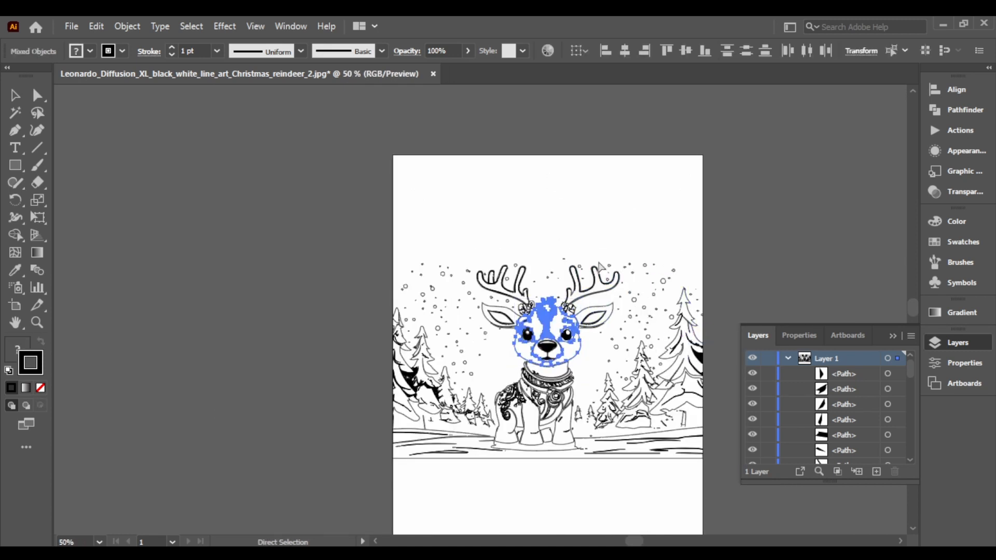
left_click(545, 306)
left_click(549, 309)
key("ctrl+z")
key("ctrl+z")
key("ctrl+z")
key("ctrl+z")
key("ctrl+z")
key("ctrl+z")
key("ctrl+z")
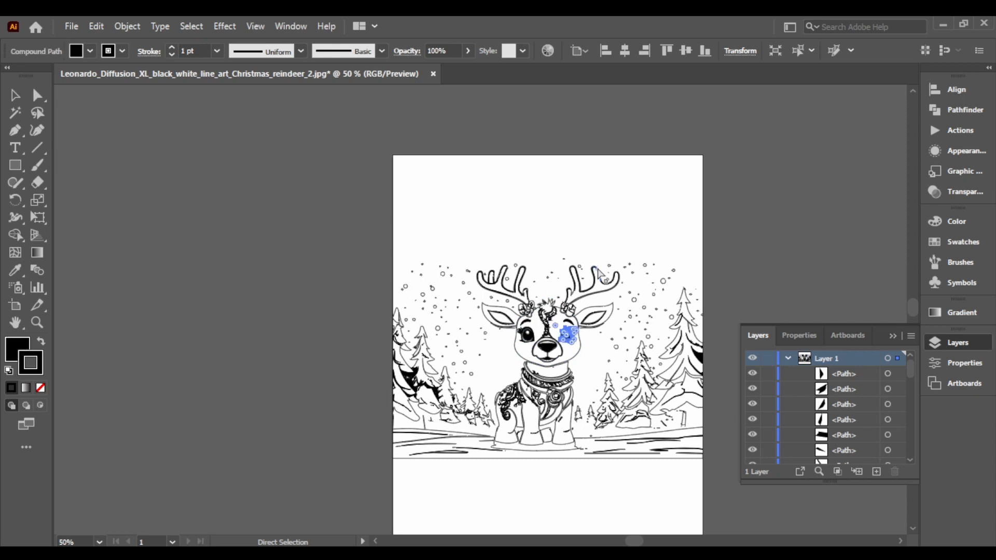
Step: Undo the edits back to the unexpanded image tracing of the reindeer scene
key("ctrl+g")
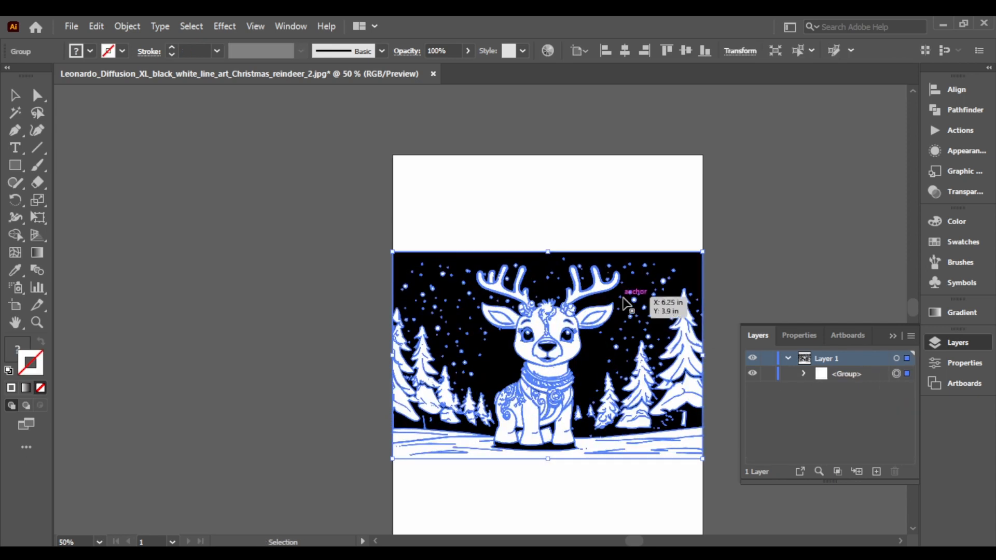
key("a")
key("ctrl+z")
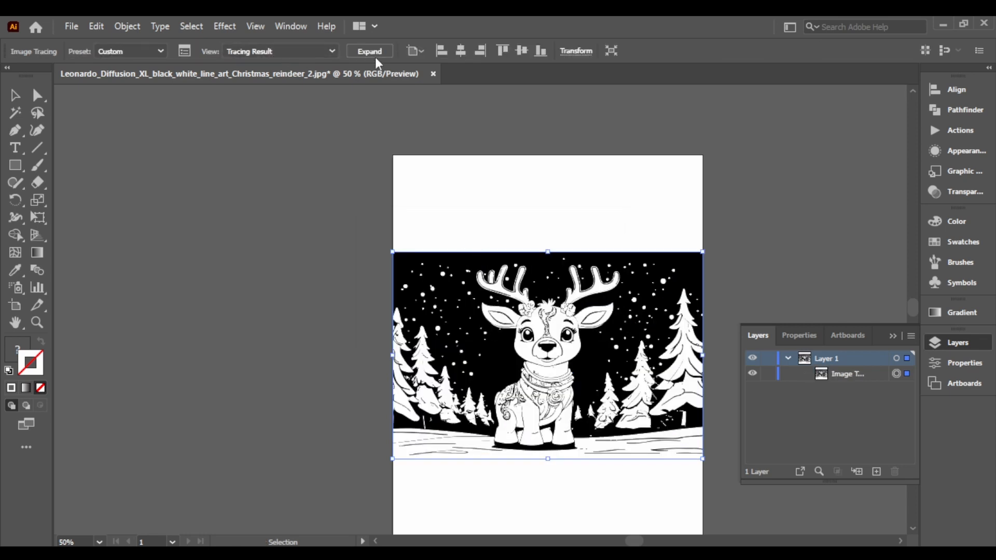
Step: Set the threshold of the reindeer's black-and-white tracing to 114 in the Image Trace settings
left_click(185, 51)
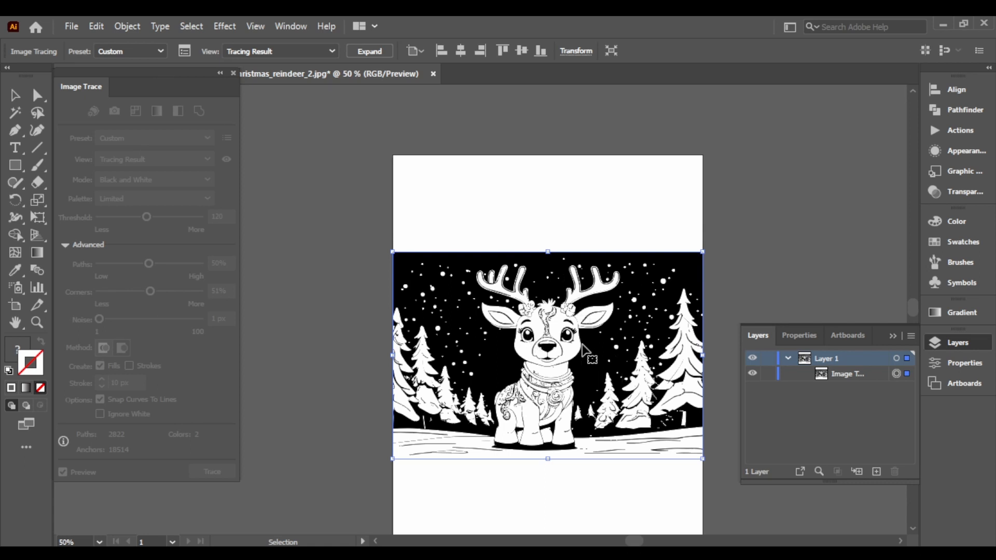
key("a")
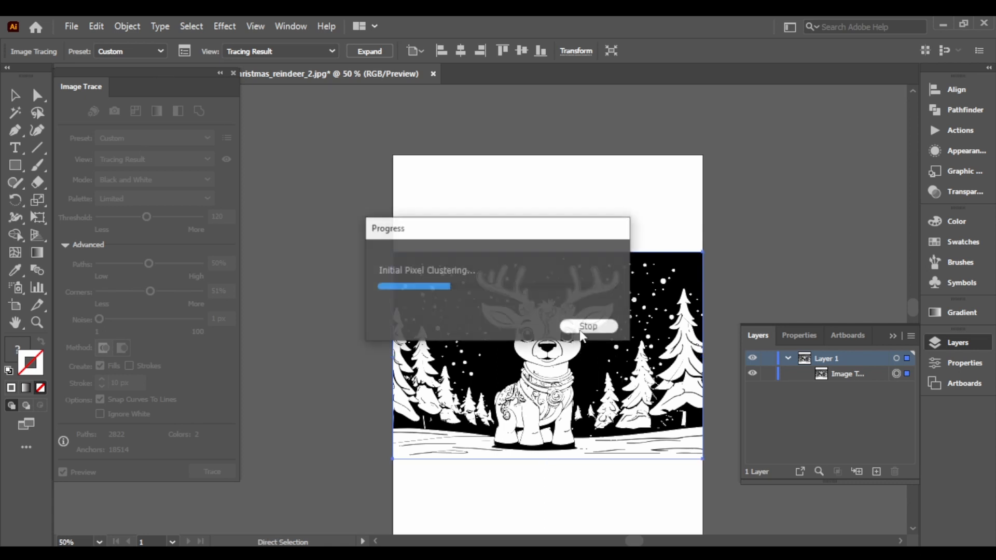
scroll(572, 371, "up", 2)
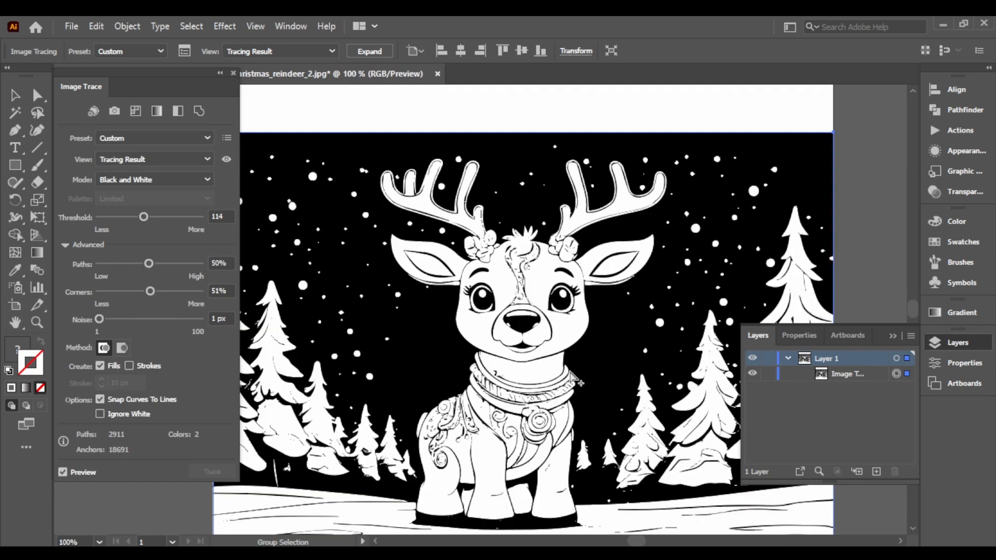
scroll(552, 244, "down", 3)
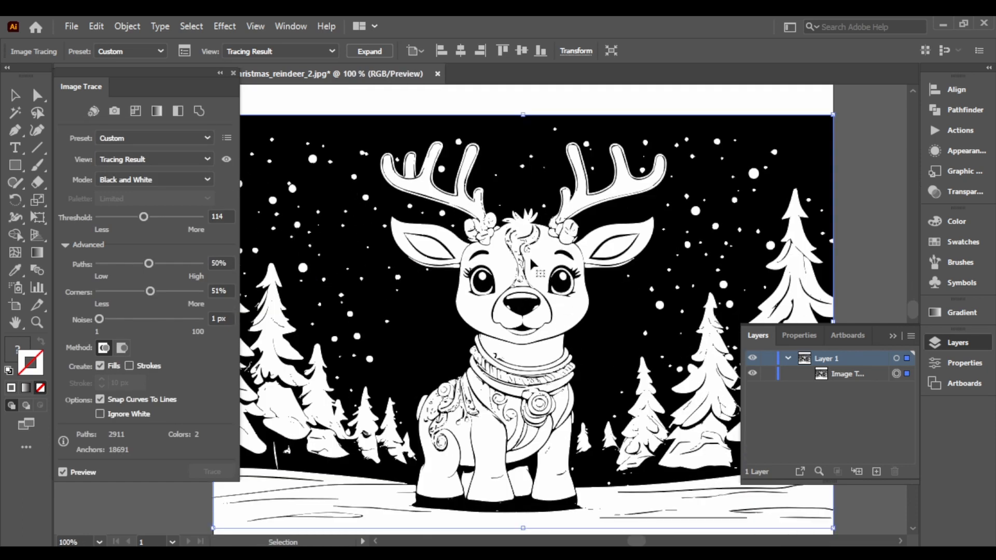
Step: Include strokes in the tracing alongside fills and set the maximum stroke width to 1 px
left_click(128, 366)
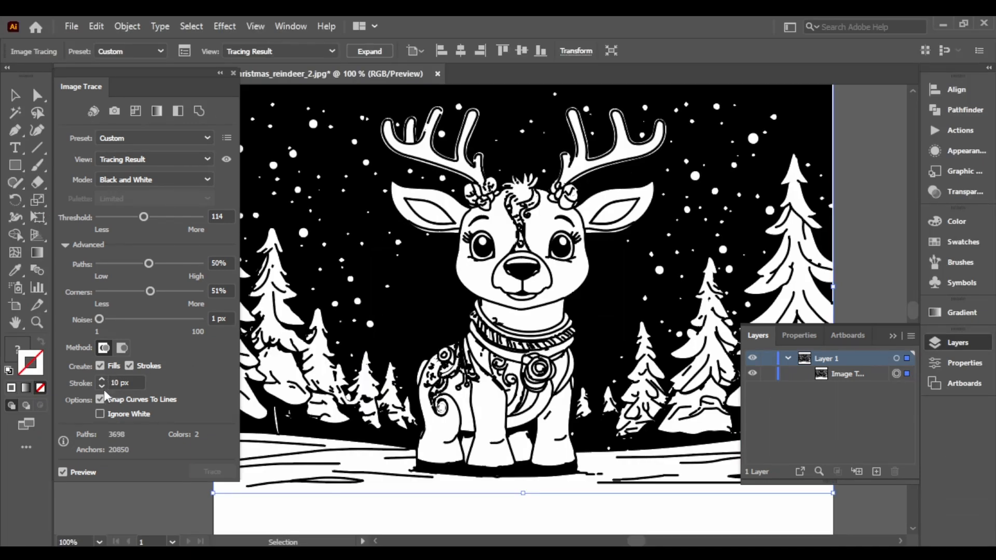
left_click(115, 382)
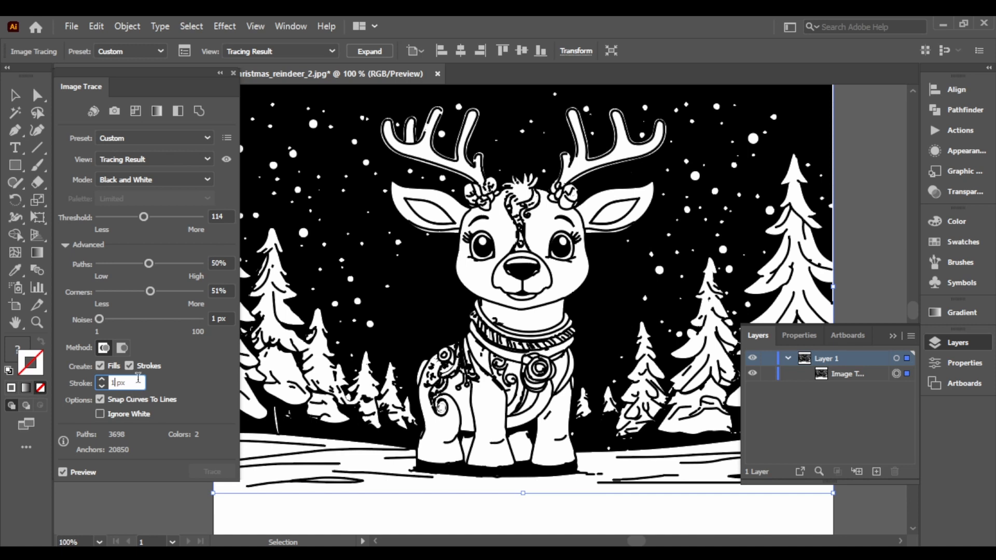
key("Return")
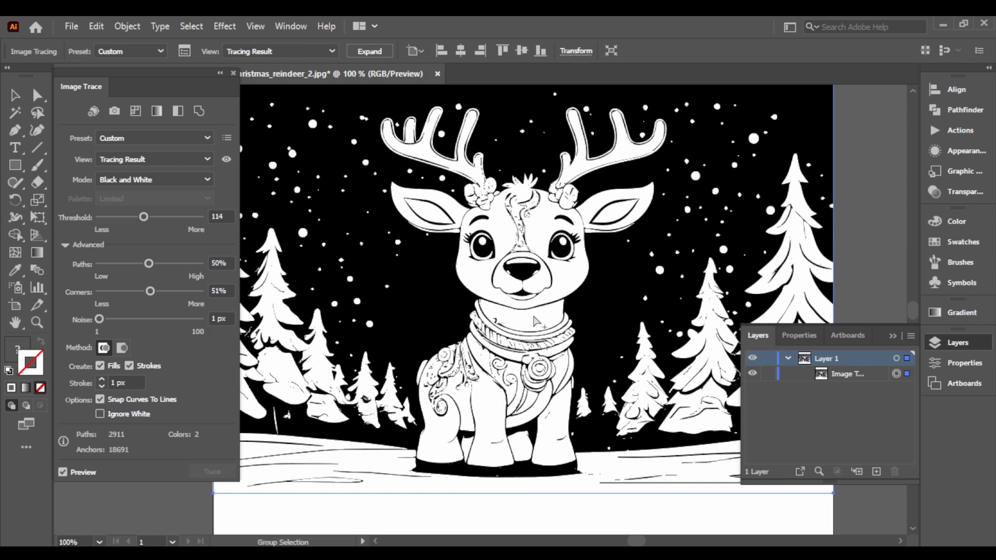
Step: Expand the reindeer tracing into editable paths
scroll(540, 358, "up", 2)
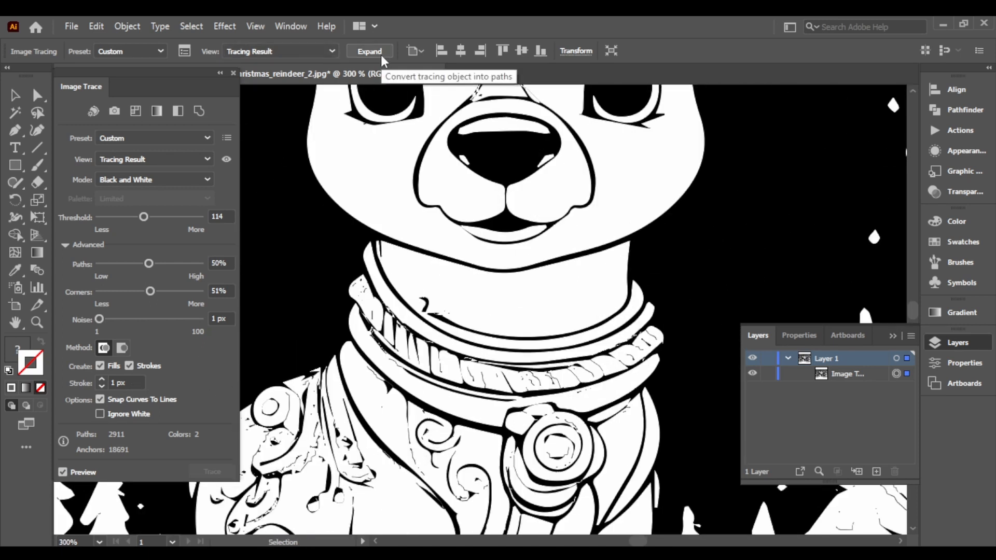
left_click(381, 55)
scroll(569, 363, "down", 4)
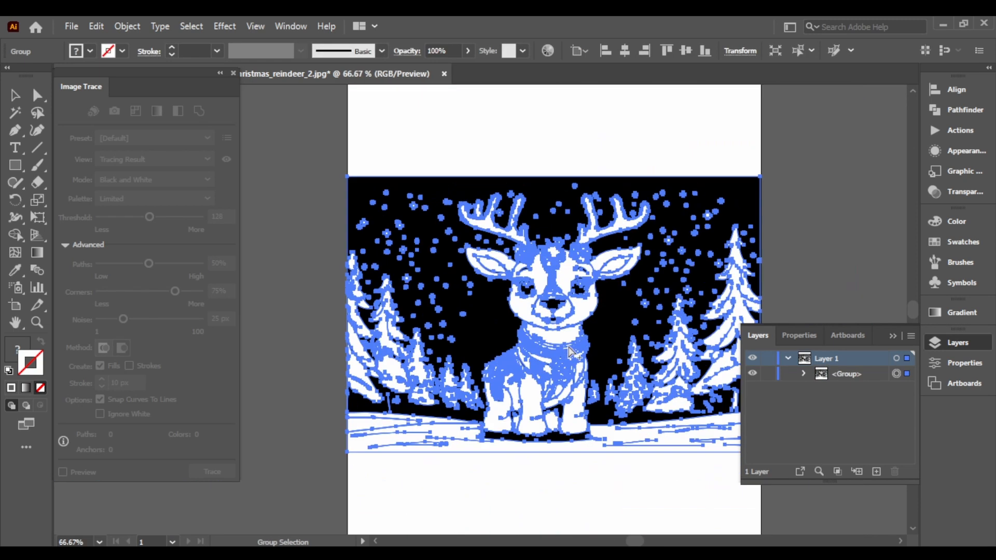
Step: Ungroup the expanded artwork and delete the black background shape
right_click(516, 184)
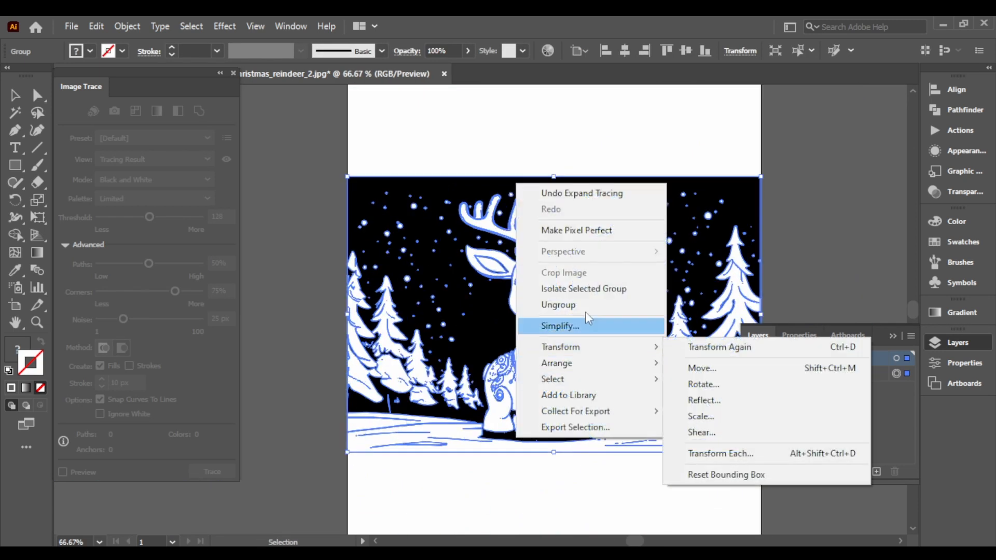
left_click(558, 305)
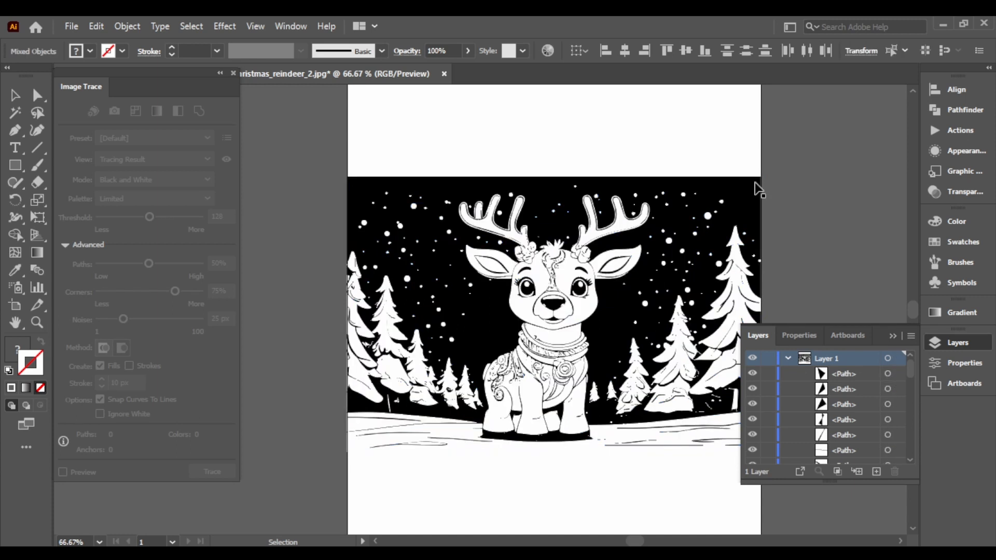
left_click(758, 230)
key("Delete")
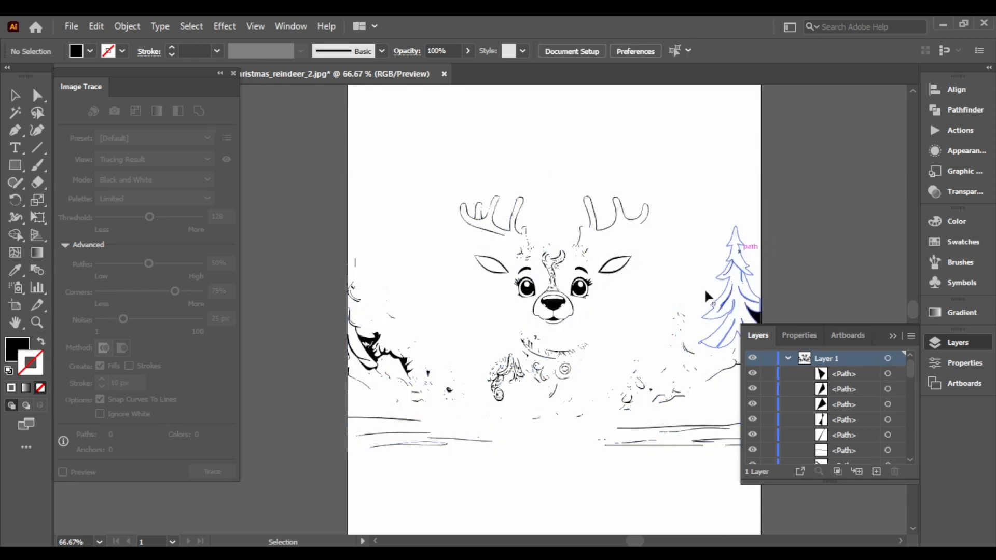
Step: Swap the fill and stroke of the reindeer's neck shape and set its stroke color to black (000000)
left_click(558, 332)
scroll(524, 316, "up", 2)
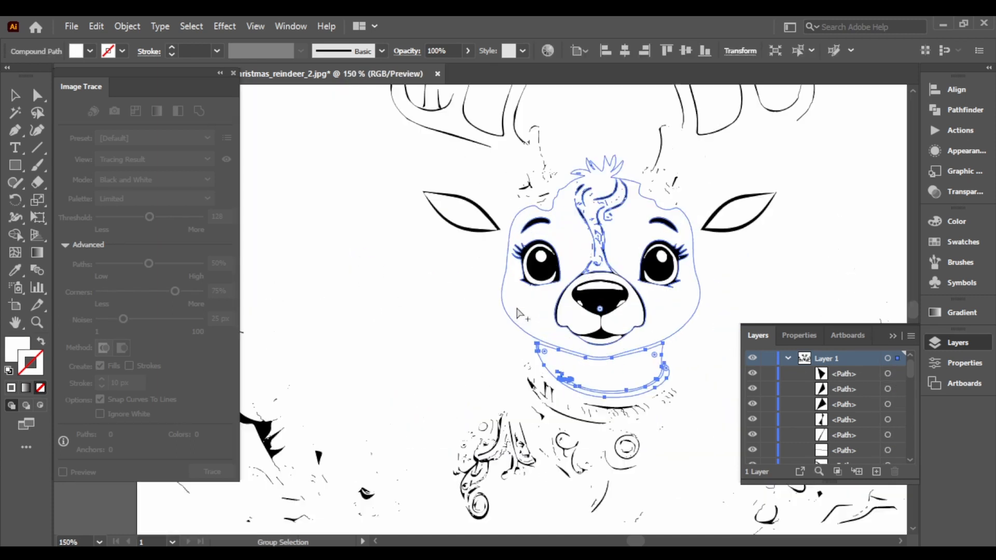
left_click(123, 51)
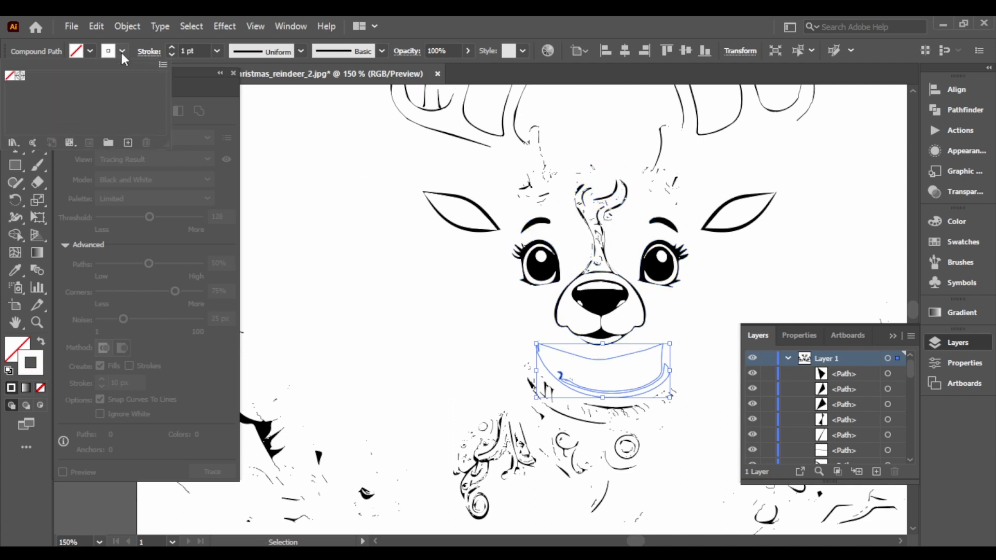
left_click(35, 369)
double_click(38, 366)
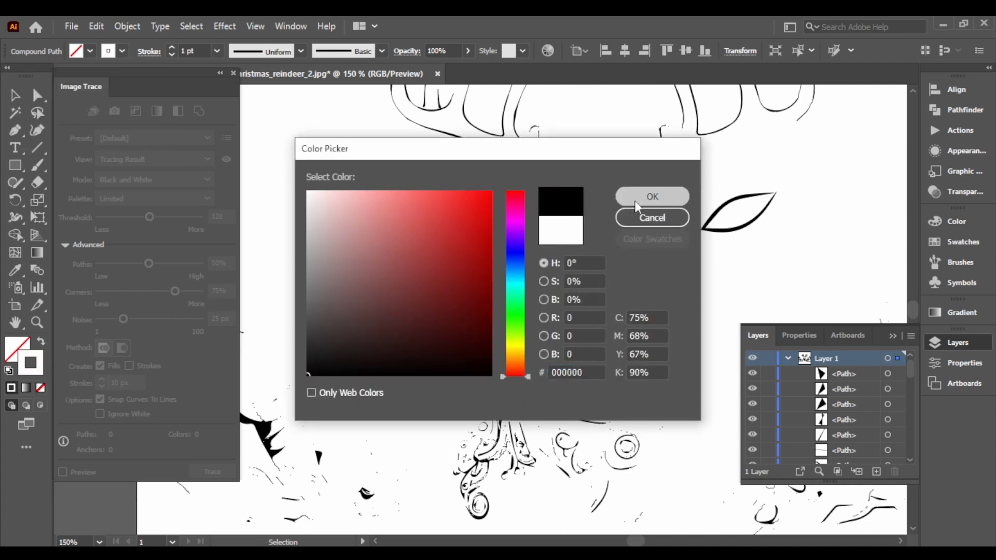
left_click(652, 196)
left_click(750, 332)
left_click(728, 311)
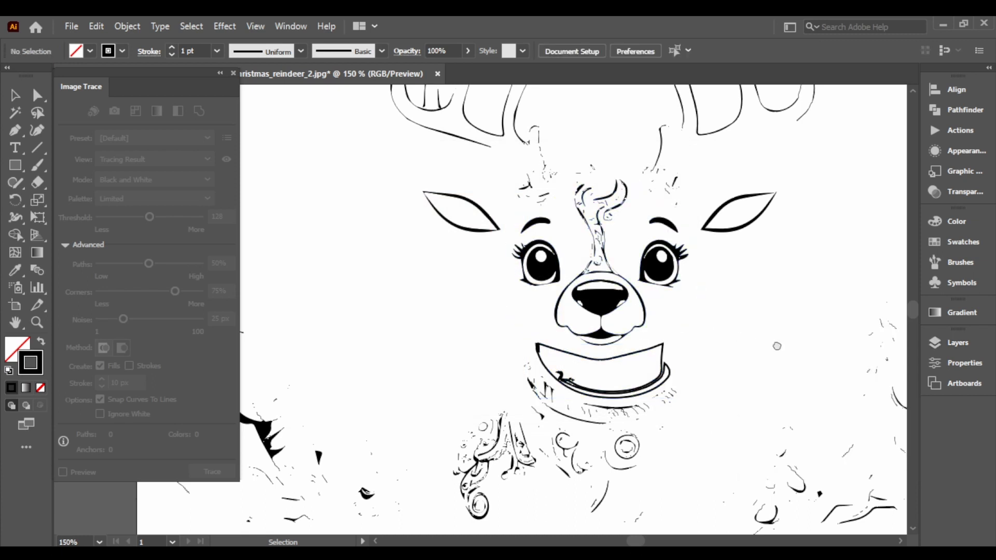
Step: Swap the fill and stroke of the reindeer's head shape and set its stroke color to black (000000)
left_click_drag(776, 346, 669, 311)
left_click(536, 303)
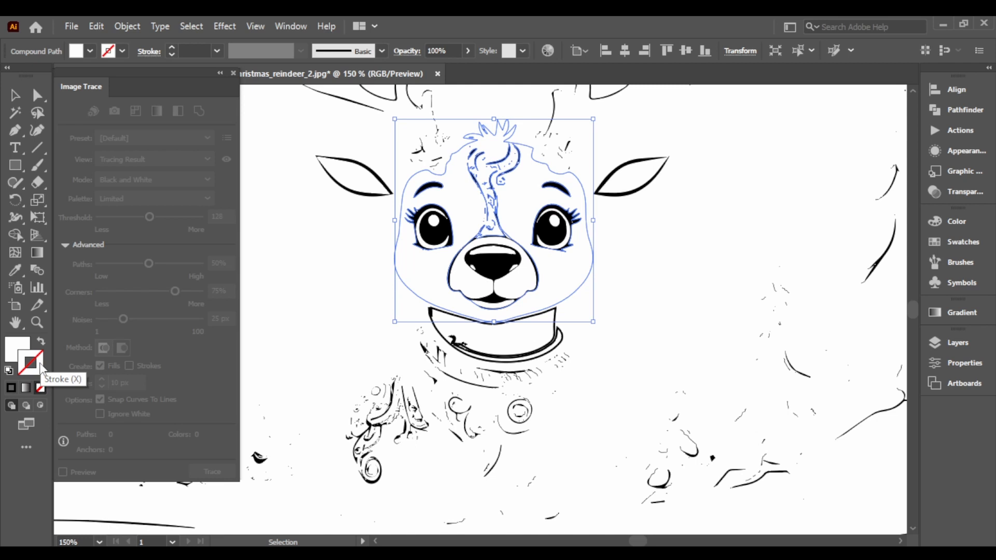
key("shift+x")
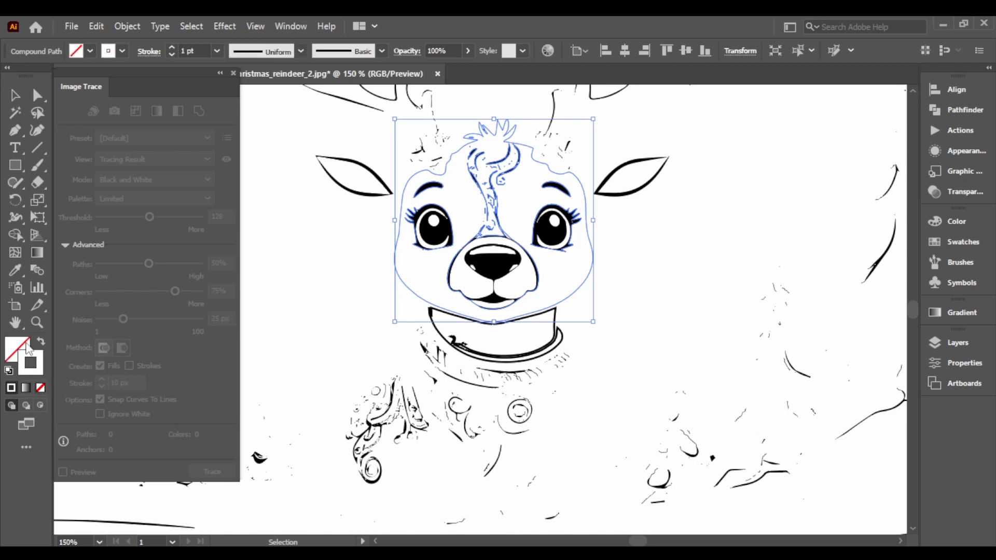
double_click(41, 365)
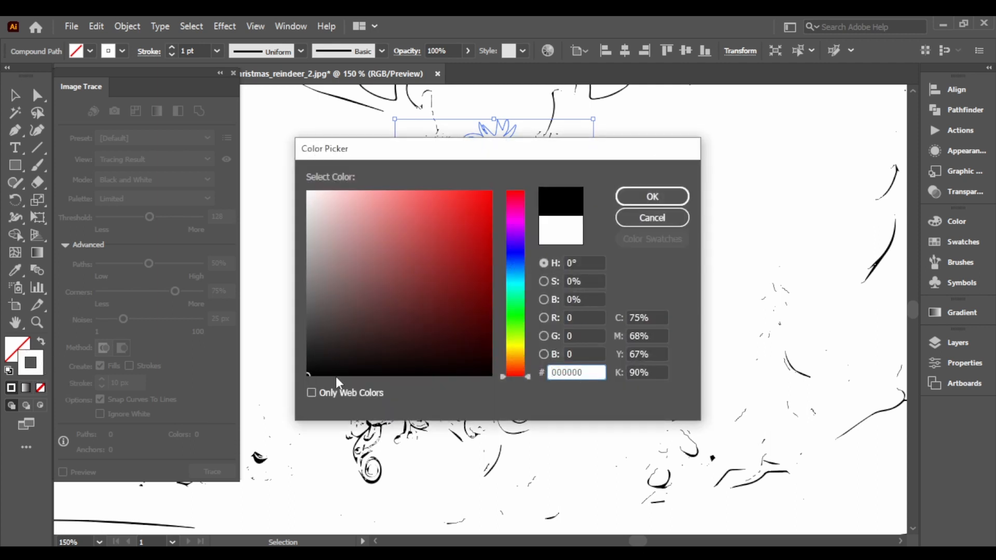
left_click(652, 196)
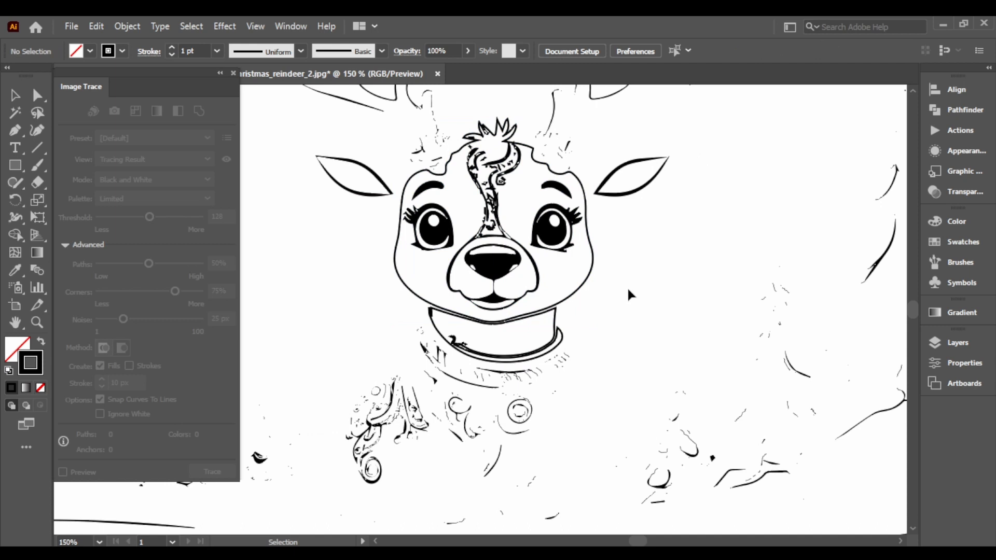
Step: Swap the fill and stroke of the right-hand antler, color its stroke black (000000) and deselect it
scroll(627, 287, "up", 3)
left_click(583, 183)
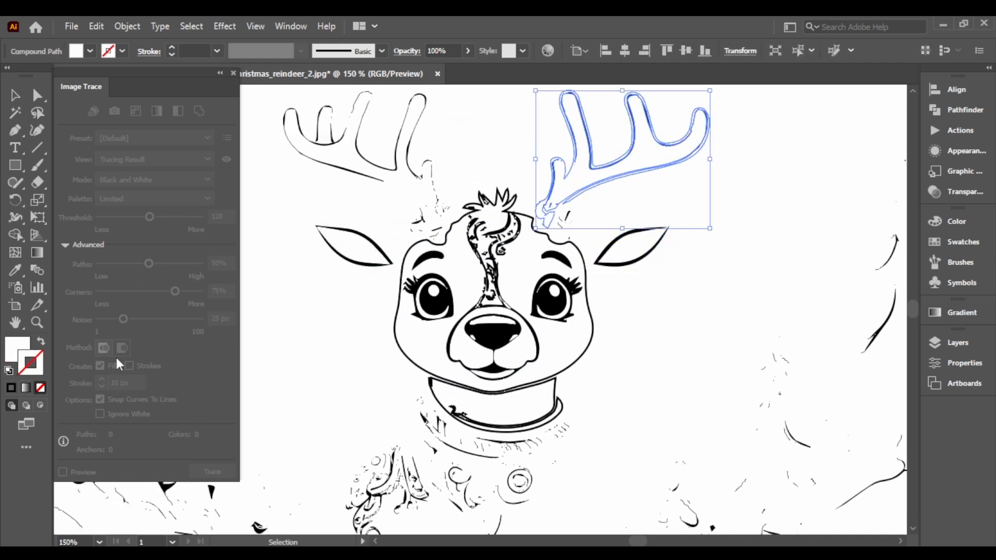
key("shift+x")
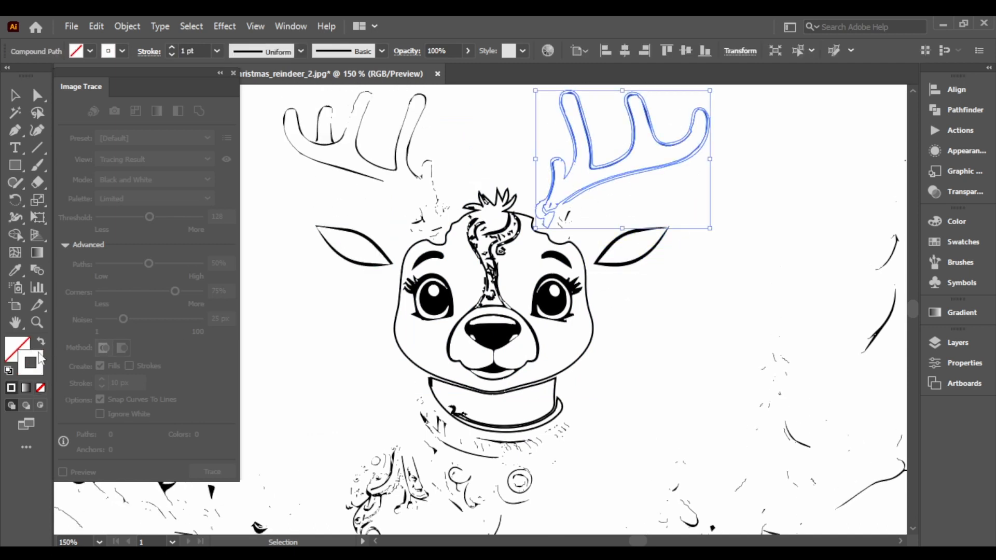
double_click(40, 354)
mouse_move(444, 226)
left_mouse_down()
mouse_move(344, 380)
mouse_move(302, 409)
mouse_move(302, 387)
left_mouse_up()
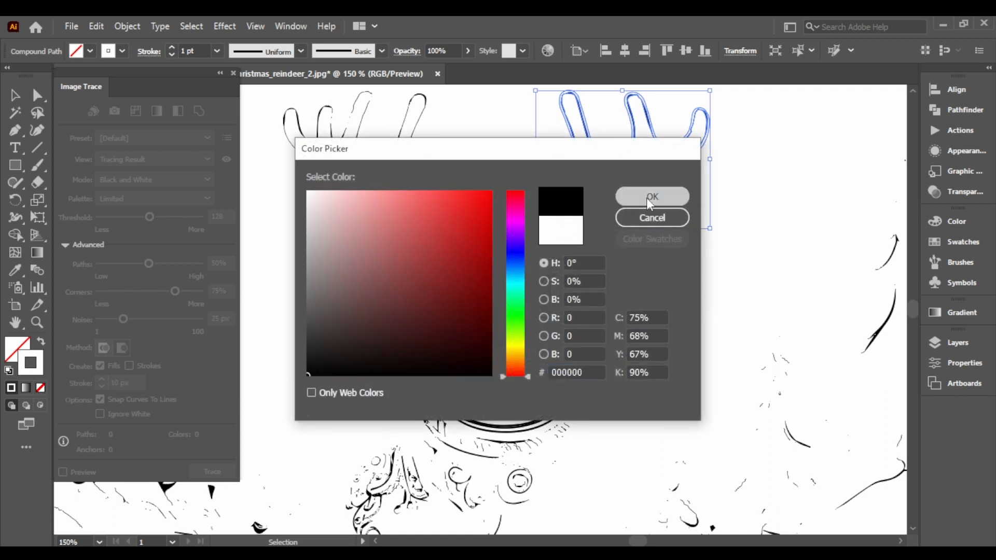
left_click(652, 196)
left_click(785, 193)
scroll(691, 214, "up", 1)
scroll(670, 217, "down", 2)
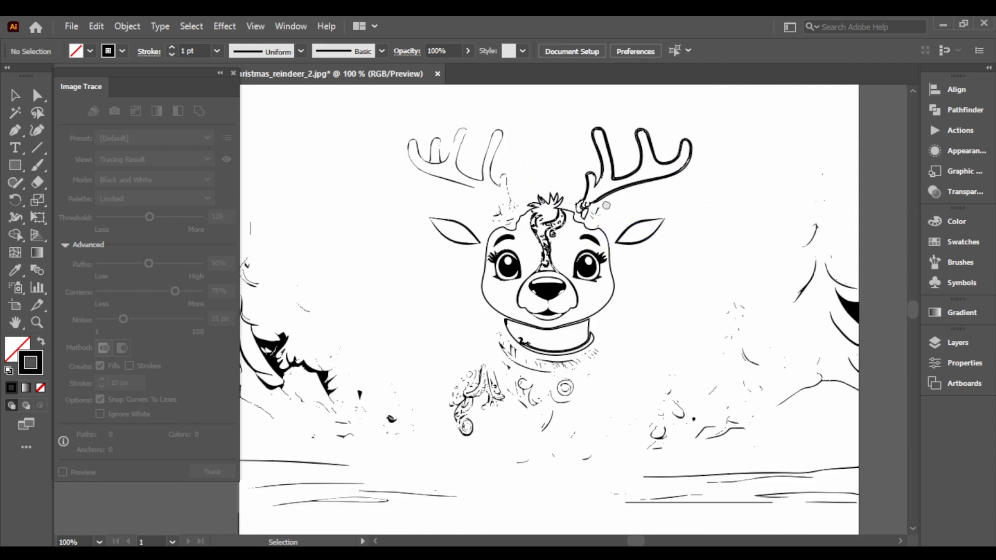
left_click_drag(466, 174, 457, 225)
key("shift+x")
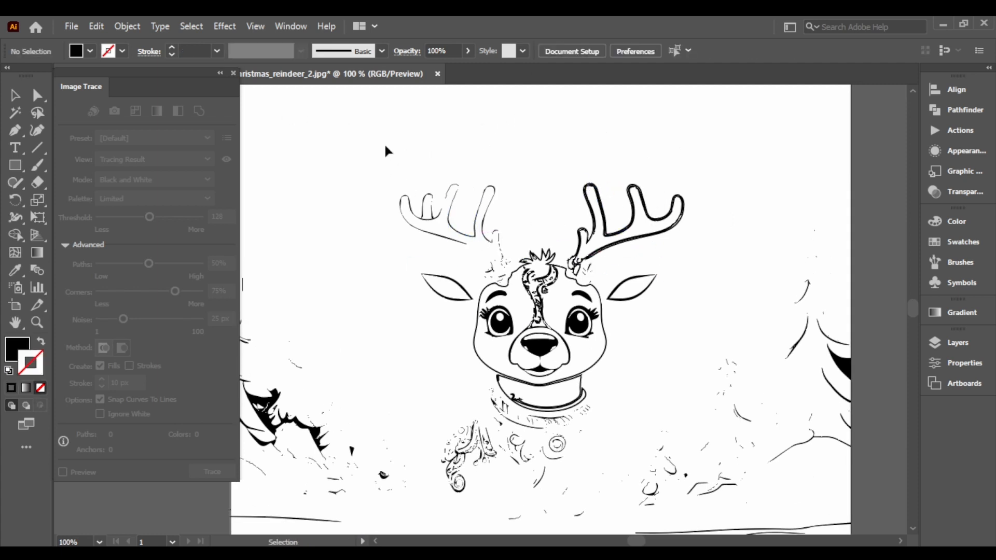
Step: Close the Image Trace settings and the current reindeer document
left_click(234, 73)
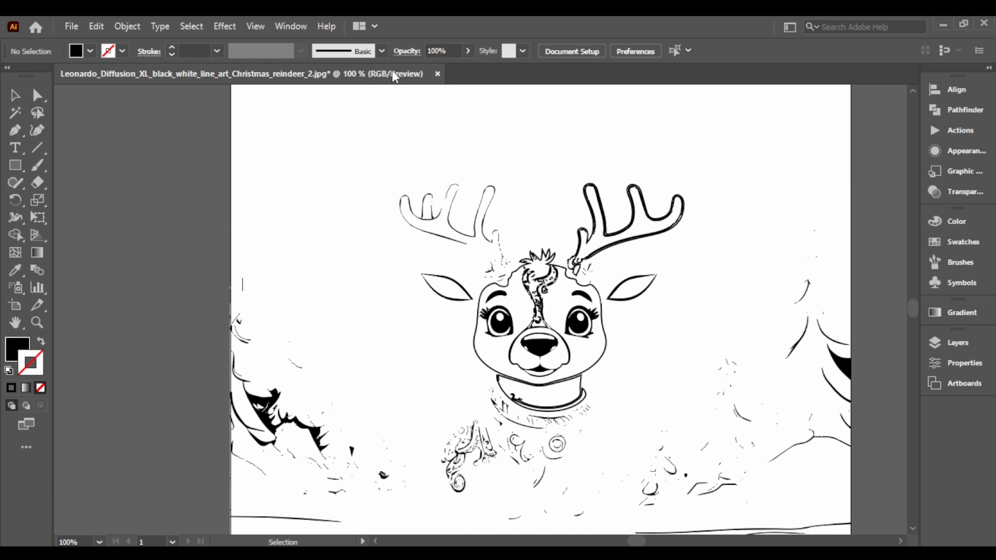
left_click(437, 74)
left_click(571, 312)
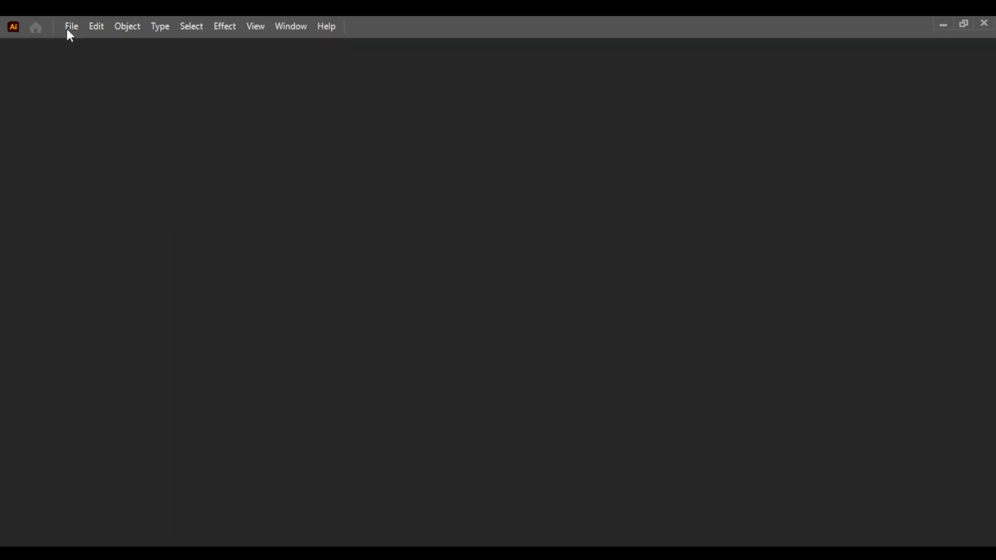
Step: Open the image Leonardo_Diffusion_XL_black_white_line_art_Christmas_reindeer_1.jpg from the Vectorize Drawing folder
left_click(70, 27)
left_click(53, 220)
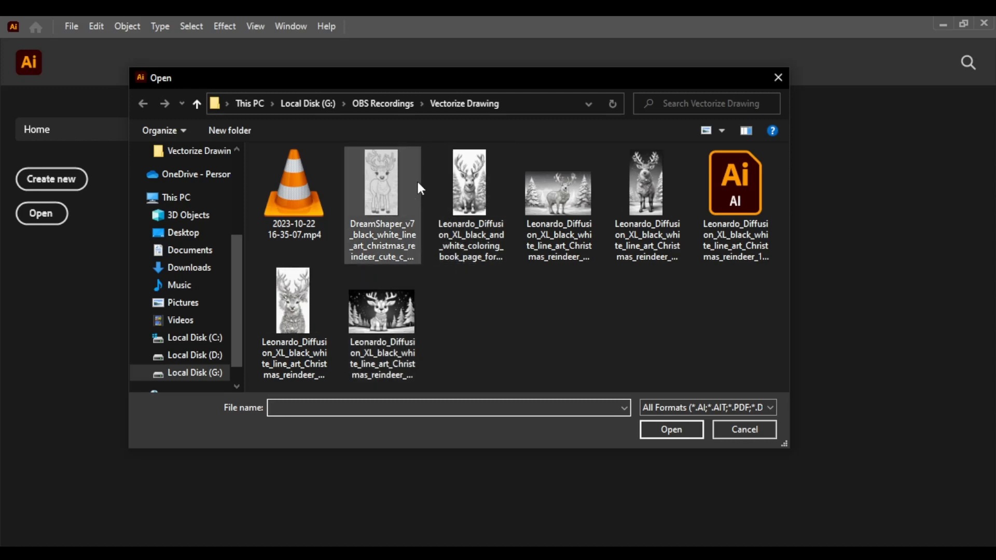
double_click(311, 309)
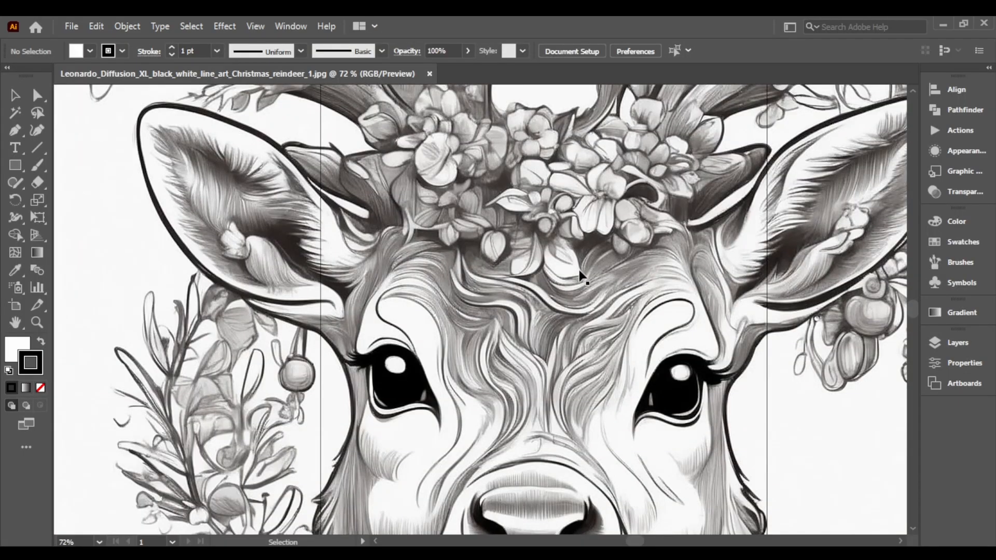
scroll(580, 277, "down", 5)
scroll(581, 278, "down", 1)
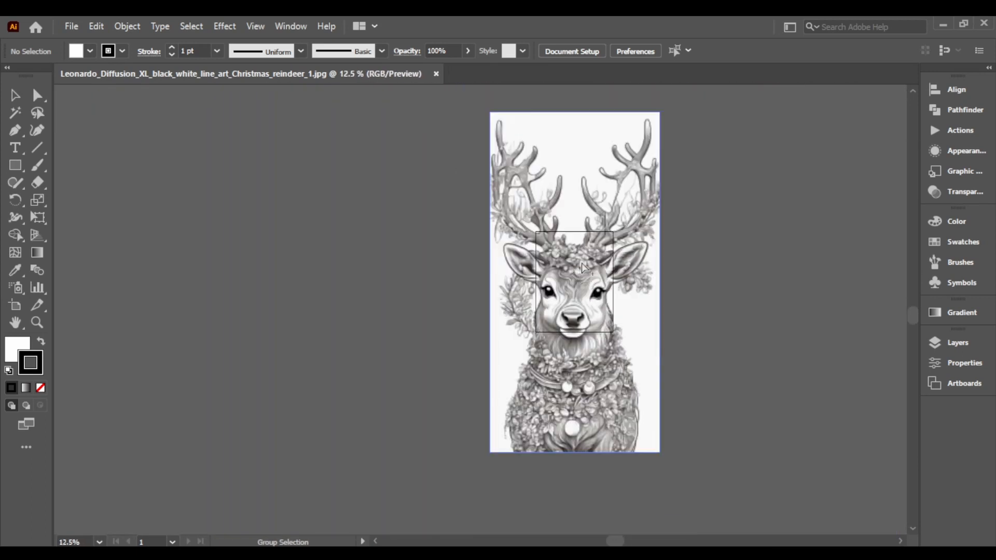
Step: Scale the flower-covered reindeer image down so it fits within the artboard and deselect it
left_click(627, 153)
left_click_drag(660, 108, 611, 231)
scroll(607, 281, "up", 4)
left_click(671, 315)
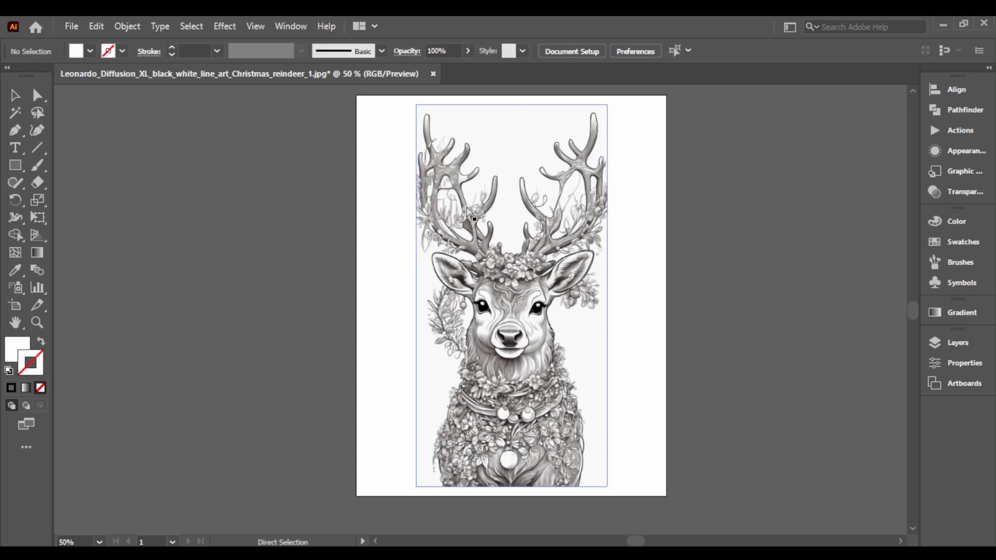
Step: Open DreamShaper_v7_black_white_line_art_christmas_reindeer_cute_c_0.jpg as a second document and select the placed image
key("ctrl+o")
double_click(394, 181)
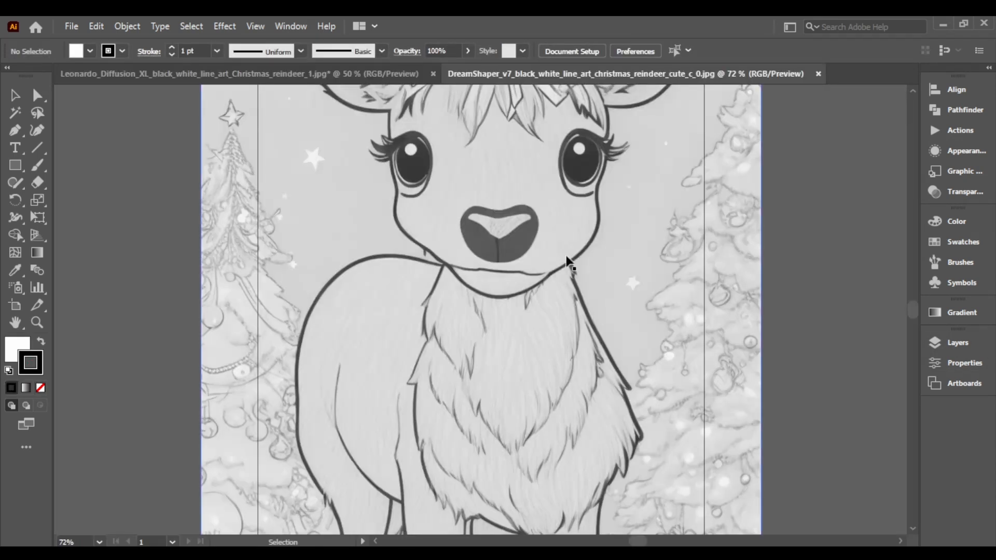
scroll(567, 258, "down", 3)
left_click(563, 250)
scroll(563, 248, "down", 2)
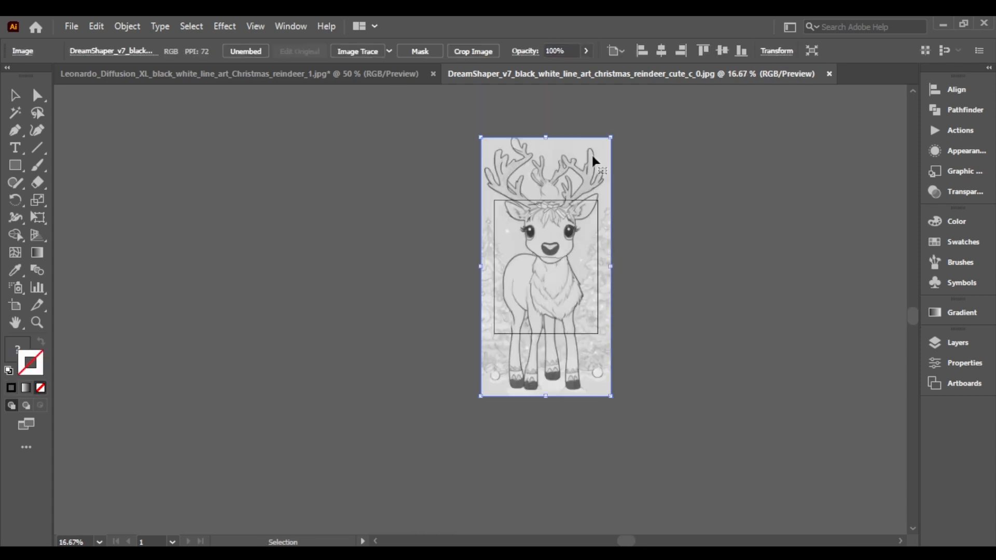
Step: Scale the DreamShaper reindeer image down so it fits within the artboard
left_click_drag(608, 137, 578, 200)
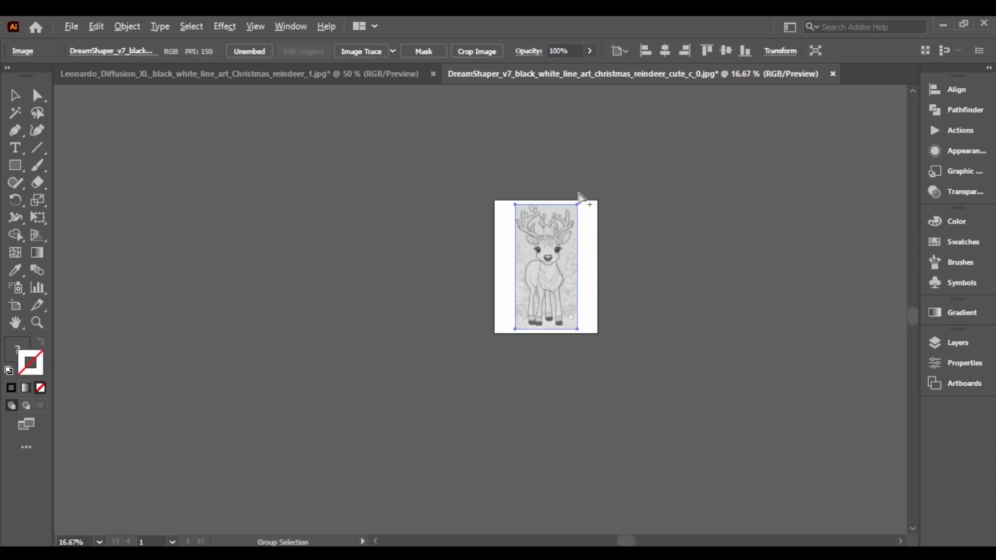
scroll(578, 199, "up", 3)
Step: Switch to the Leonardo_Diffusion_XL reindeer document and examine the antlers, face and flower details of the image
left_click(362, 76)
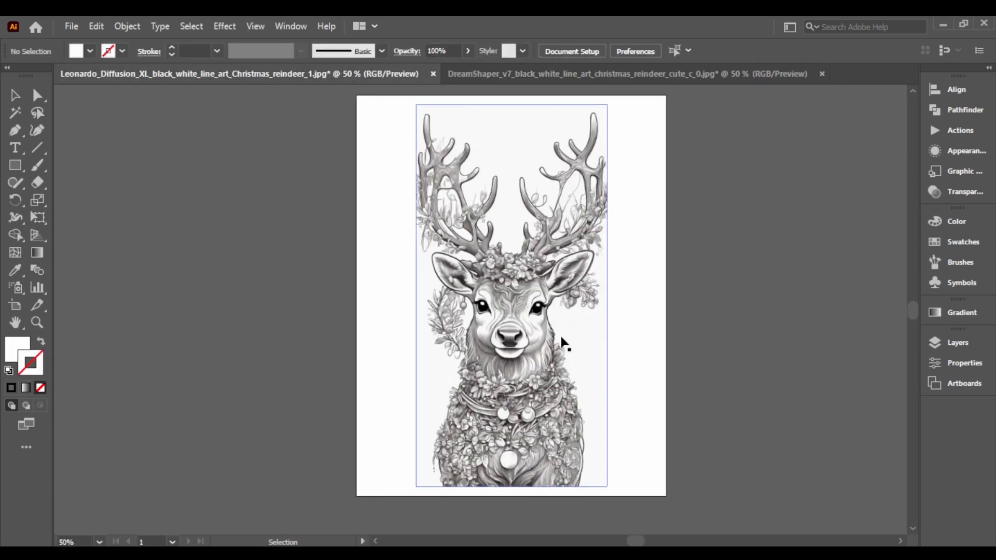
scroll(553, 306, "up", 1)
scroll(545, 270, "up", 1)
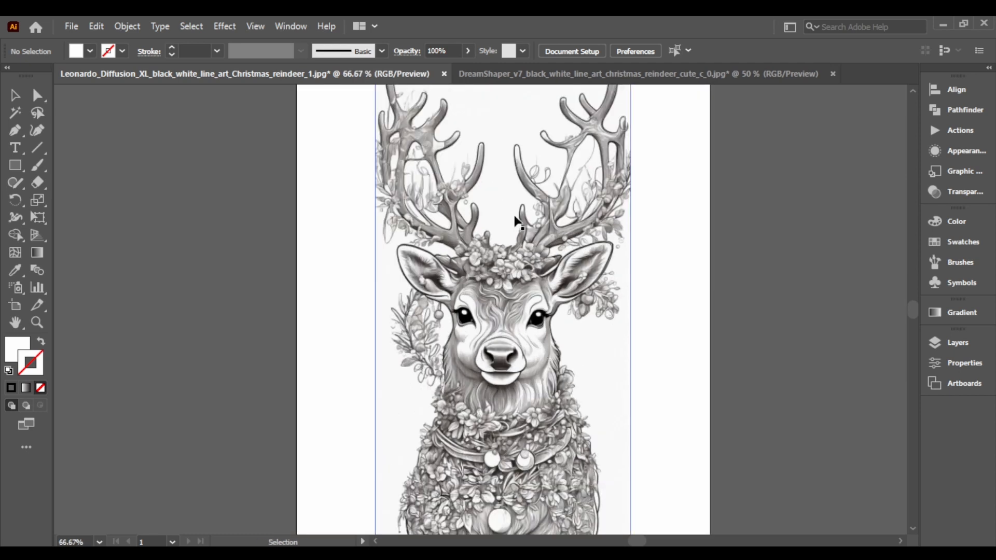
scroll(582, 289, "down", 1)
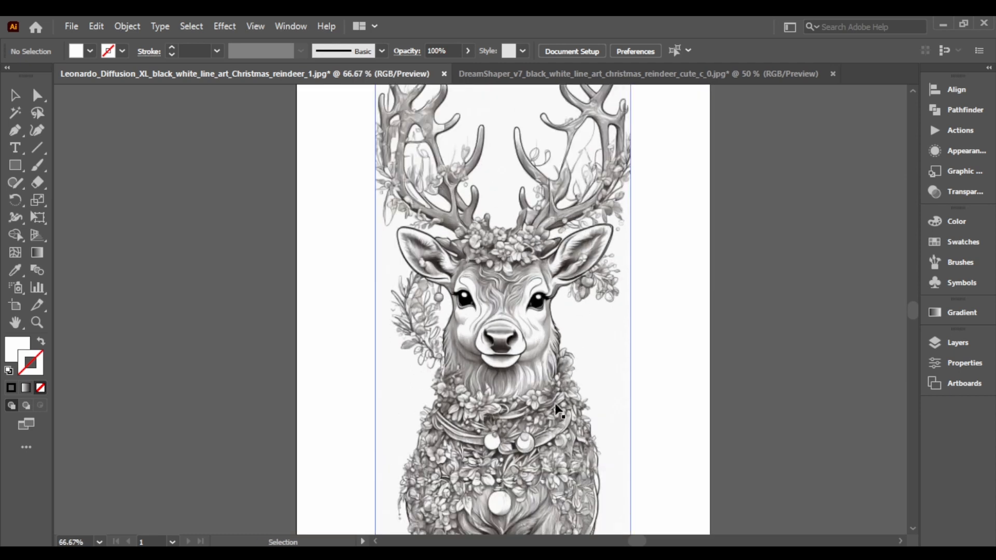
scroll(537, 387, "down", 2)
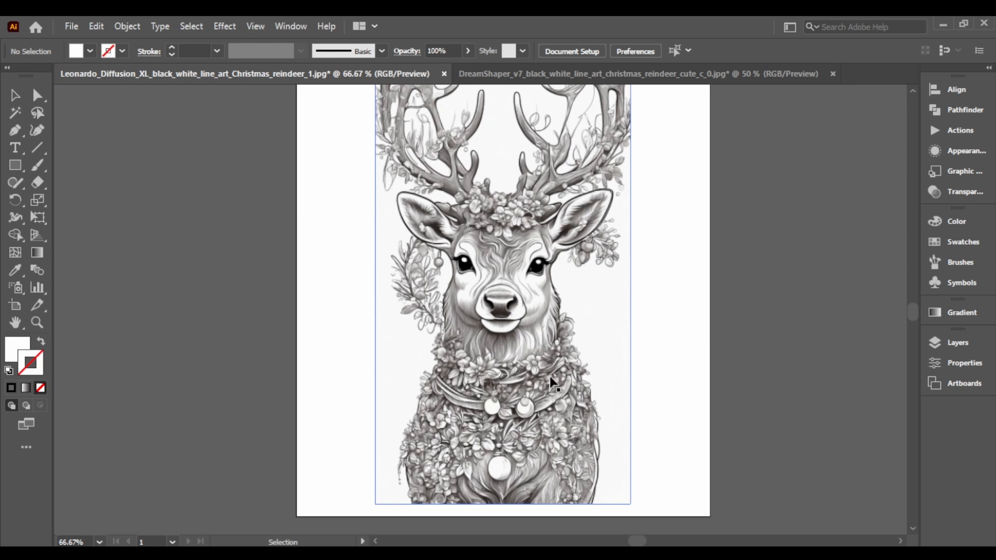
scroll(550, 381, "up", 1)
scroll(516, 274, "up", 2)
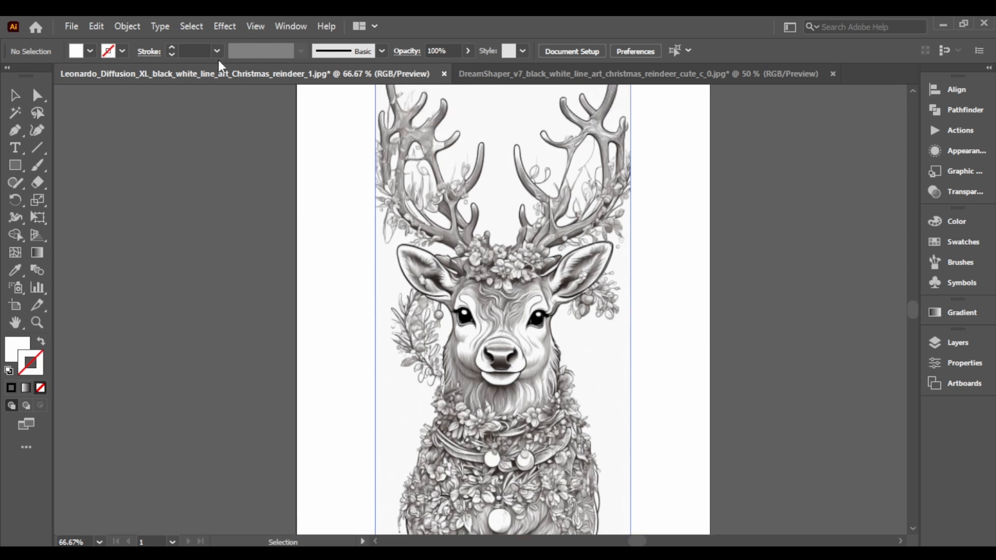
Step: Select the flower-covered reindeer image and run Image Trace on it with the default preset
left_click(522, 253)
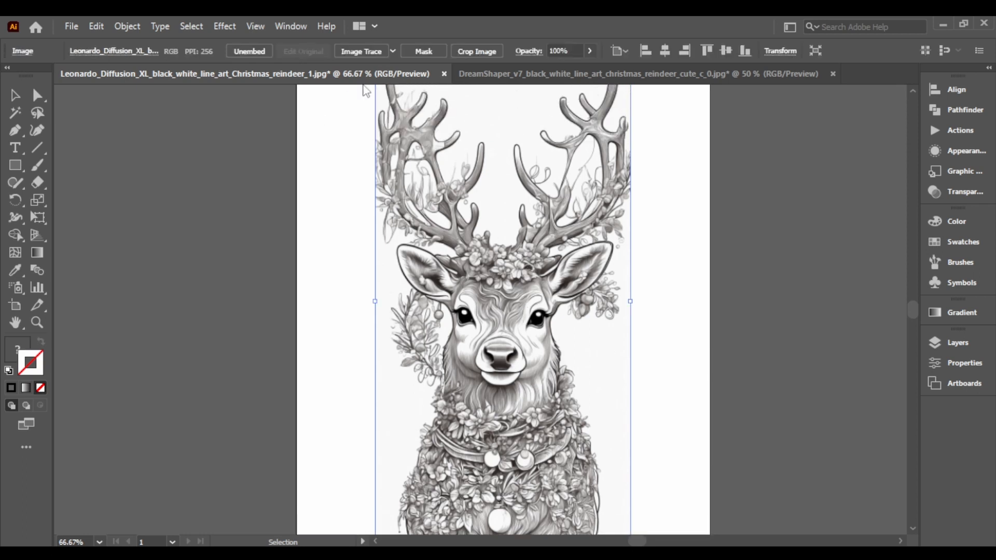
left_click(357, 52)
left_click(587, 314)
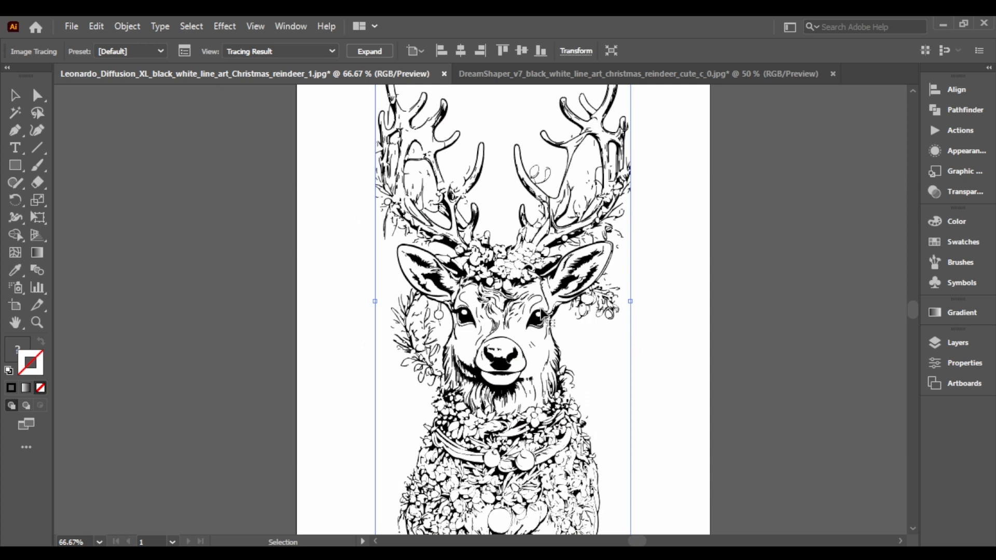
Step: In the Image Trace settings, enable Strokes with a maximum width of 1 px and turn on Ignore White
left_click(185, 51)
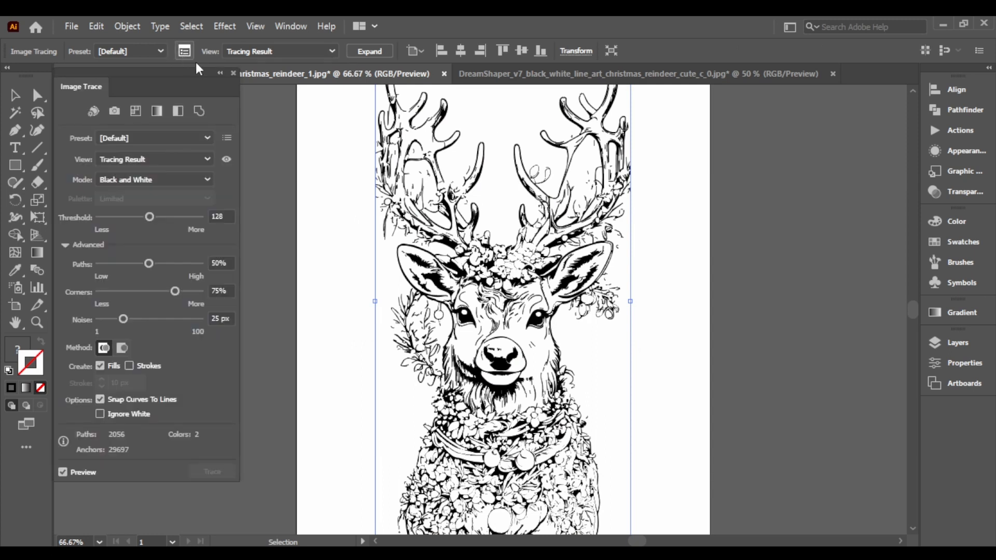
scroll(519, 298, "down", 2)
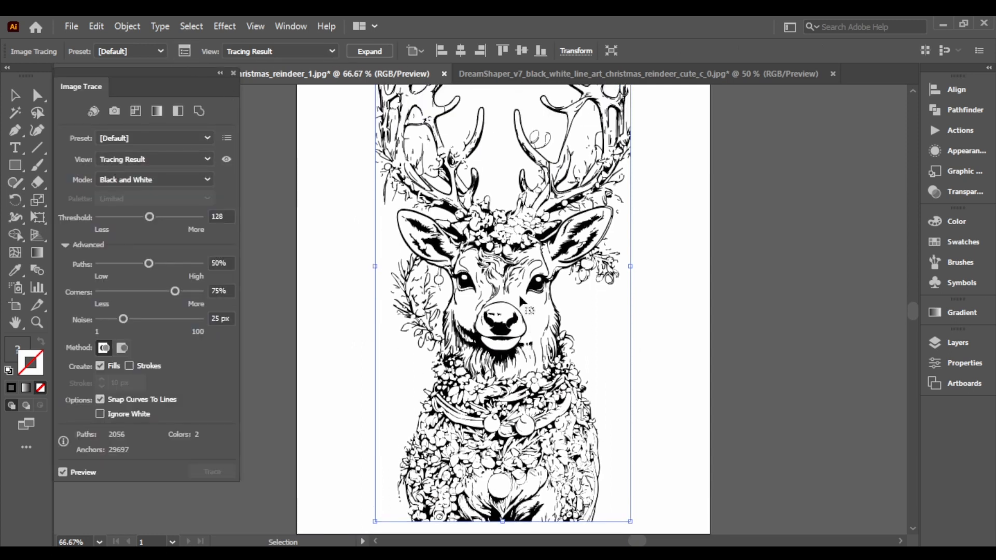
scroll(522, 294, "up", 2)
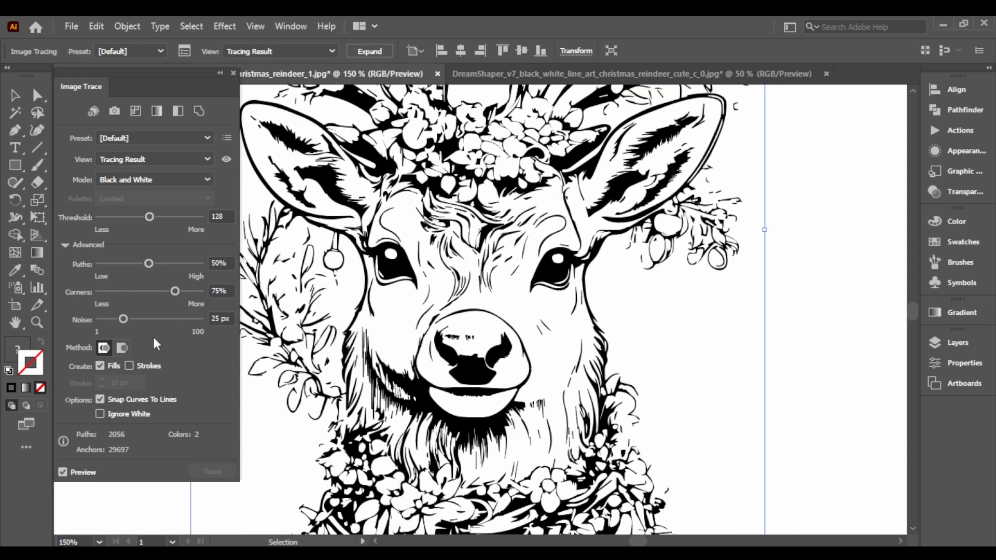
left_click(129, 366)
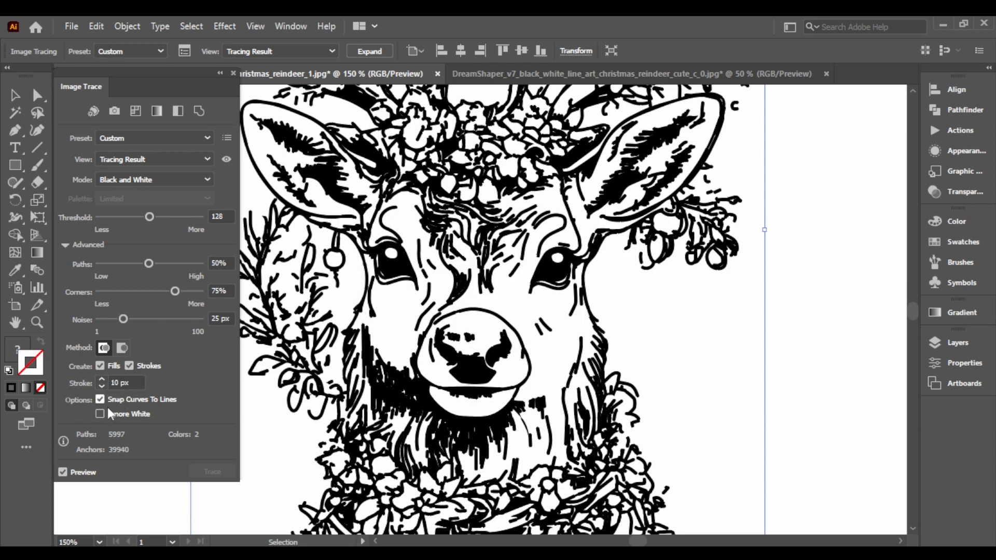
double_click(115, 383)
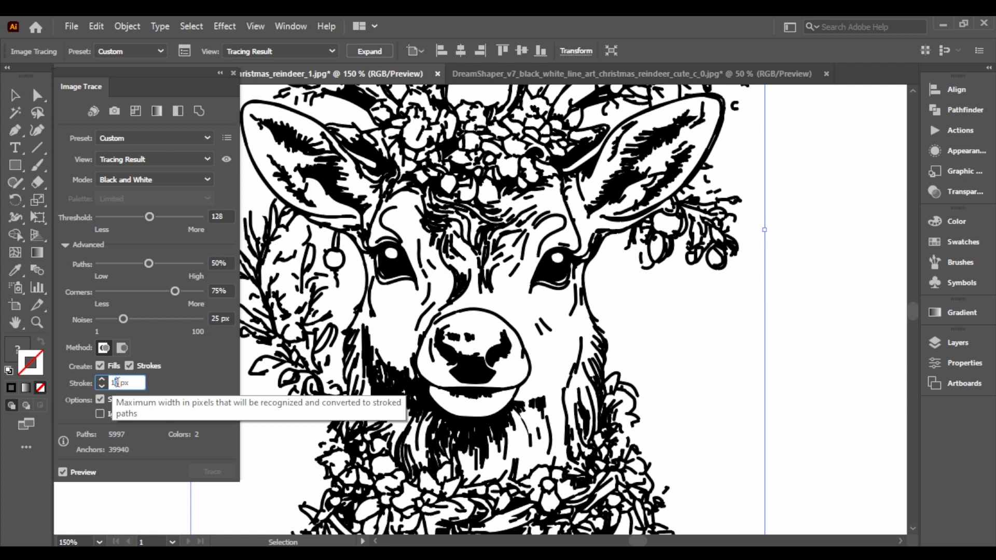
type("1")
key("Return")
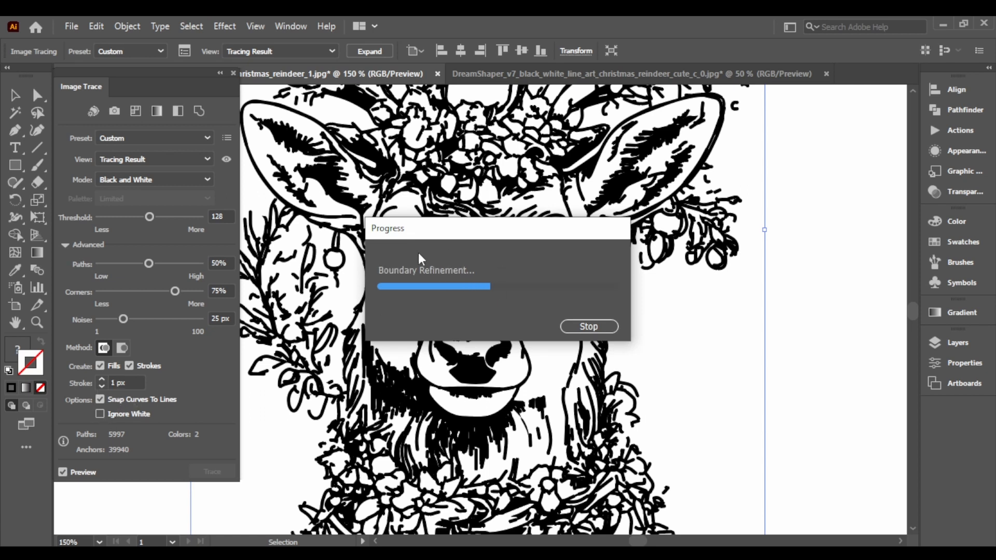
left_click(100, 414)
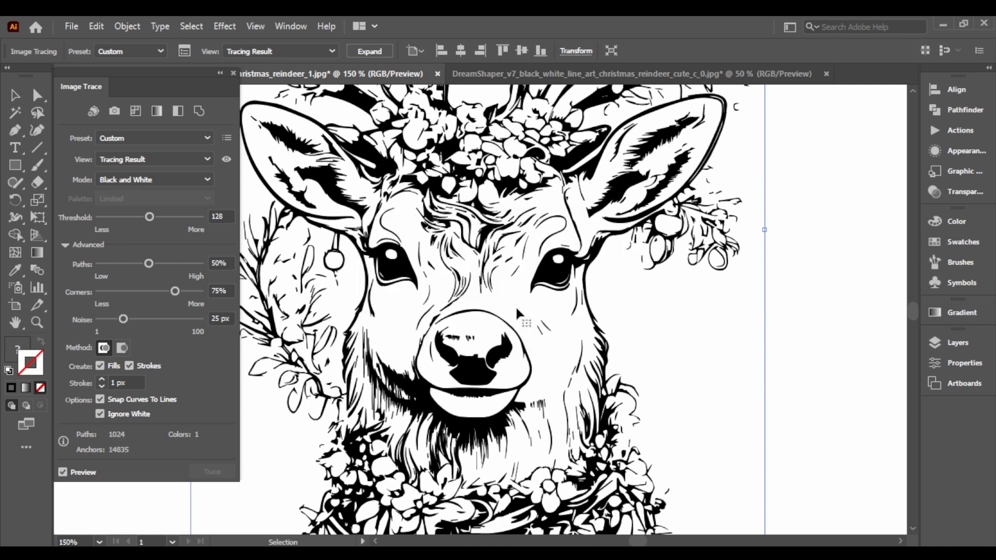
Step: Show the transparency grid and check the traced reindeer's background and line detail against it
key("ctrl+0")
key("ctrl+shift+d")
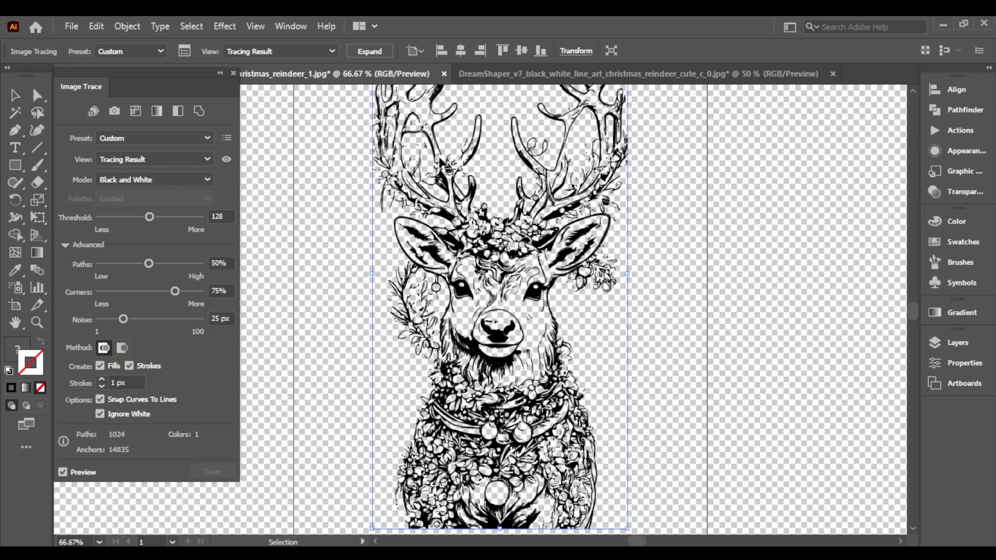
scroll(616, 205, "down", 2)
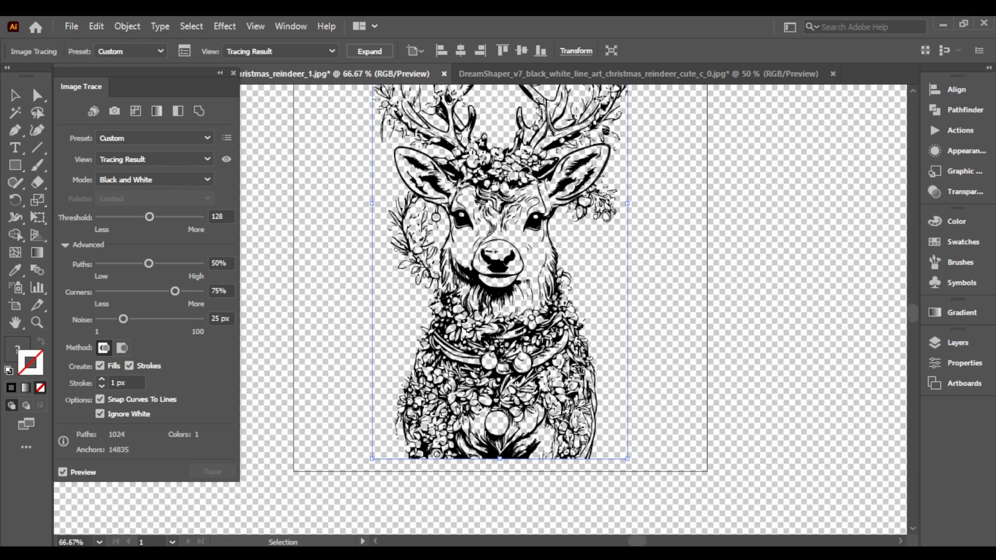
scroll(575, 359, "up", 3)
scroll(462, 297, "up", 4)
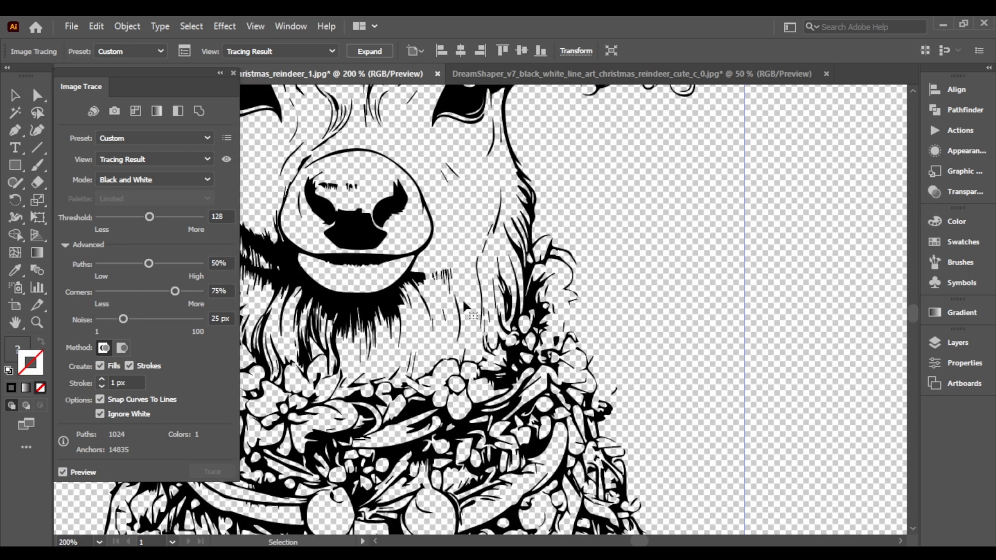
scroll(463, 304, "down", 5)
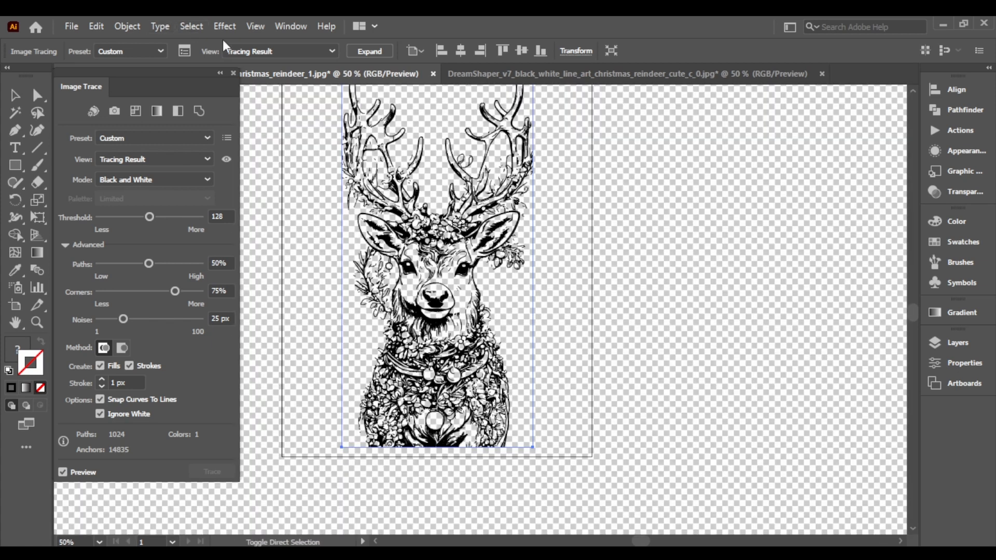
Step: Deselect the traced reindeer, keeping the transparency grid shown, and close the Image Trace settings
left_click(254, 28)
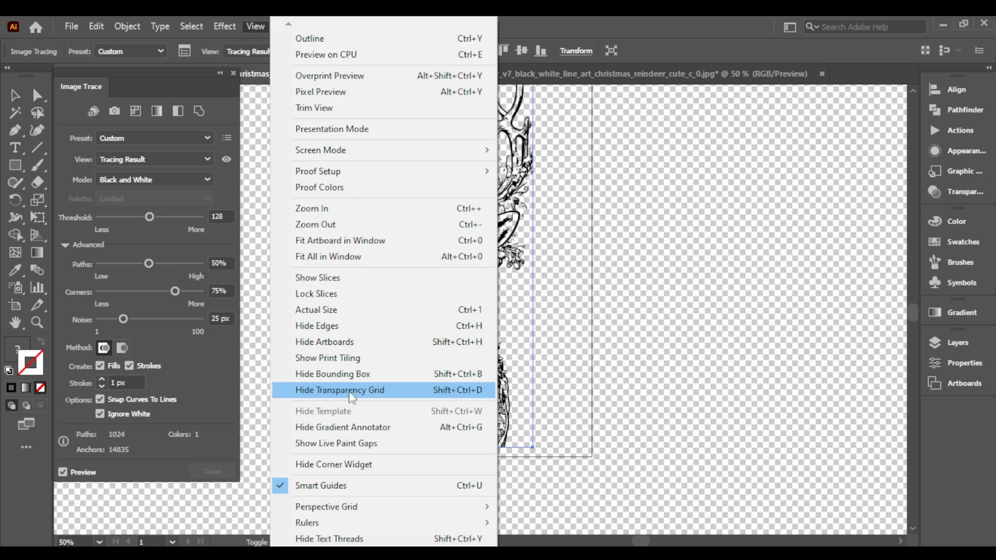
left_click(705, 336)
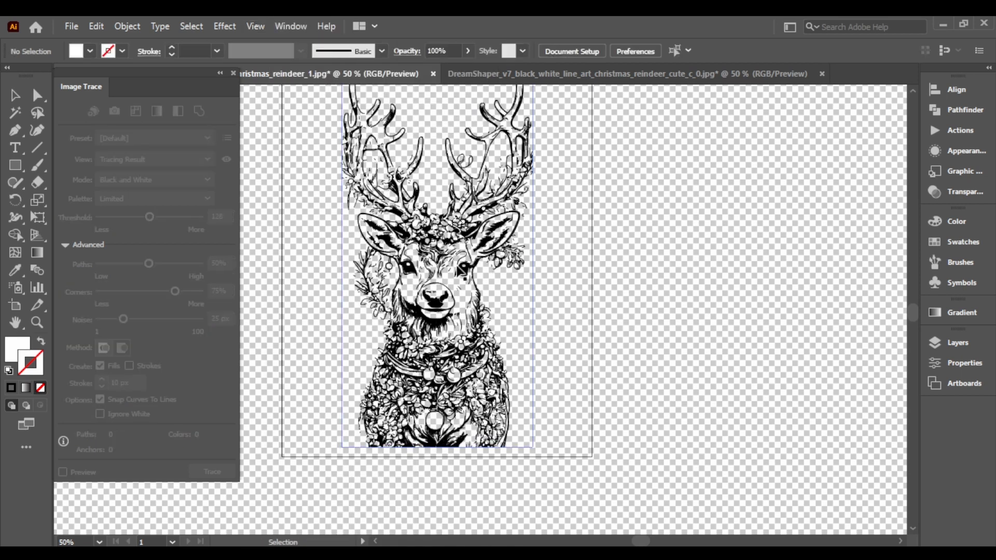
scroll(462, 273, "up", 3)
scroll(442, 228, "down", 2)
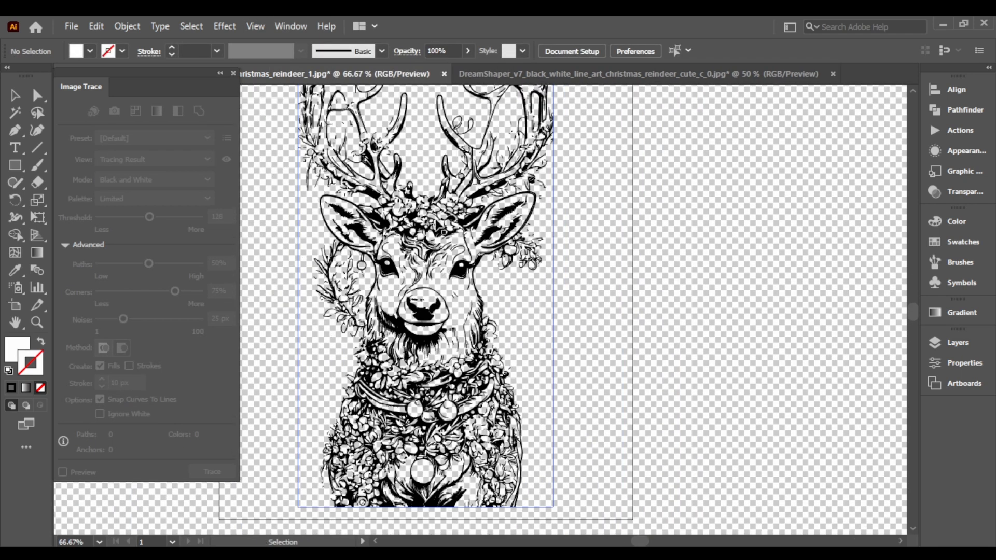
scroll(442, 229, "up", 1)
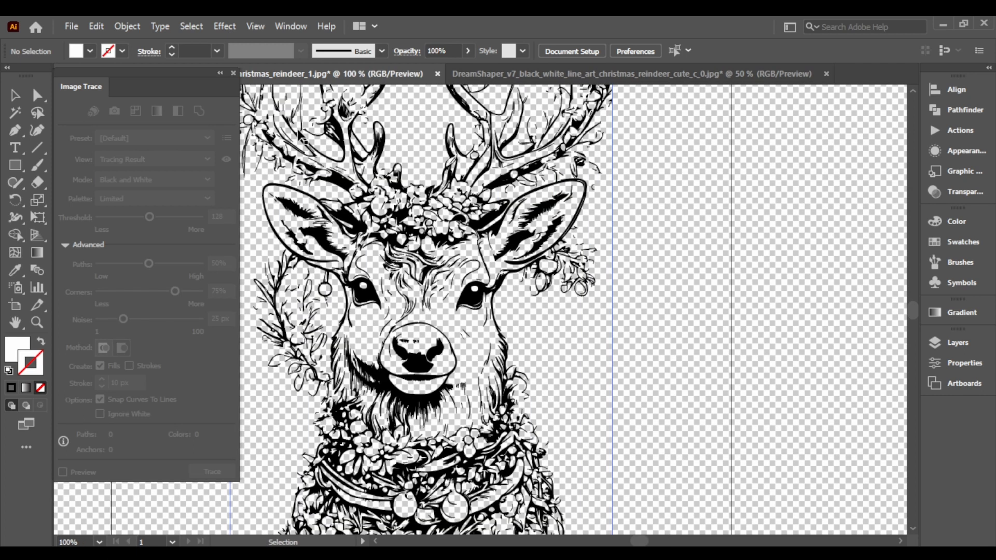
left_click(235, 73)
scroll(502, 285, "down", 1)
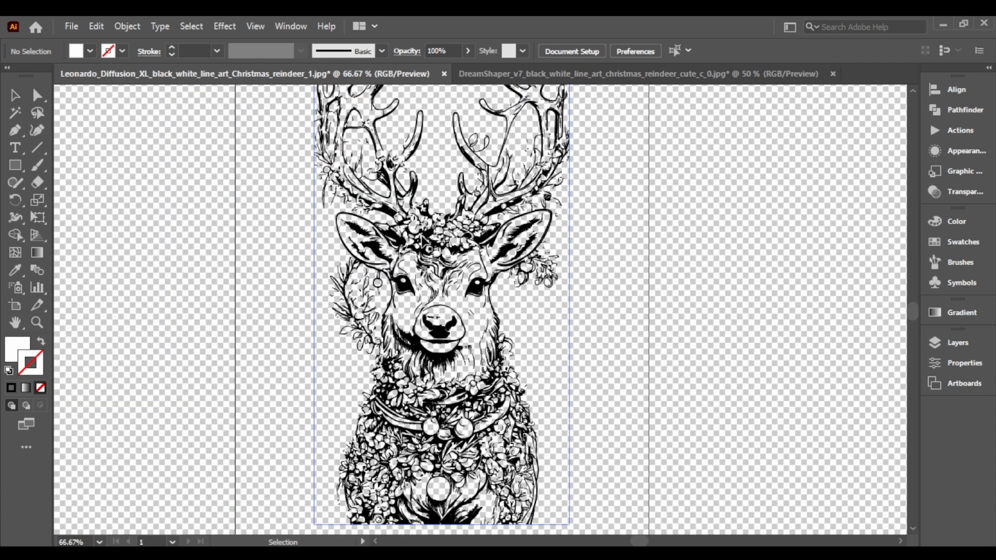
Step: Select the traced flower-covered reindeer and expand it into editable vector paths
left_click(429, 215)
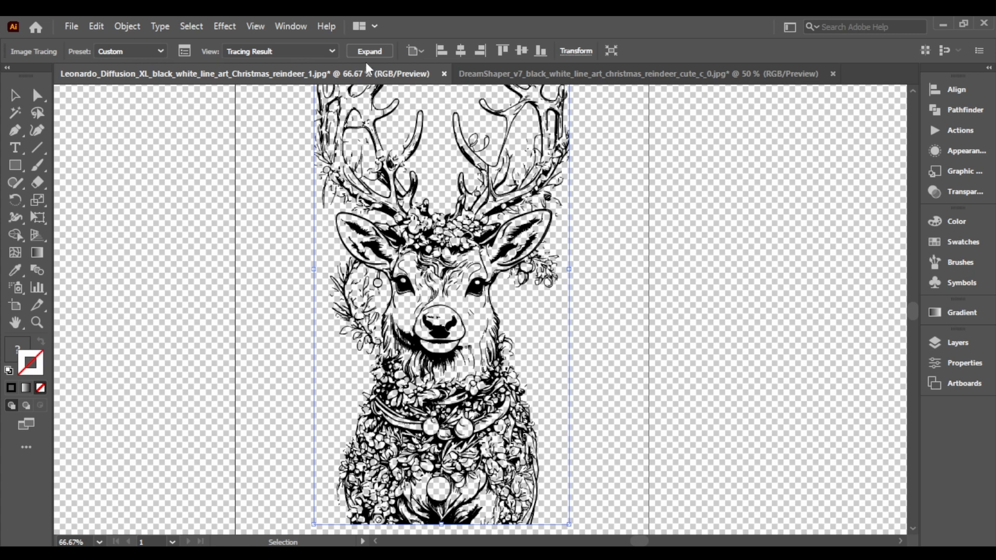
scroll(424, 326, "up", 3)
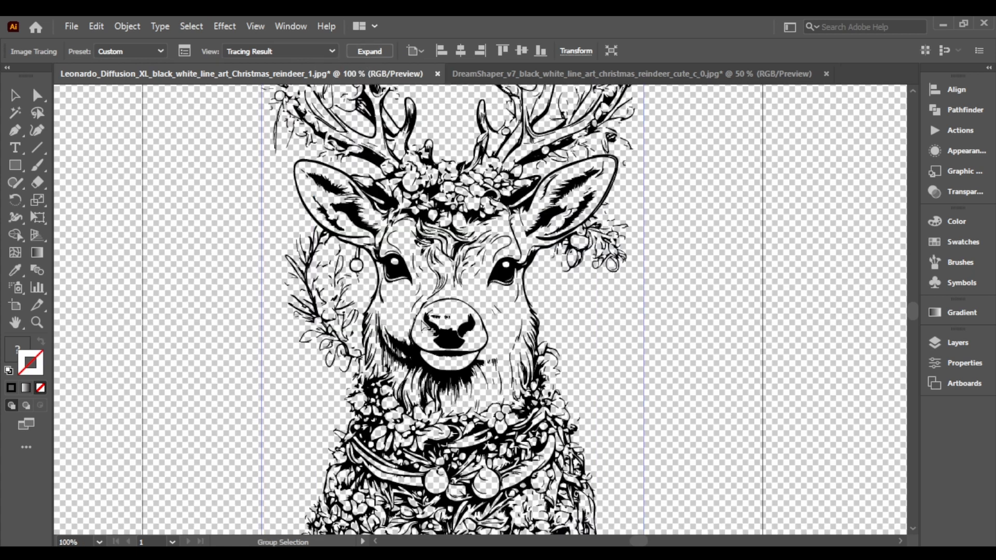
scroll(424, 326, "down", 2)
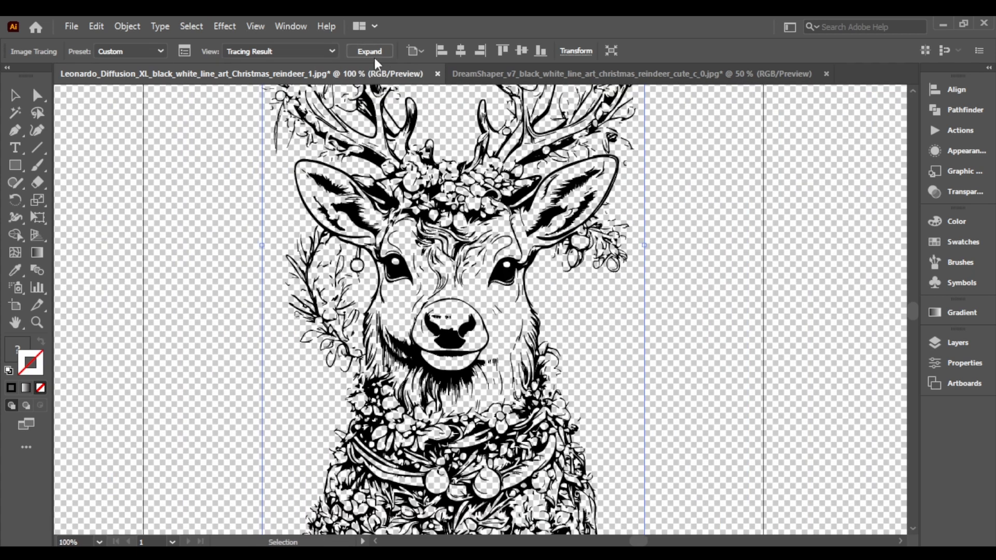
left_click(375, 51)
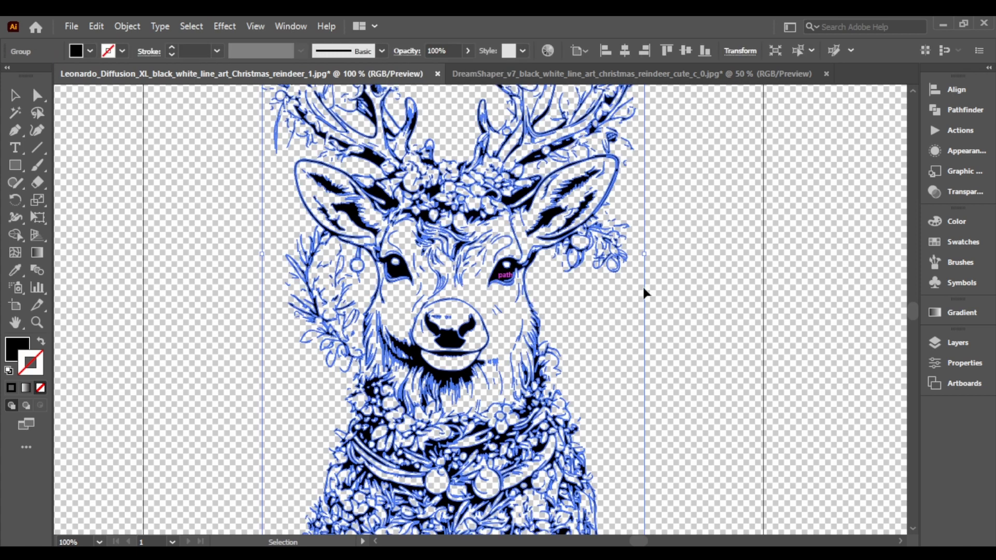
Step: Try moving the expanded reindeer group aside, undo the move and deselect the artwork
key("ctrl+h")
left_click(635, 306)
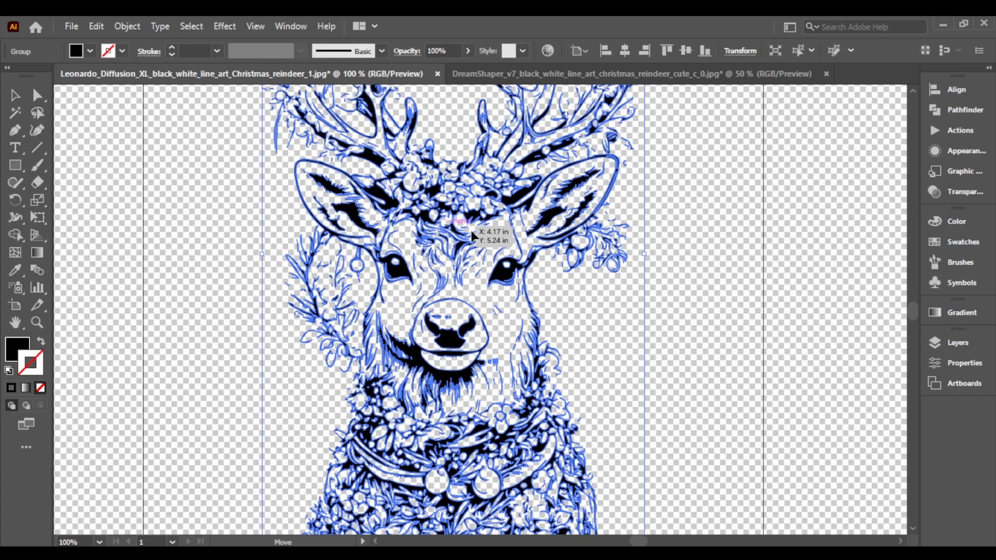
left_click_drag(441, 234, 590, 257)
key("ctrl+z")
left_click(563, 325)
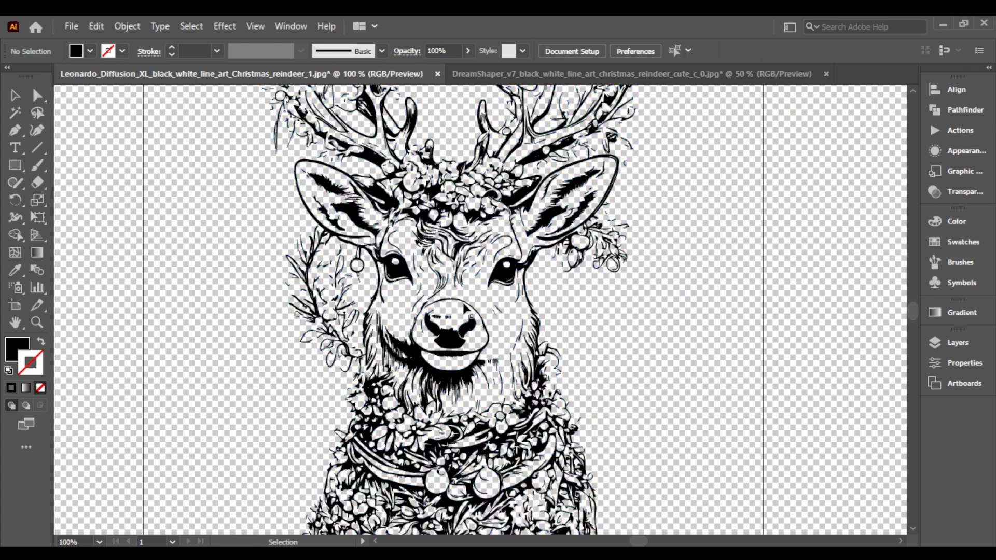
Step: Ungroup the expanded reindeer artwork into separate paths and deselect them
scroll(439, 353, "up", 3)
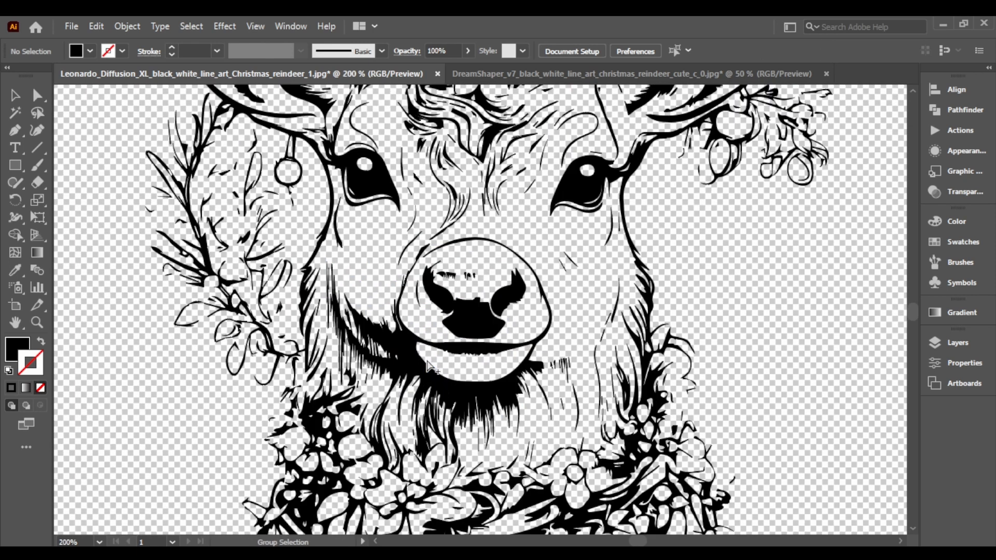
left_click(492, 301)
right_click(496, 298)
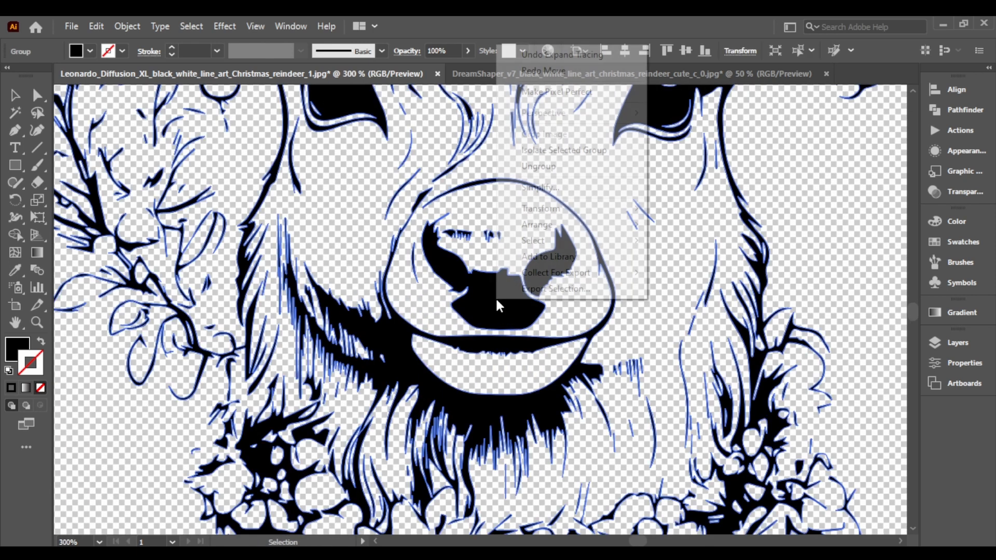
left_click(550, 166)
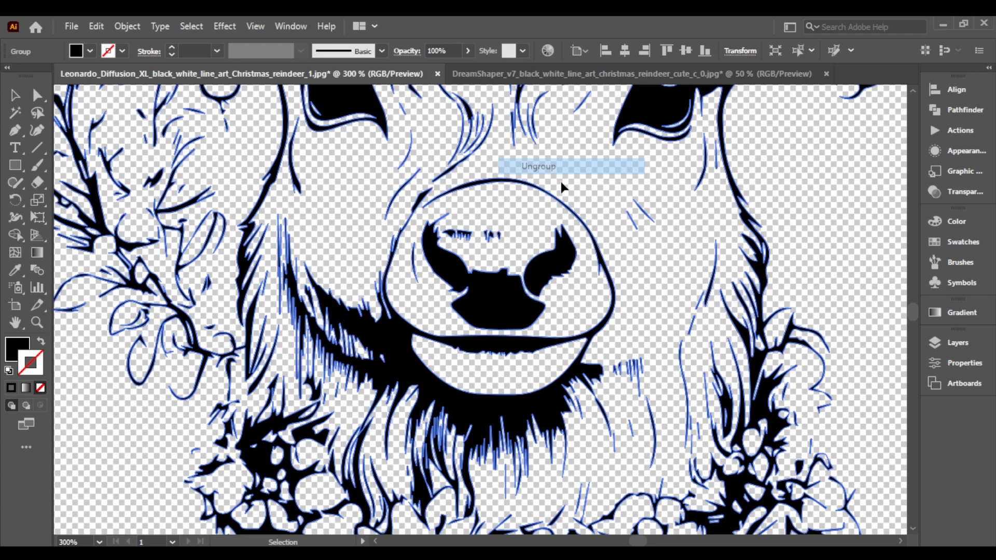
left_click(652, 197)
Step: Select a single cheek stroke and the small marks above the nostrils to check that the paths are separate
left_click(649, 221)
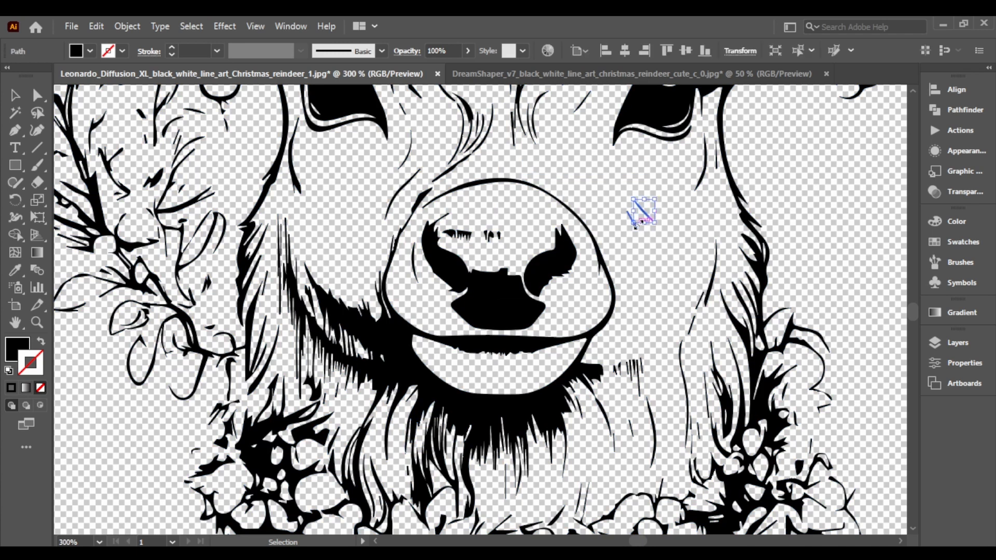
left_click(464, 236)
key("ctrl+minus")
key("ctrl+minus")
key("ctrl+minus")
key("ctrl+minus")
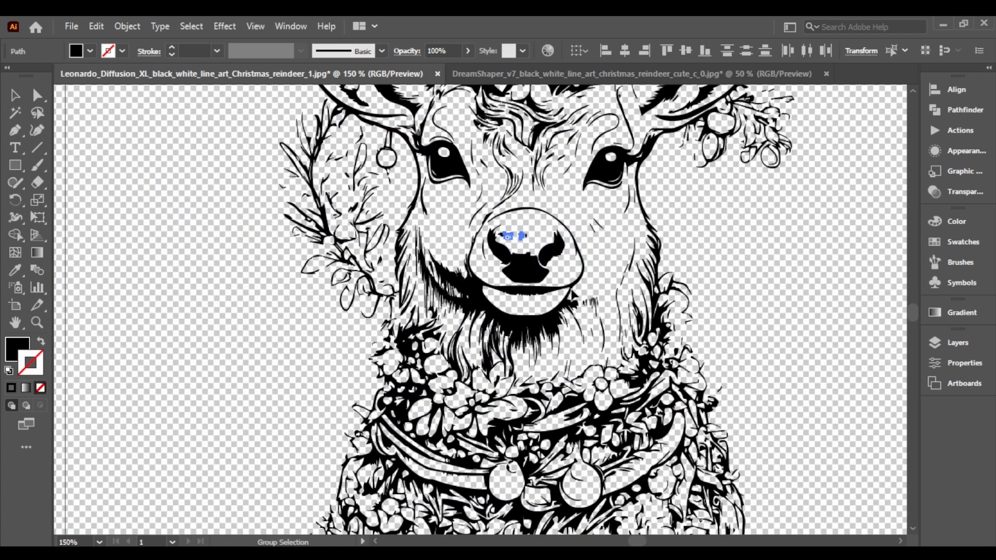
key("ctrl+plus")
key("ctrl+plus")
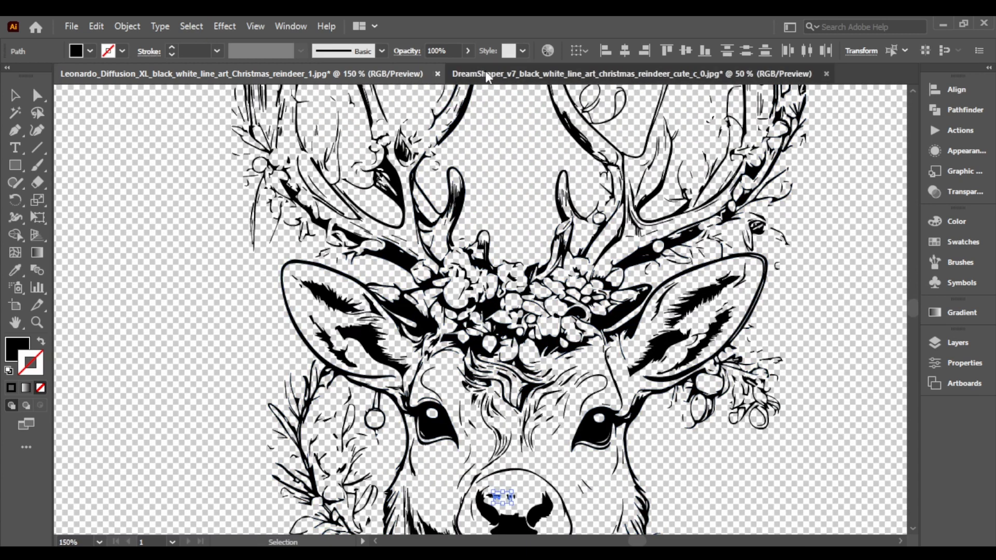
Step: Switch to the DreamShaper cute reindeer document and trace its image with the default preset
left_click(485, 71)
left_click(402, 72)
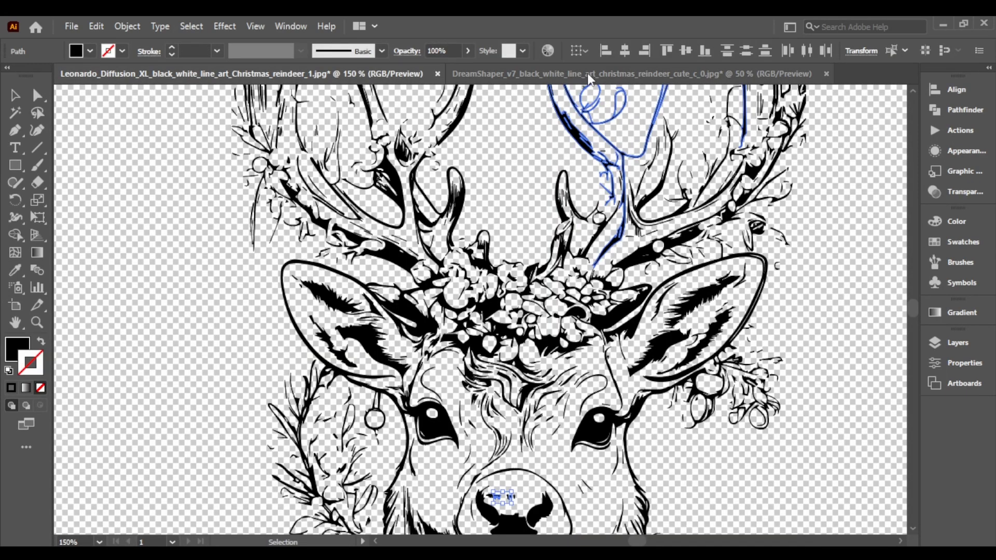
left_click(587, 73)
left_click(351, 50)
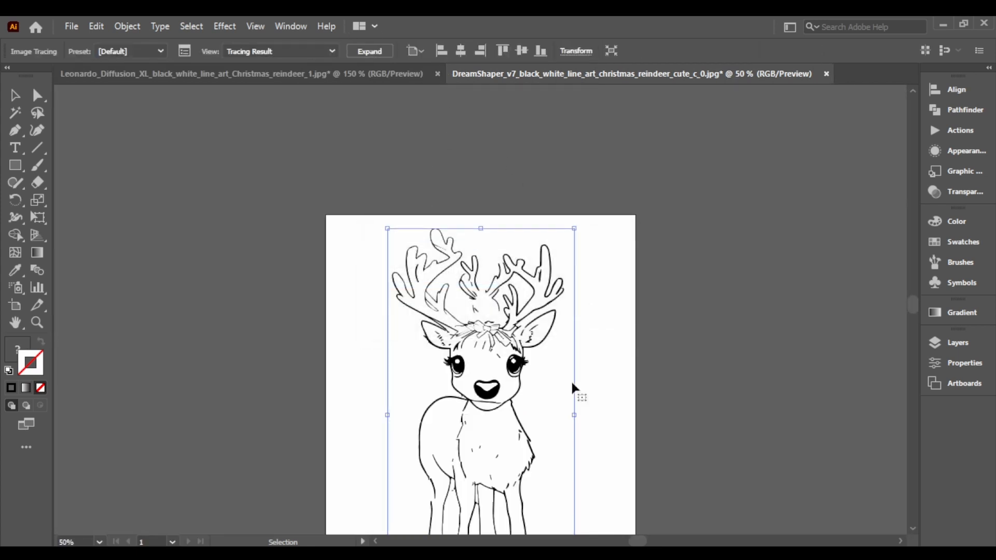
scroll(541, 347, "down", 1)
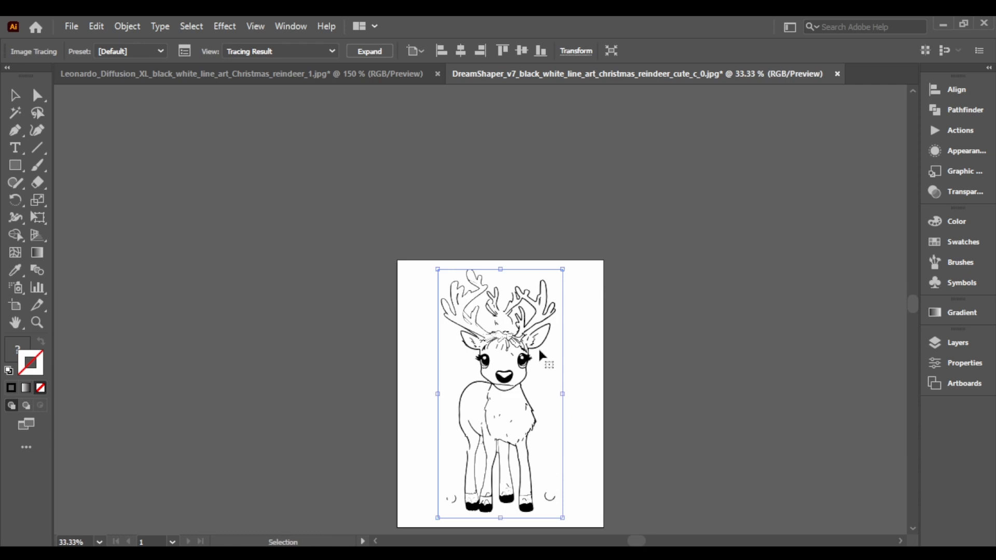
scroll(540, 347, "up", 2)
scroll(541, 309, "down", 1)
scroll(541, 312, "down", 1)
scroll(540, 313, "down", 1)
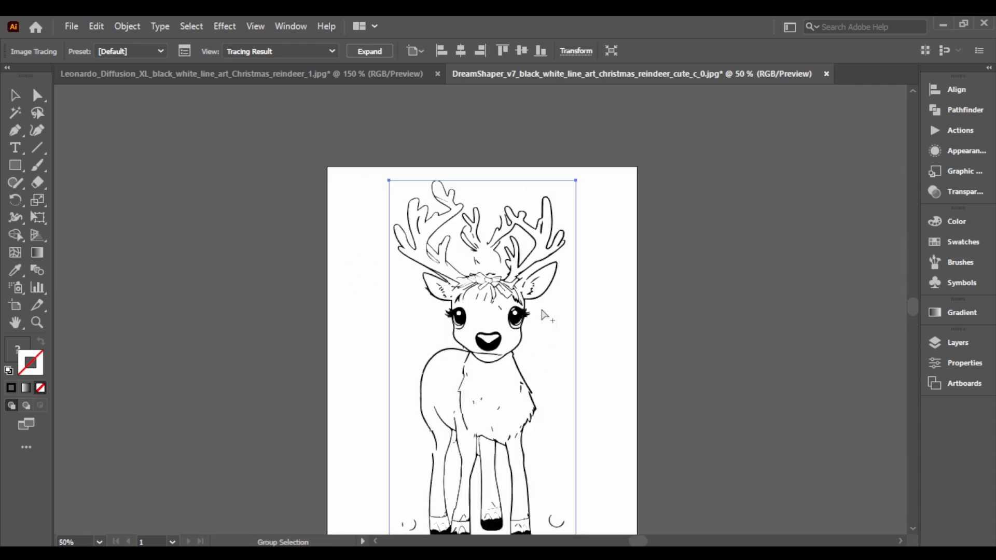
Step: Look at the dark snowy reindeer source image in the photo viewer, and return to the traced cute reindeer
mouse_move(656, 553)
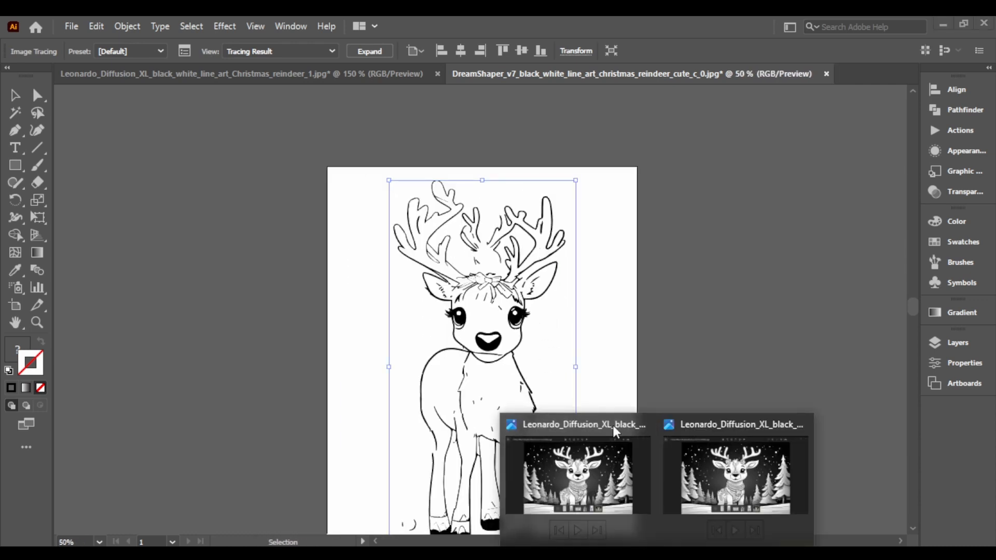
left_click(776, 448)
left_click(409, 512)
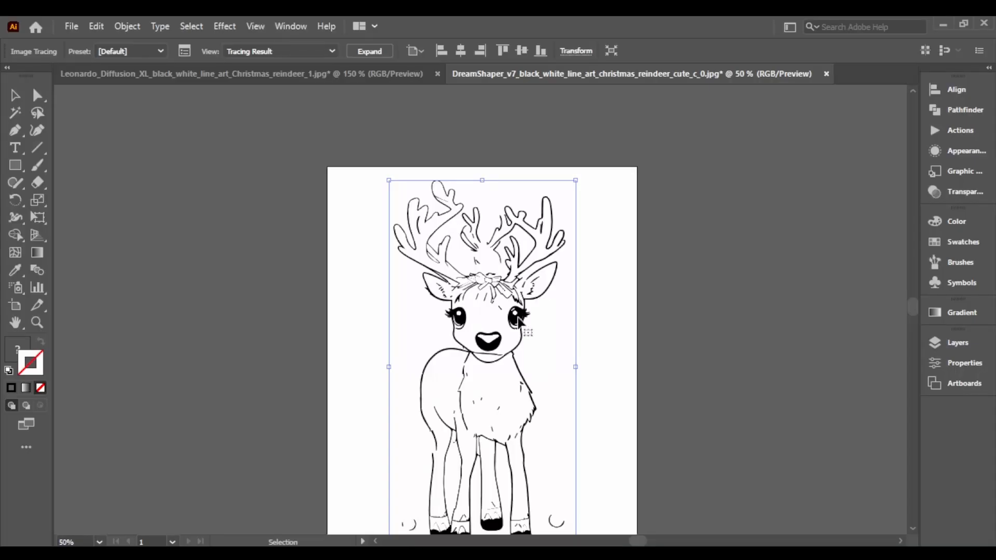
scroll(518, 321, "up", 1)
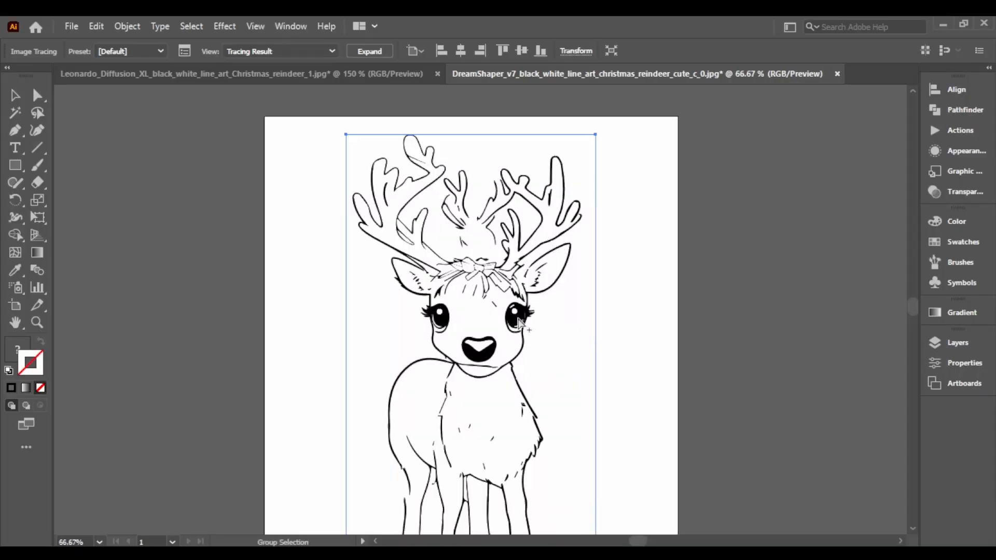
scroll(520, 307, "down", 3)
scroll(521, 307, "down", 1)
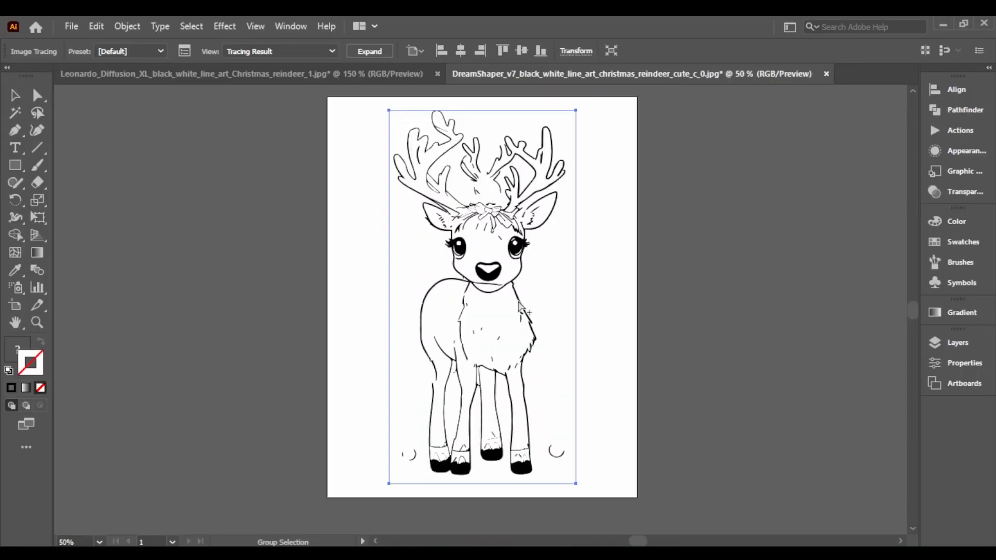
Step: Open the Image Trace settings for the cute reindeer and raise the threshold to 176
left_click(191, 51)
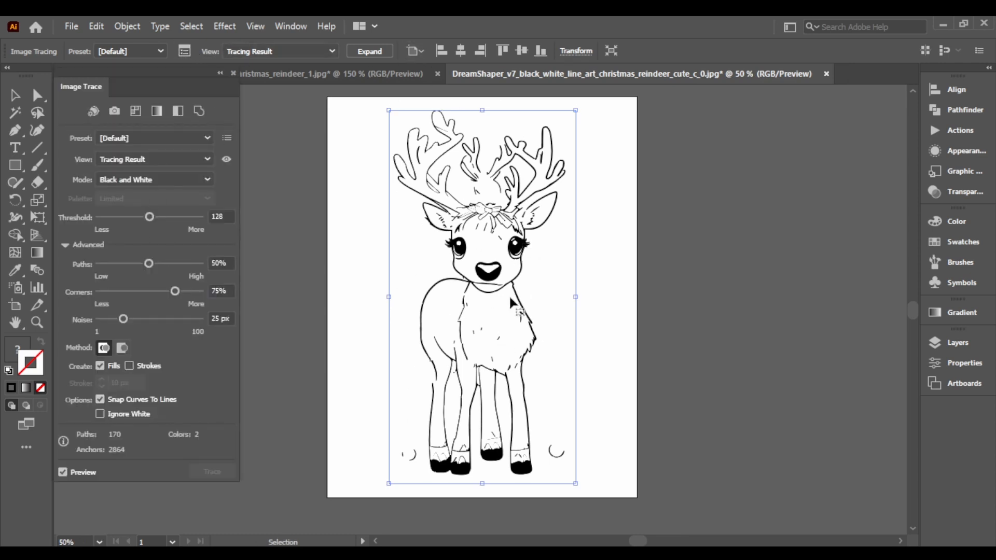
left_click_drag(150, 217, 155, 217)
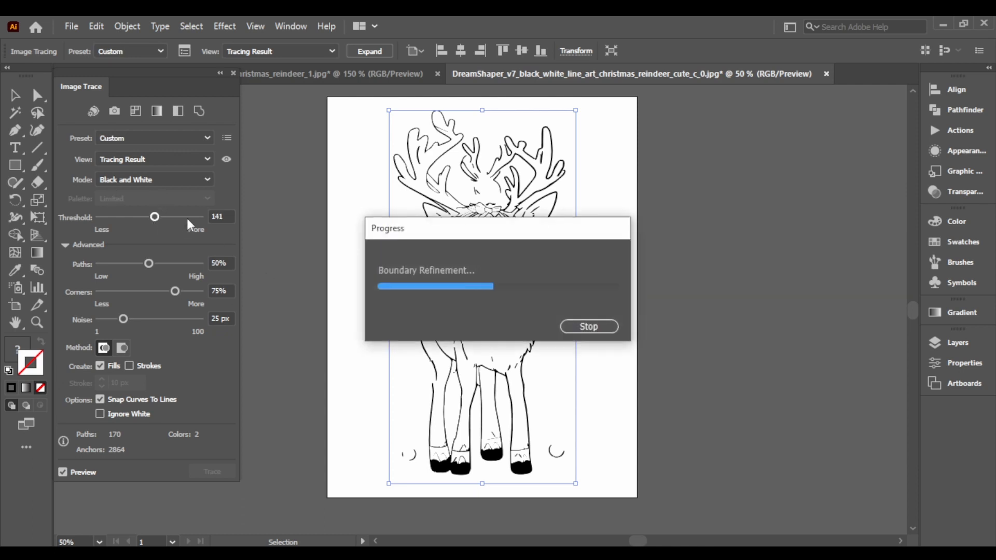
left_click_drag(154, 217, 168, 217)
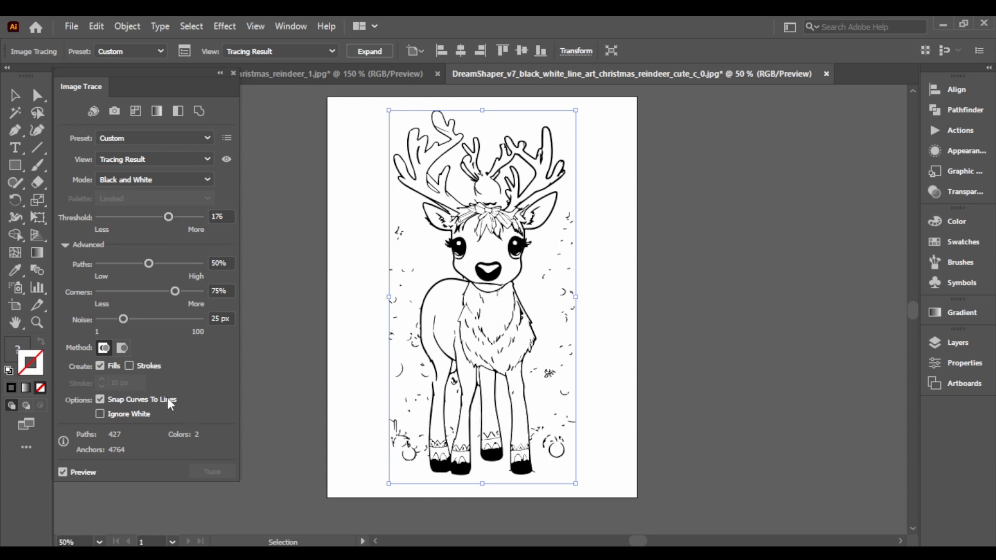
Step: Enable strokes in the trace with a 1 px stroke value and ignore white
left_click(129, 366)
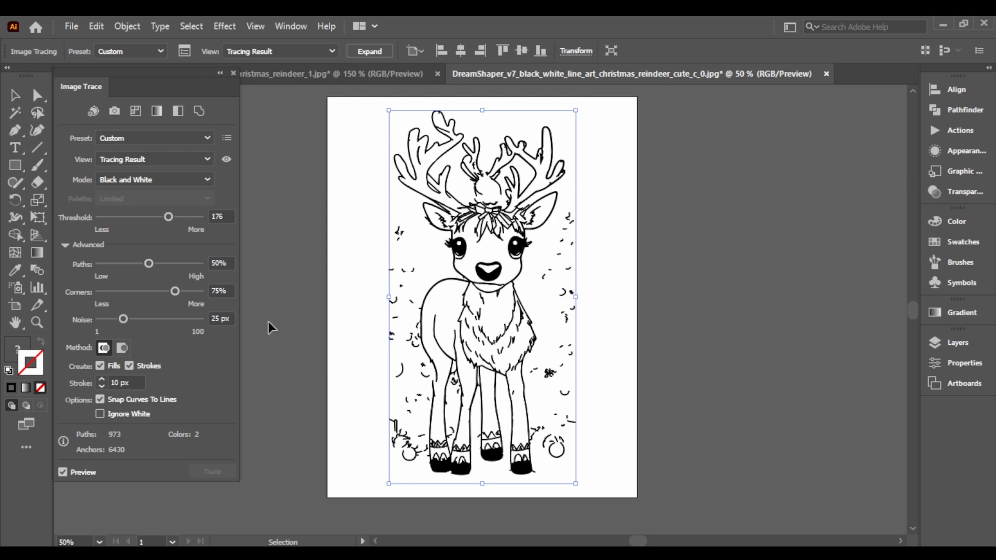
left_click(118, 382)
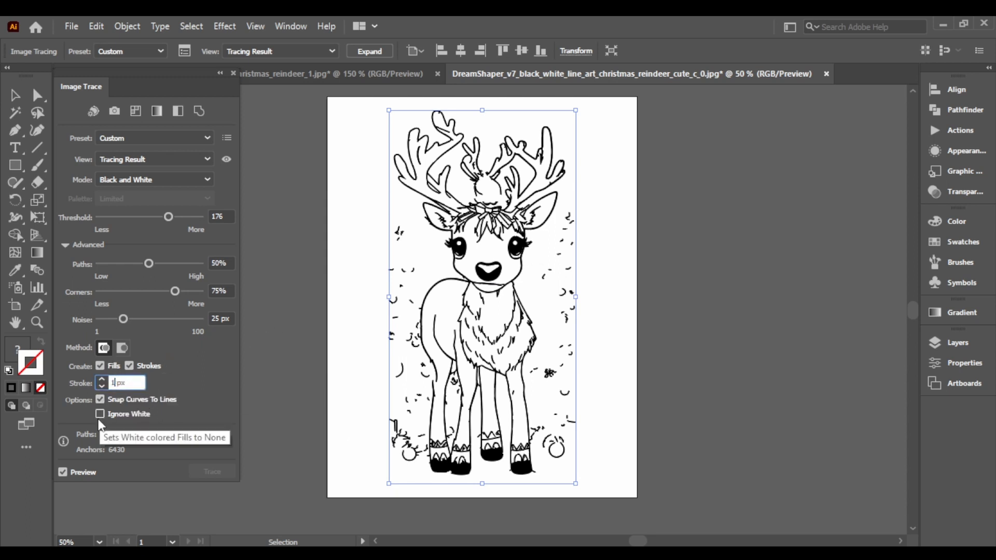
left_click(213, 465)
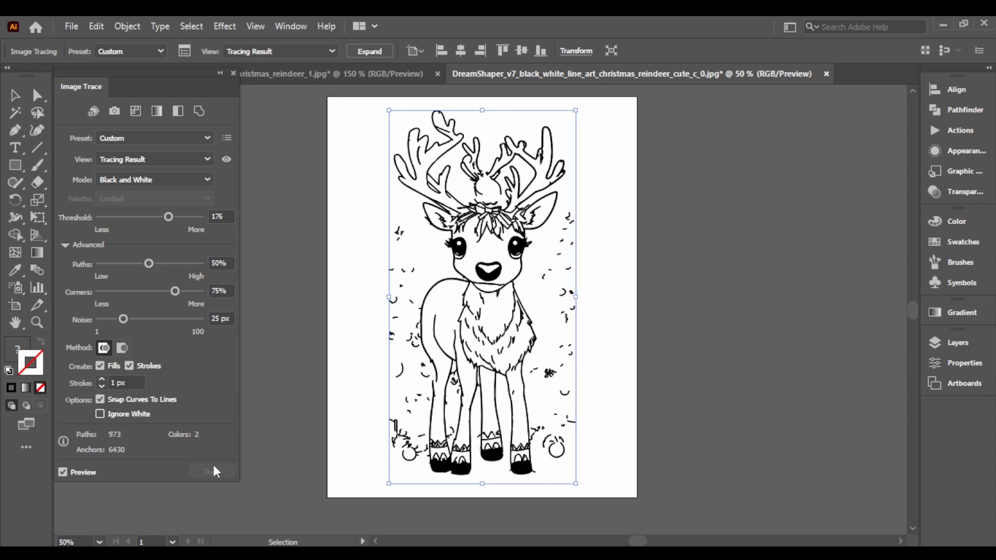
left_click(100, 413)
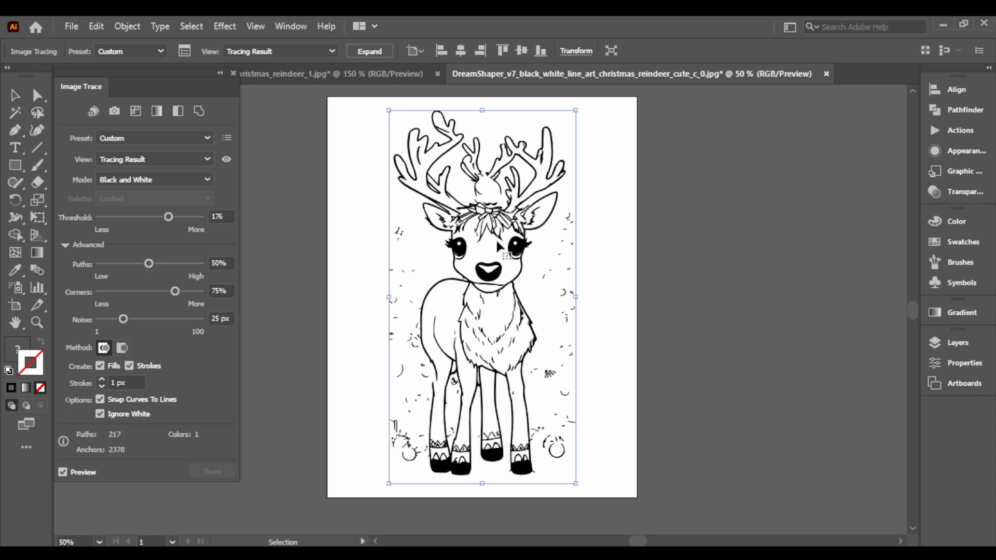
Step: Expand the traced cute reindeer into vector paths, ungroup them and deselect the artwork
left_click(370, 51)
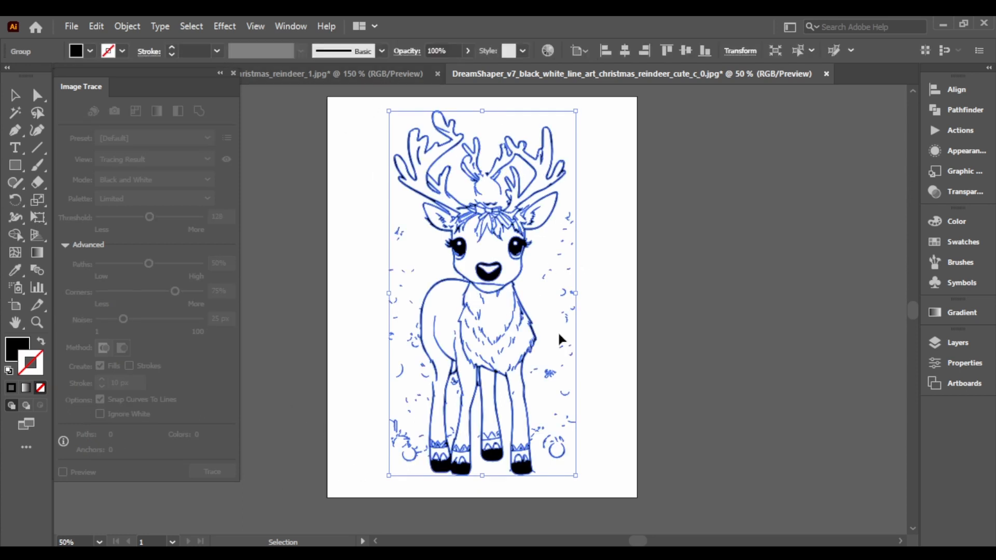
key("ctrl+=")
left_click(700, 224)
left_click(568, 221)
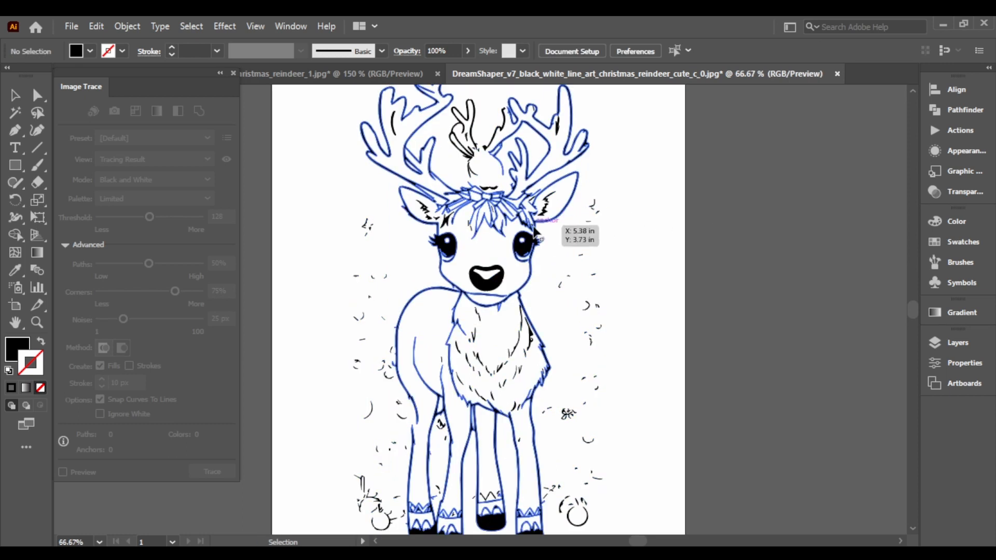
right_click(535, 229)
left_click(583, 350)
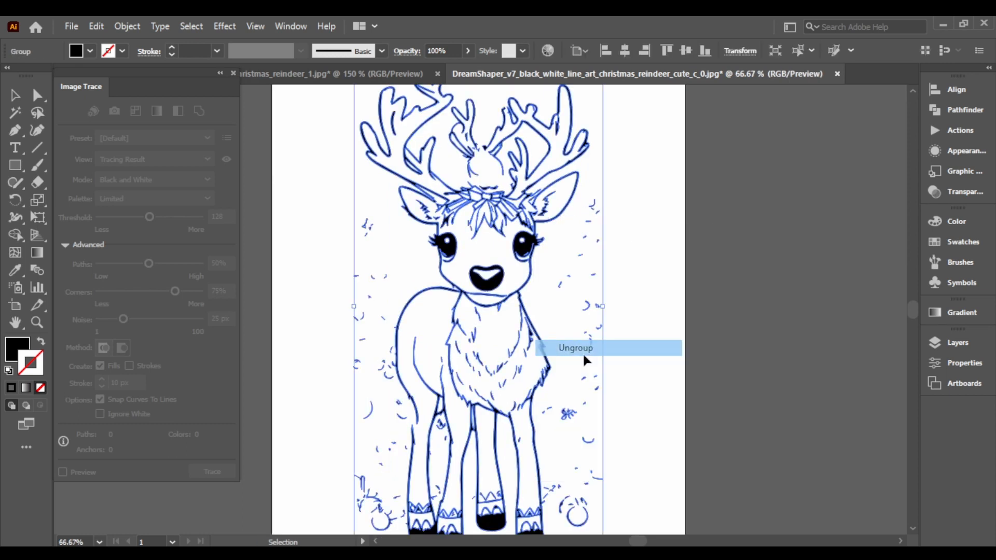
left_click(692, 272)
Step: Delete the stray specks in the background to the right of the reindeer's head and chest
left_click_drag(596, 270, 602, 332)
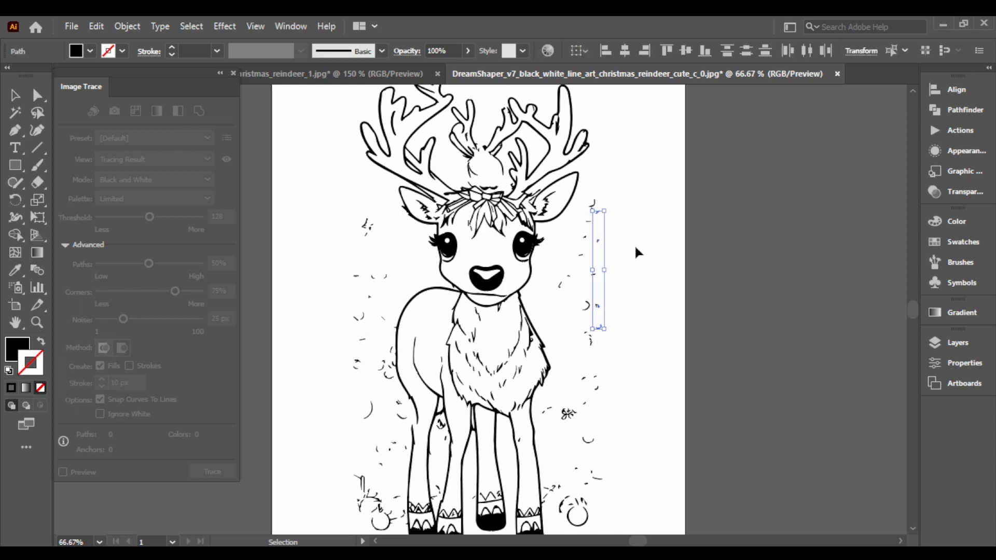
left_click(635, 248)
left_click_drag(580, 202, 642, 478)
key("Delete")
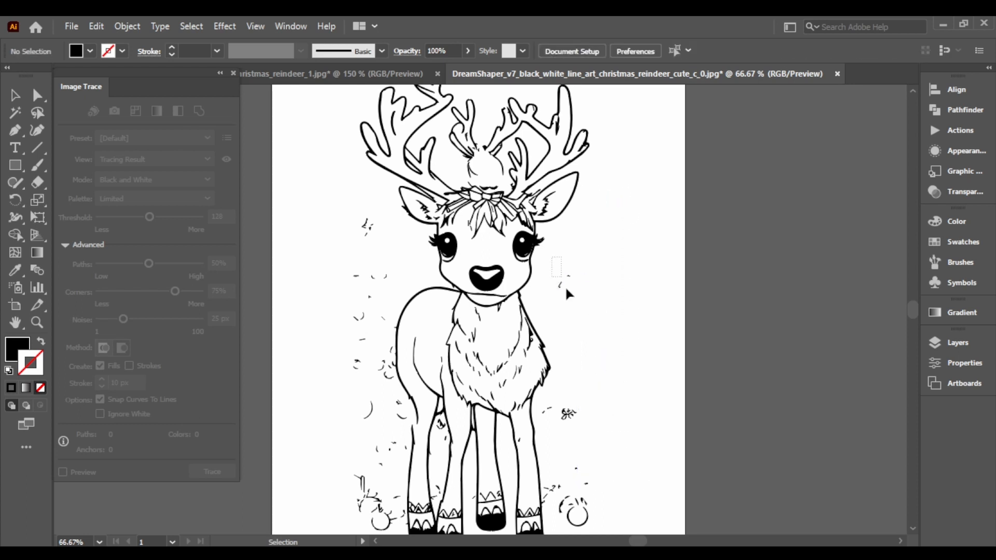
left_click_drag(567, 288, 589, 374)
key("Delete")
Step: Delete the leafy cluster beside the front leg and the ornament with its marks near the front hoof
left_click_drag(543, 398, 583, 441)
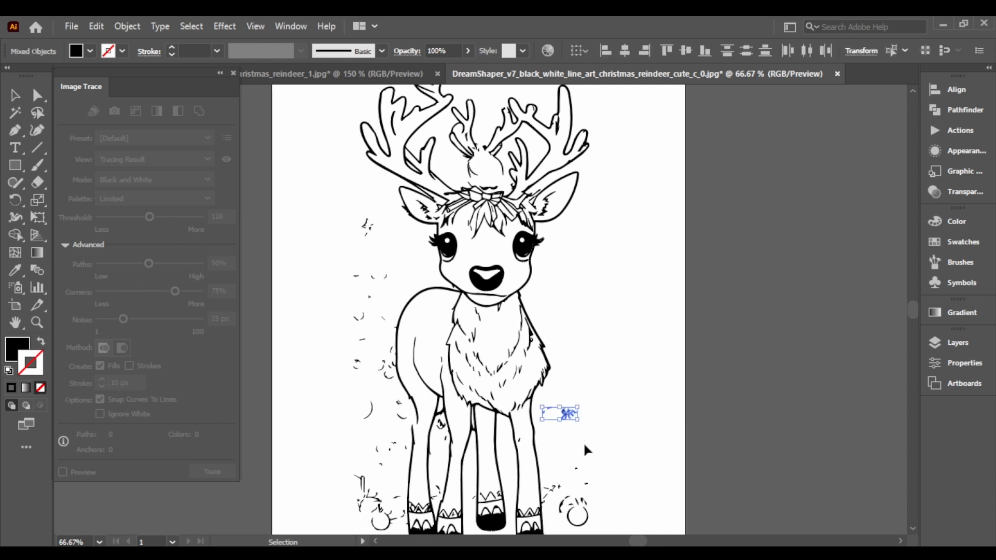
key("Delete")
scroll(570, 428, "down", 2)
left_click_drag(599, 500, 608, 511)
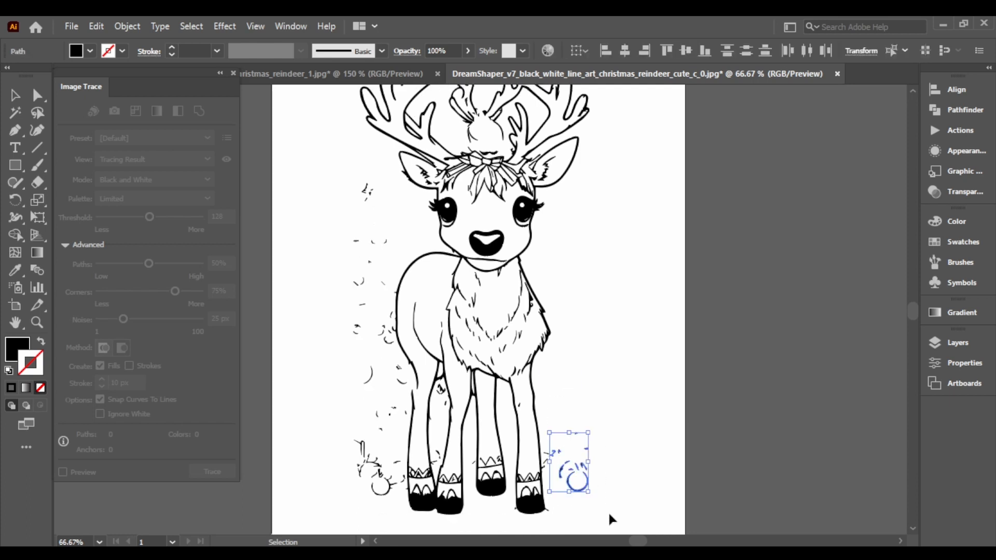
key("Delete")
left_click(551, 471)
key("Delete")
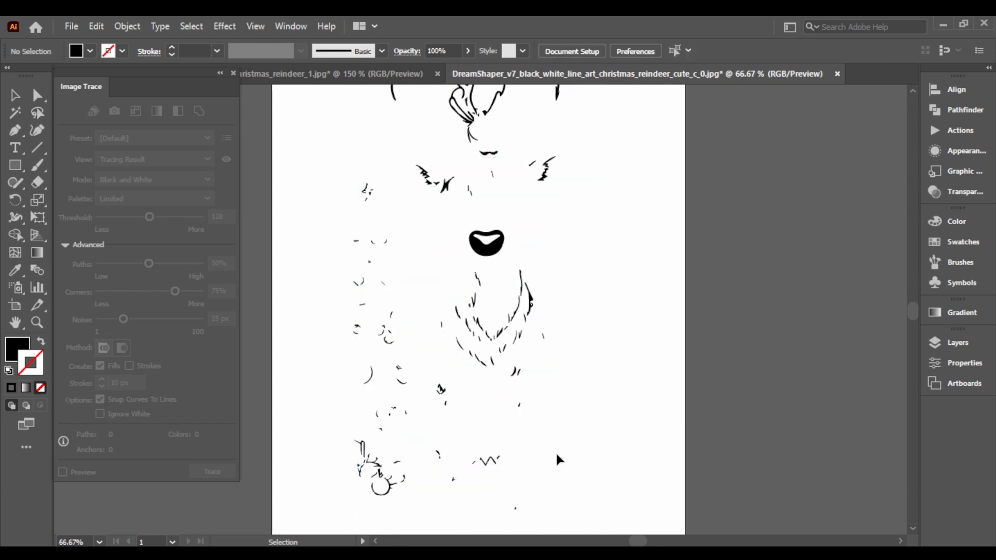
key("ctrl+z")
Step: Delete the leftover small strokes beside the lower part of the rightmost leg
scroll(558, 425, "up", 3)
left_click(592, 443)
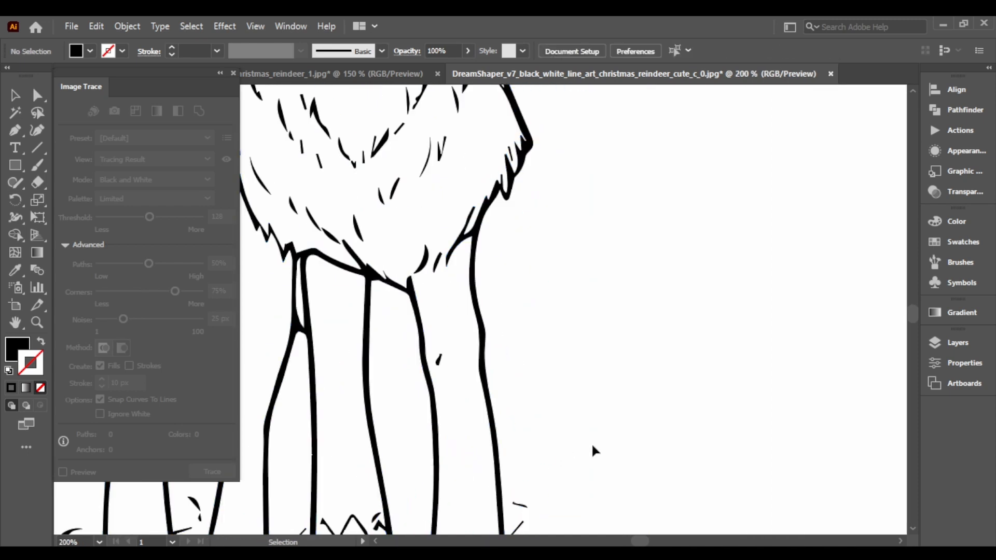
left_click(526, 451)
key("Delete")
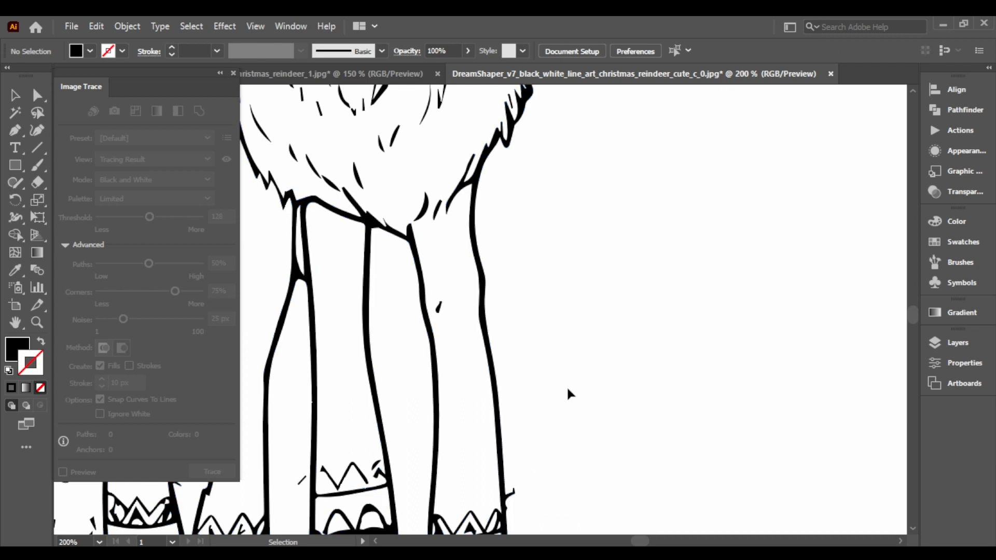
Step: Delete the stray specks and the ornament in the background to the left of the reindeer
scroll(568, 389, "down", 3)
left_click_drag(402, 276, 508, 292)
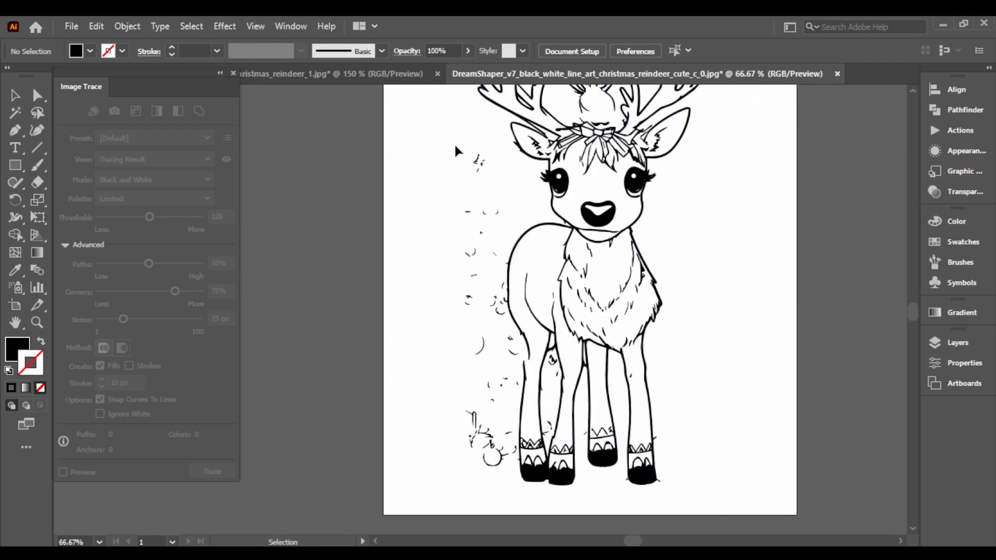
left_click_drag(493, 210, 493, 210)
key("Delete")
left_click_drag(506, 292, 507, 483)
key("Delete")
Step: Delete the squiggle and the small speck between the two leftmost legs
key("a")
scroll(522, 291, "up", 3)
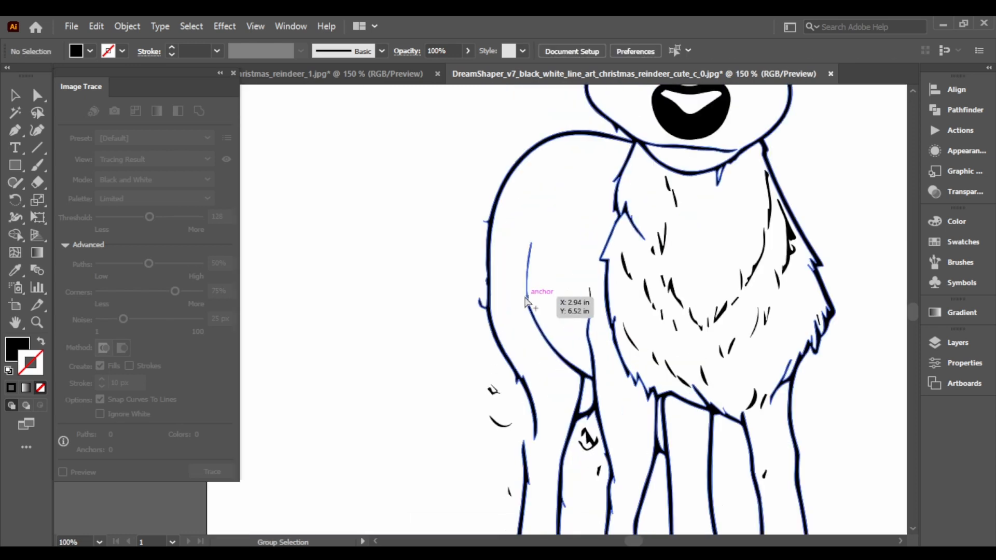
scroll(472, 287, "down", 1)
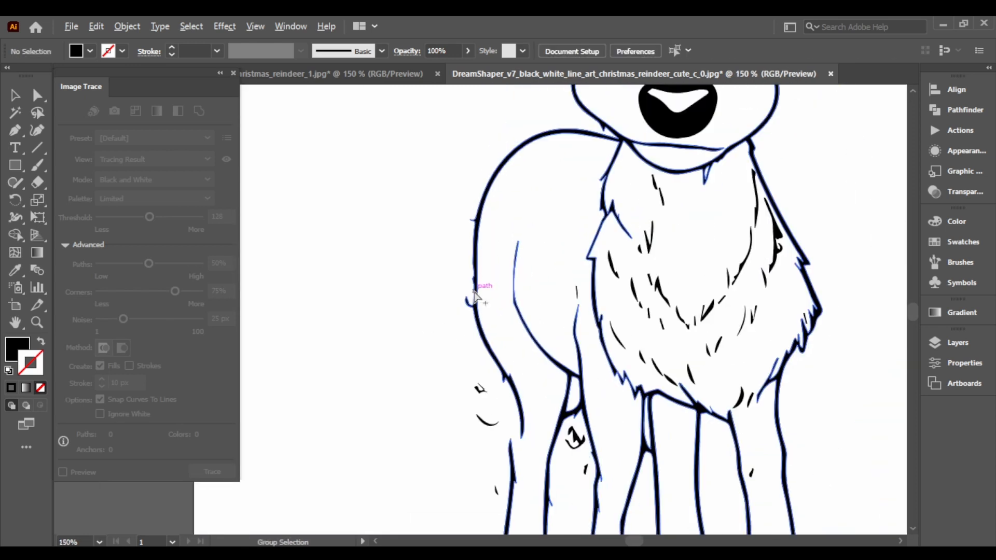
key("space")
left_click_drag(599, 377, 522, 185)
left_click(499, 243)
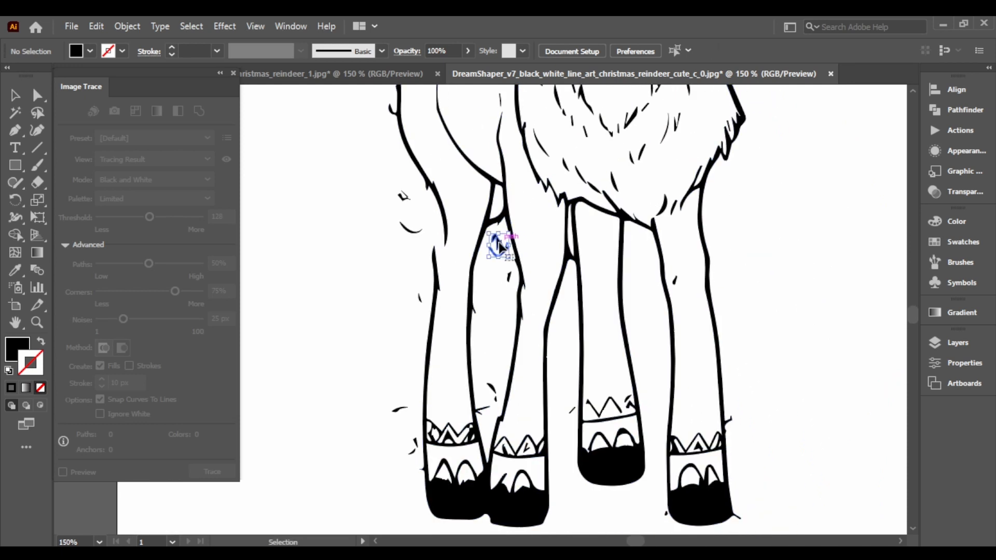
key("Delete")
left_click(509, 277)
key("Delete")
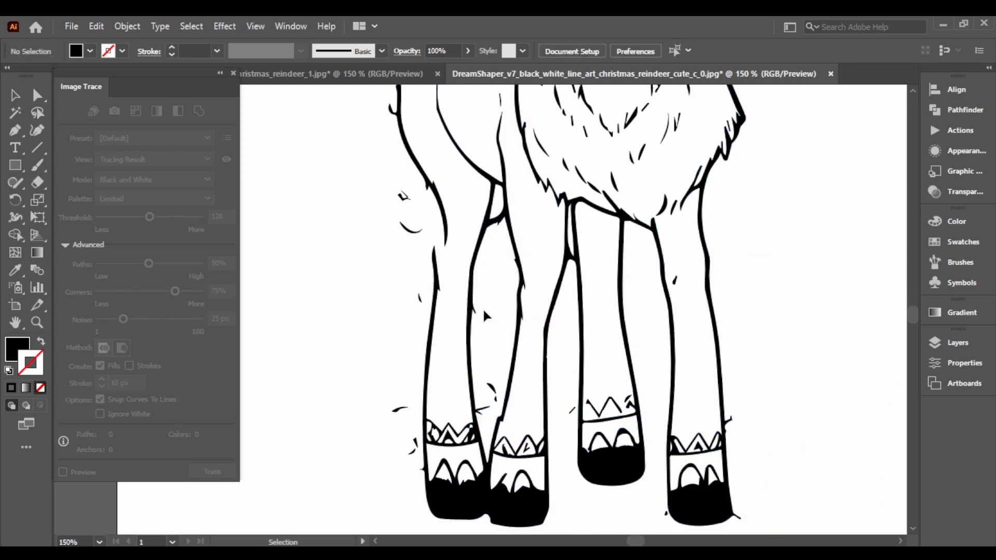
Step: Delete the stray marks between the two leftmost legs and the specks beside the leftmost leg's patterned band
left_click(497, 400)
key("Delete")
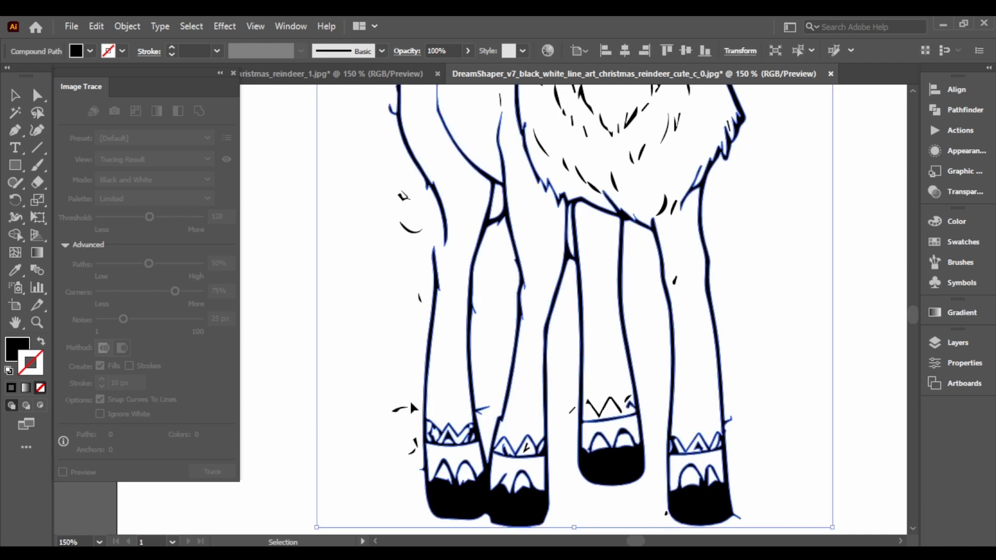
left_click(401, 409)
key("Delete")
left_click(415, 446)
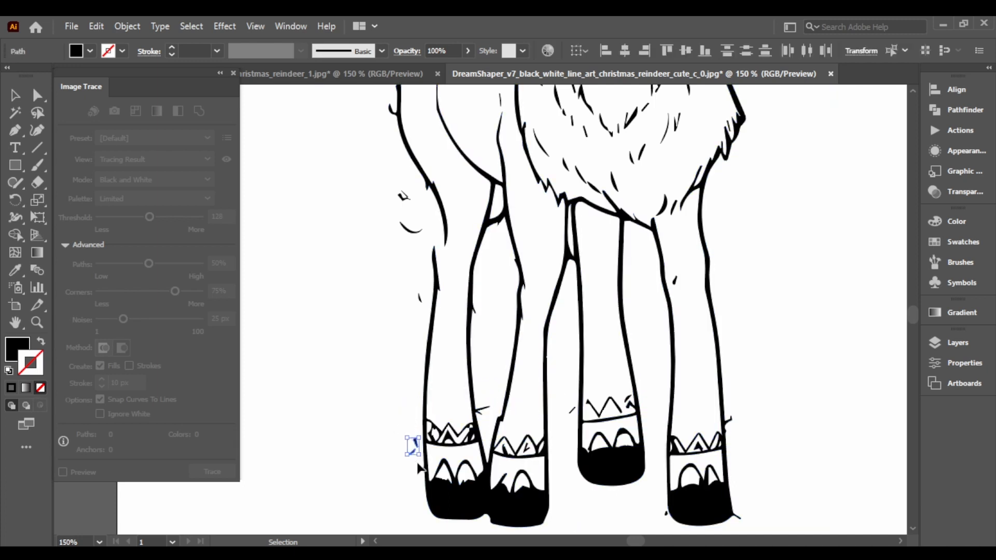
key("Delete")
Step: Delete the stray marks outside the upper part of the leftmost leg and the speck beside the rightmost hoof
left_click_drag(392, 183, 423, 321)
key("Delete")
left_click(665, 513)
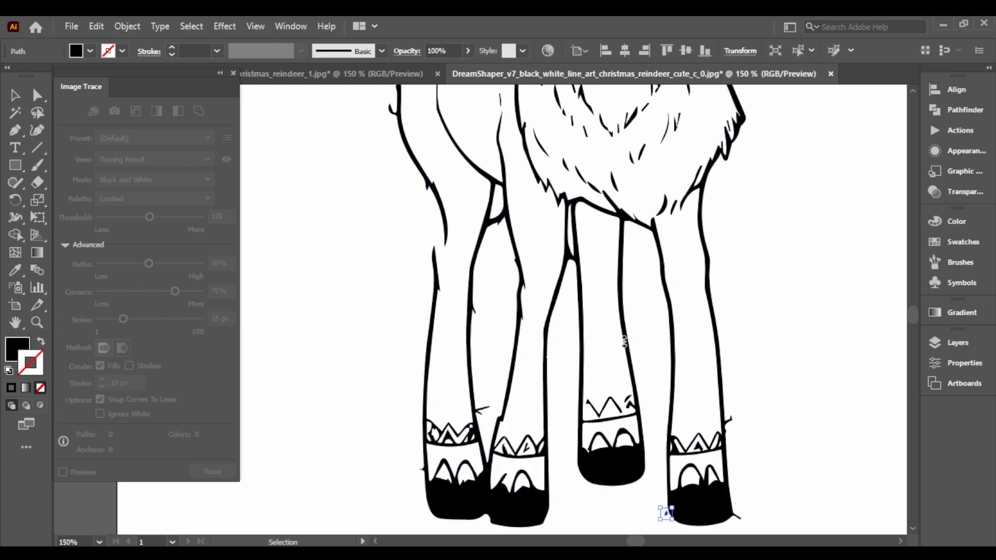
key("Delete")
Step: Examine the cleaned reindeer from antlers to hooves for leftover marks and close the Image Trace panel
scroll(612, 298, "down", 1)
scroll(637, 261, "down", 2)
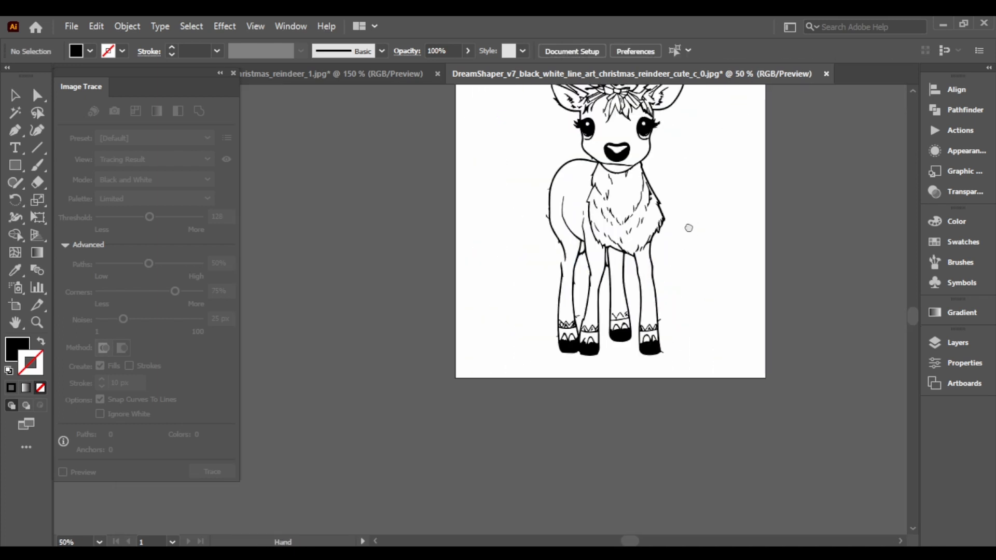
left_click_drag(689, 227, 628, 382)
scroll(627, 378, "up", 2)
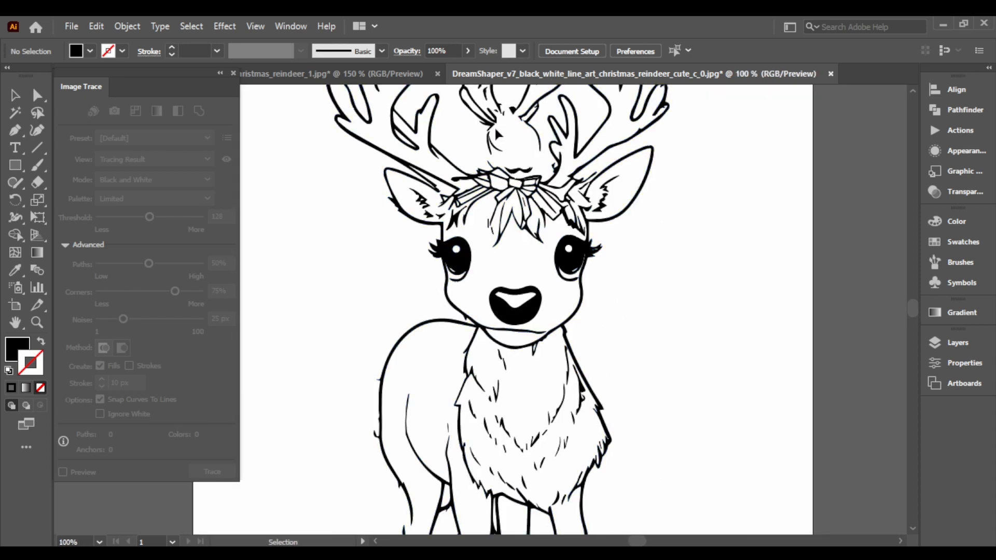
left_click_drag(492, 148, 486, 224)
left_click_drag(545, 353, 594, 210)
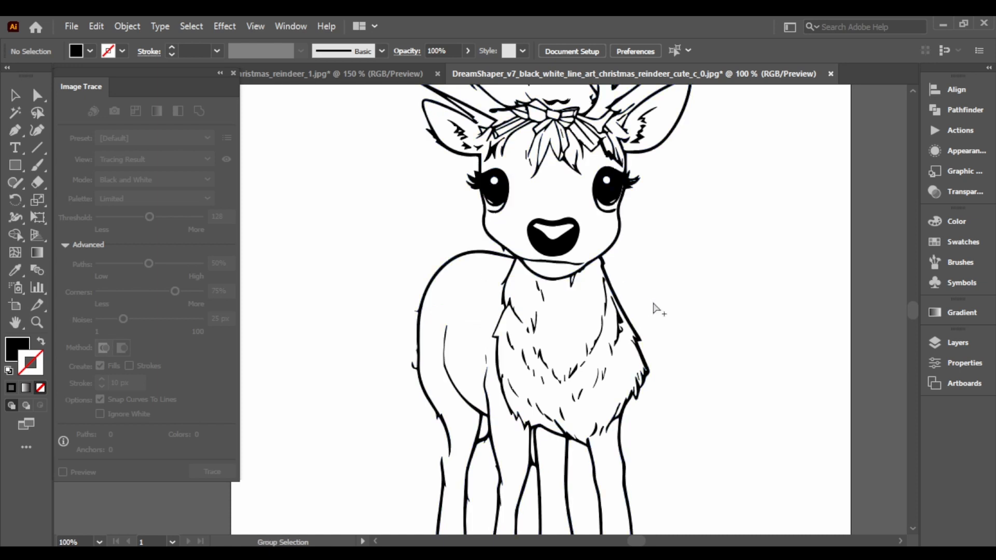
scroll(670, 332, "down", 2)
left_click_drag(684, 357, 555, 338)
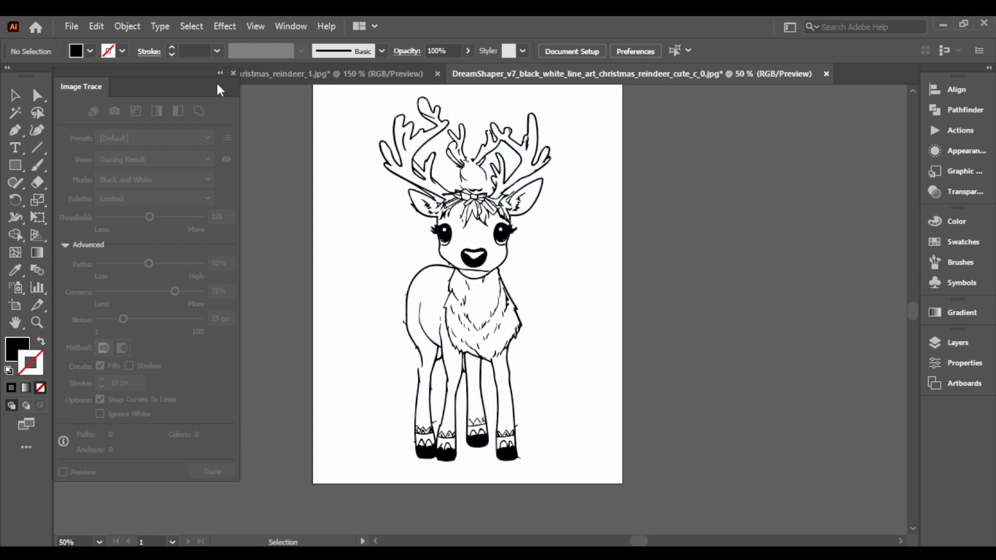
left_click(233, 74)
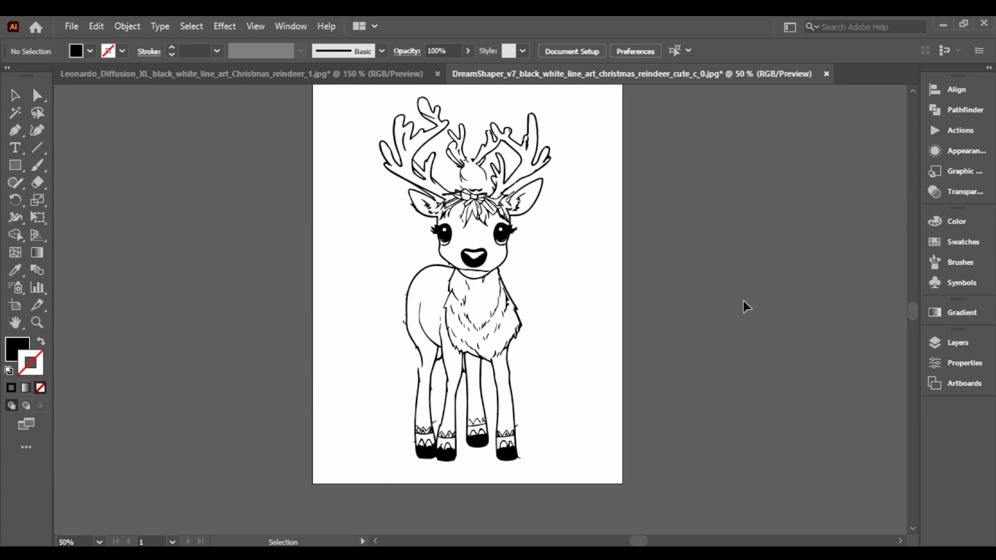